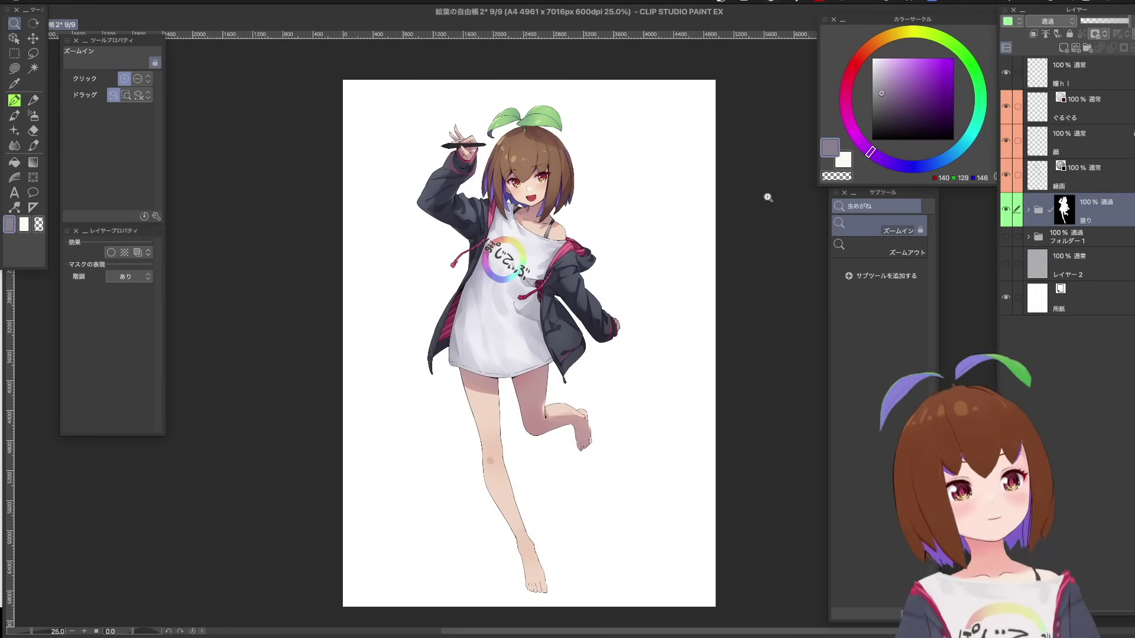
Lock the transparent pixels of the 線画 layer, sample the hair brown and darken it to RGB 61, 29, 19.
{"action": "left_click_drag", "start_coordinate": [541, 172], "coordinate": [616, 150]}
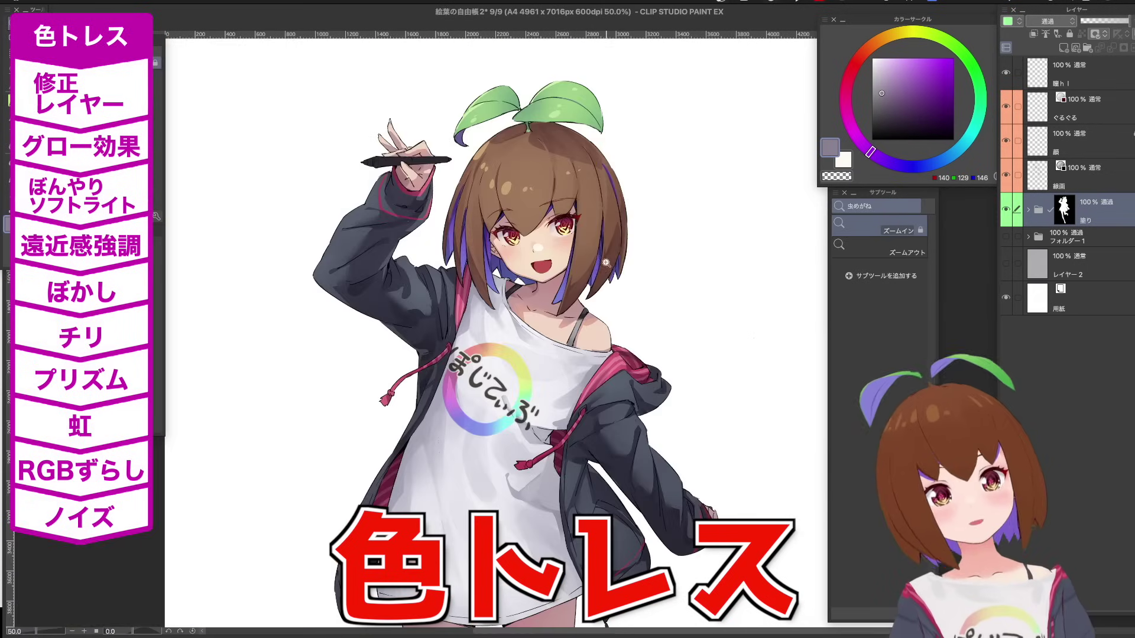
{"action": "left_click", "coordinate": [1022, 177]}
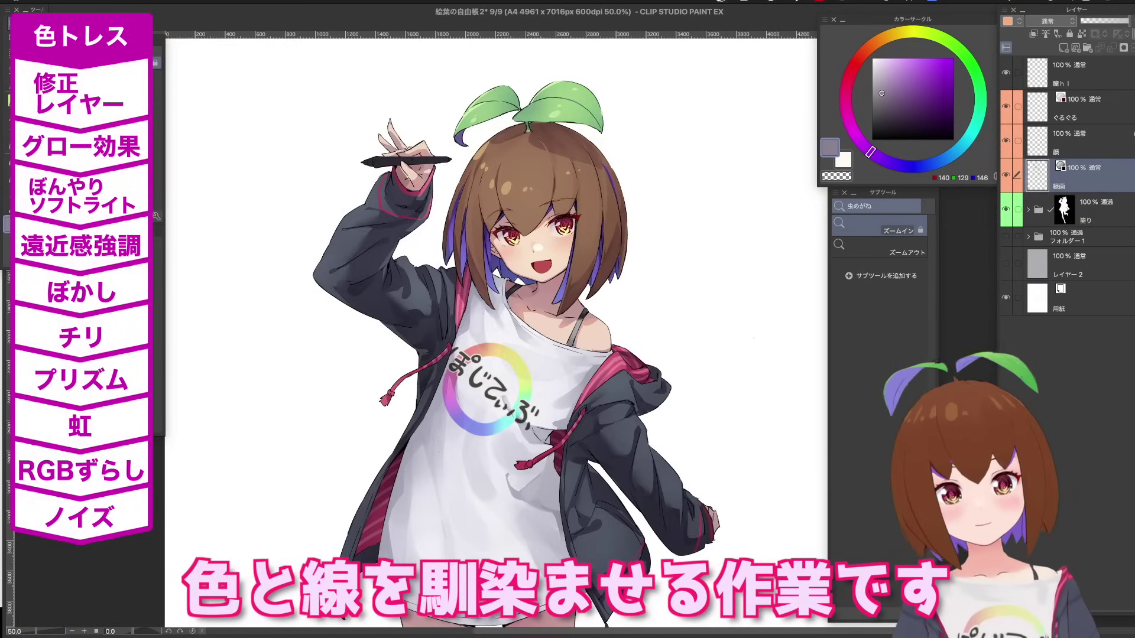
{"action": "left_click", "coordinate": [581, 259]}
{"action": "key", "text": "p"}
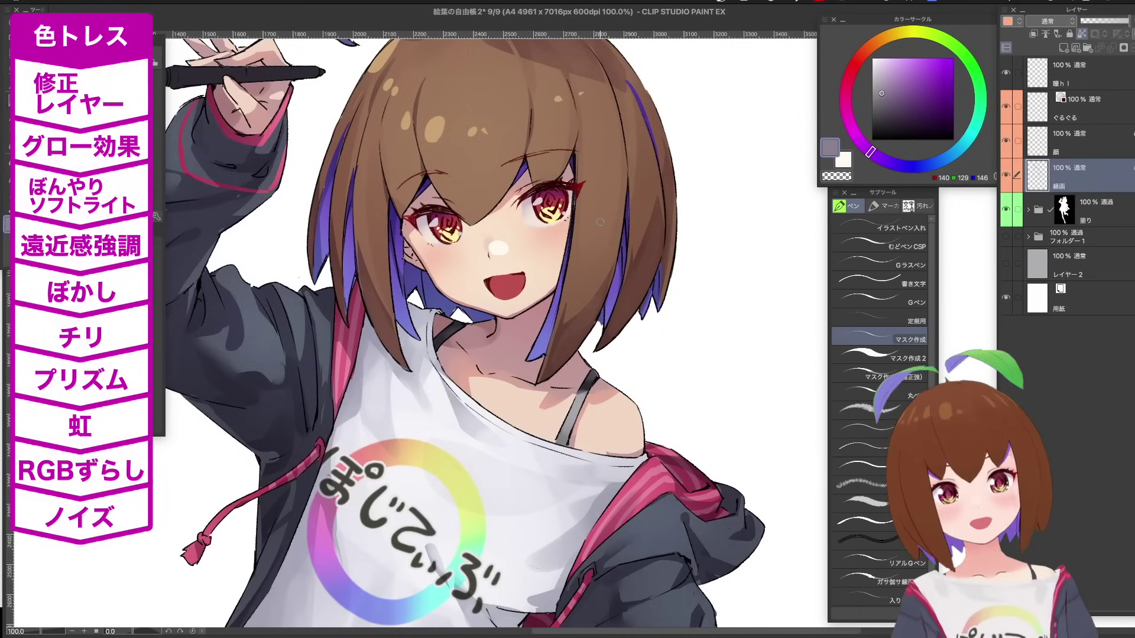
{"action": "key", "text": "bracketright"}
{"action": "left_click", "coordinate": [647, 228], "text": "alt"}
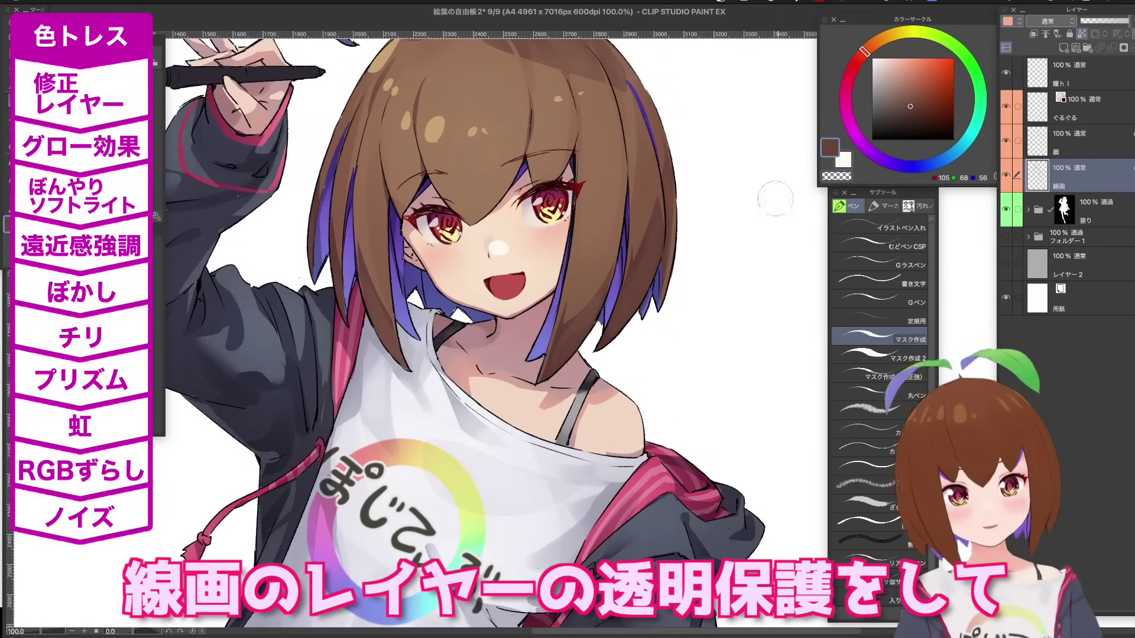
{"action": "left_click_drag", "start_coordinate": [914, 111], "coordinate": [928, 120]}
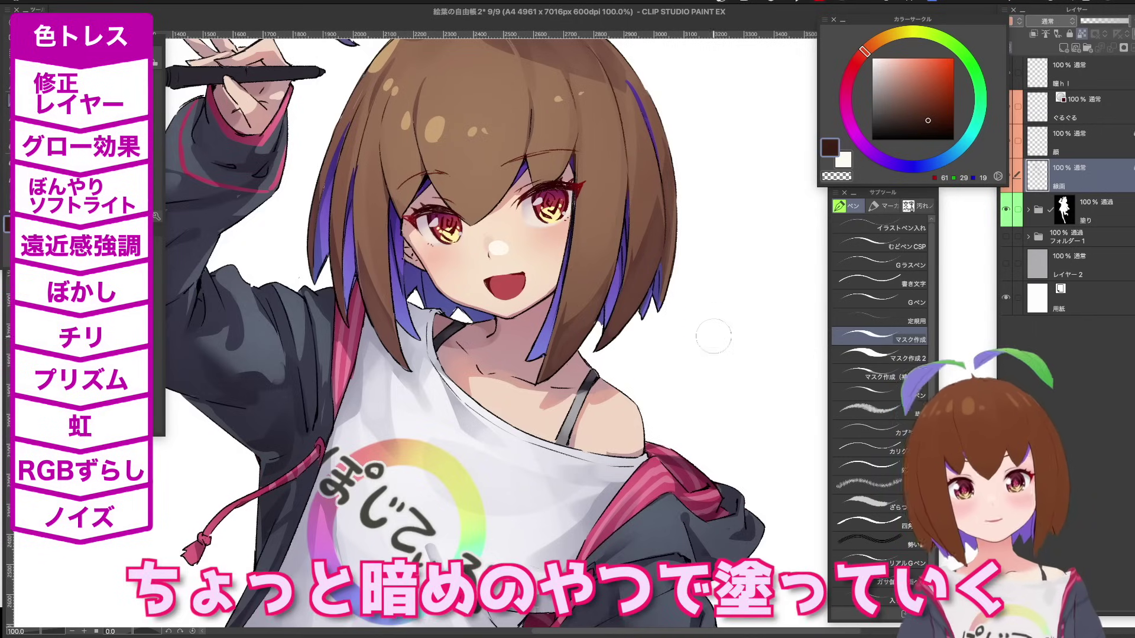
Place a merged copy of the 塗り folder directly above the 線画 layer and clip it to the line art.
{"action": "key", "text": "super+space"}
{"action": "left_click", "coordinate": [707, 307], "text": "alt"}
{"action": "left_click_drag", "start_coordinate": [704, 327], "coordinate": [736, 259]}
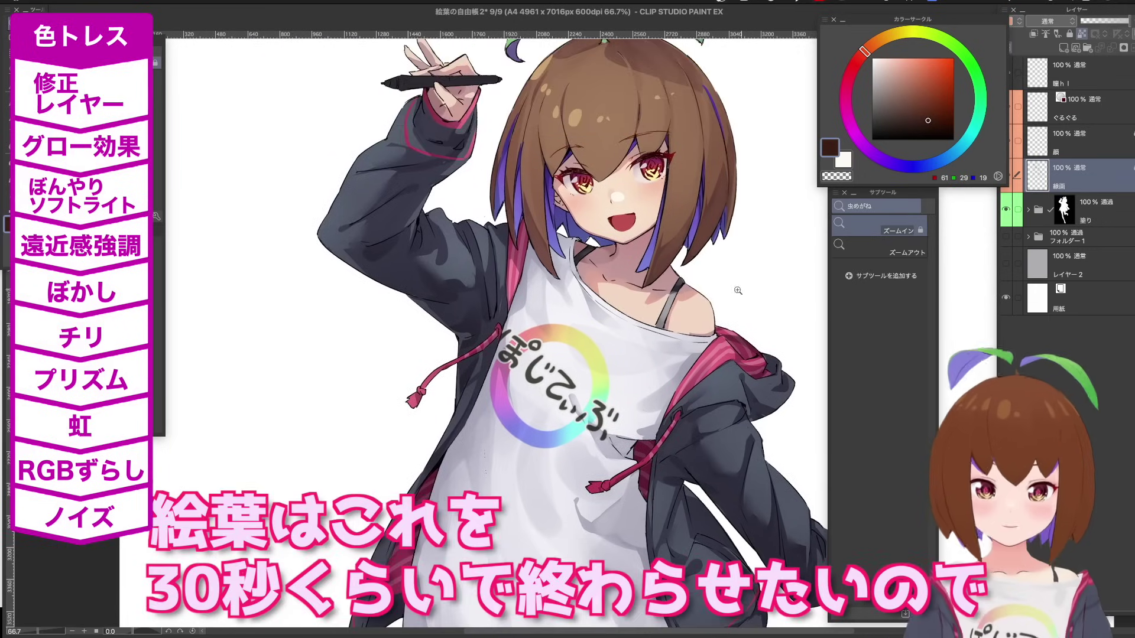
{"action": "left_click", "coordinate": [1005, 209]}
{"action": "right_click", "coordinate": [1098, 206]}
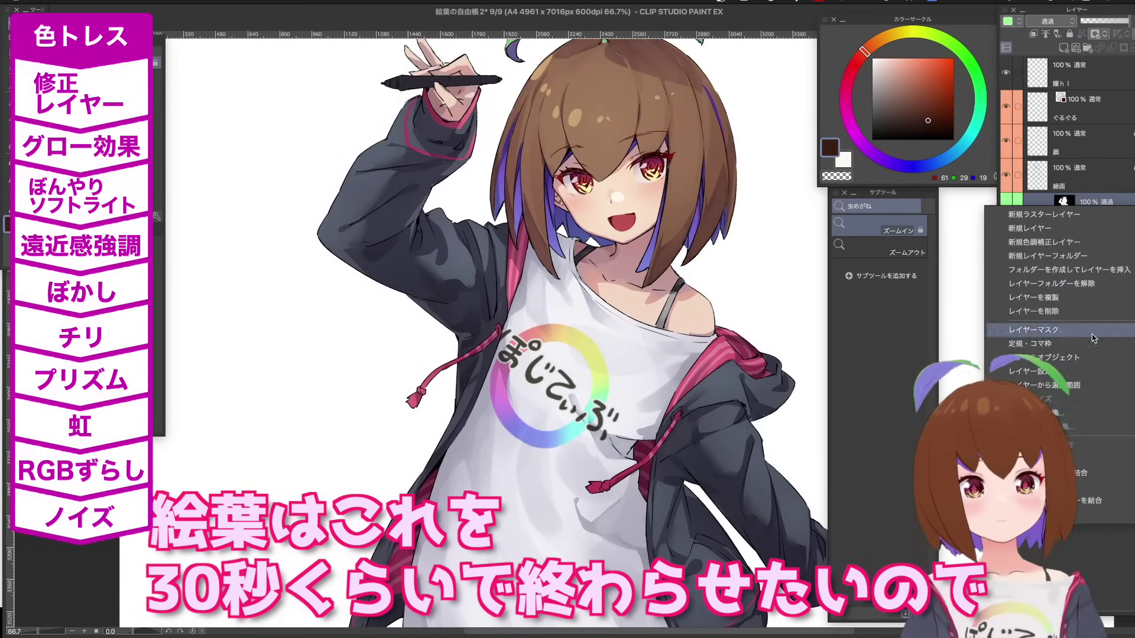
{"action": "left_click", "coordinate": [1077, 411]}
{"action": "left_click", "coordinate": [509, 370]}
{"action": "left_click_drag", "start_coordinate": [1100, 198], "coordinate": [1075, 171]}
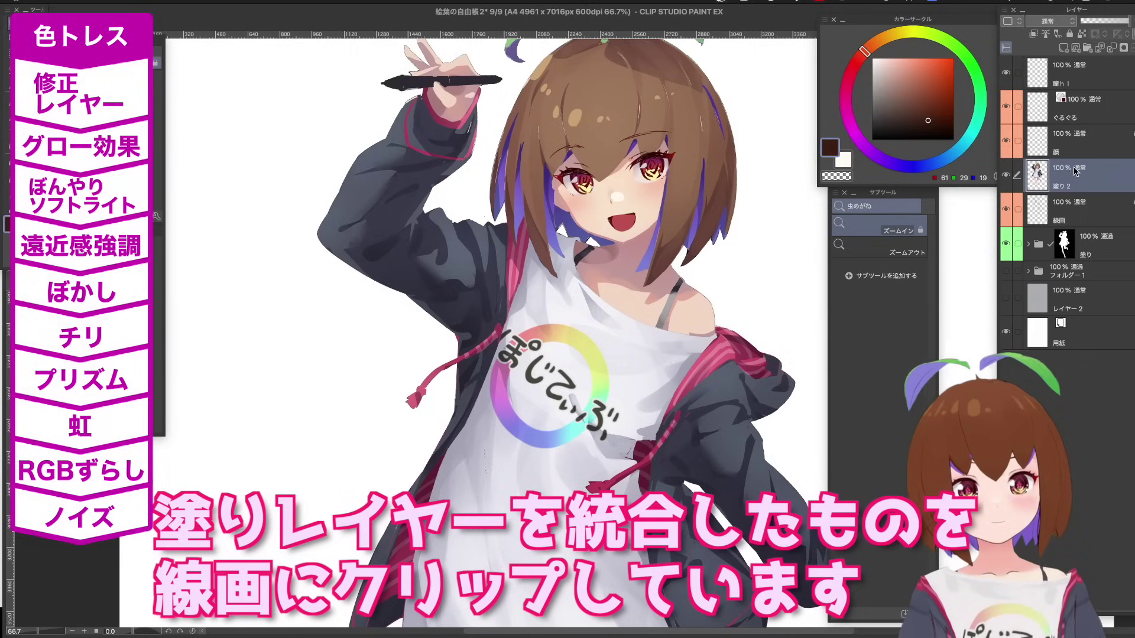
{"action": "left_click", "coordinate": [1034, 34]}
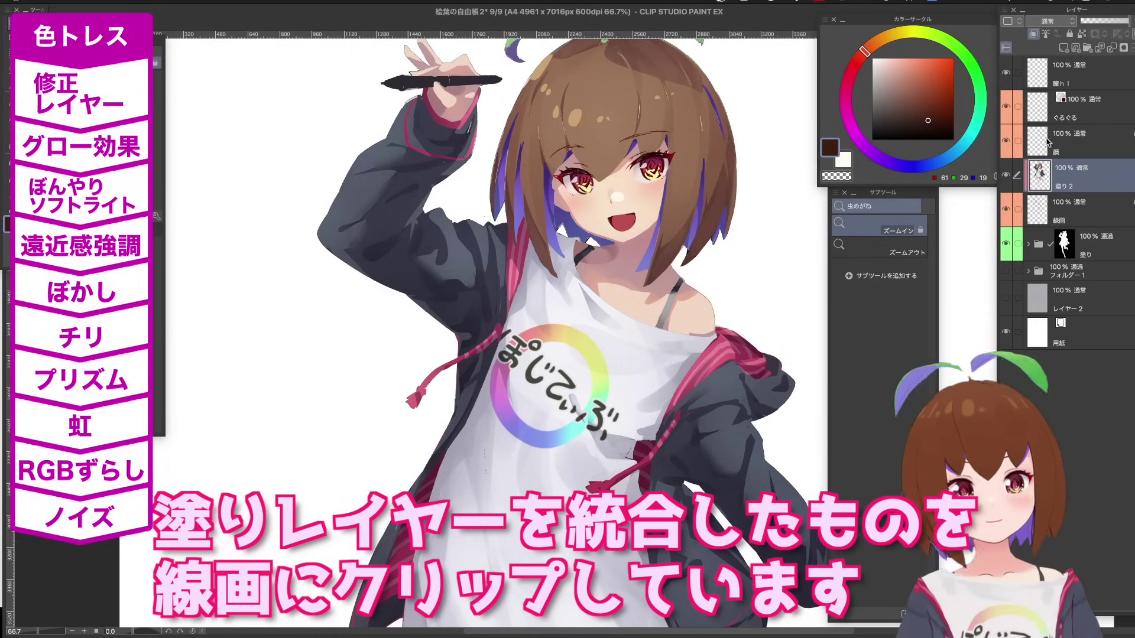
Darken the merged 塗り 2 layer strongly with Level Correction by raising the shadow input.
{"action": "key", "text": "super+l"}
{"action": "key", "text": "Escape"}
{"action": "key", "text": "super+u"}
{"action": "key", "text": "super+l"}
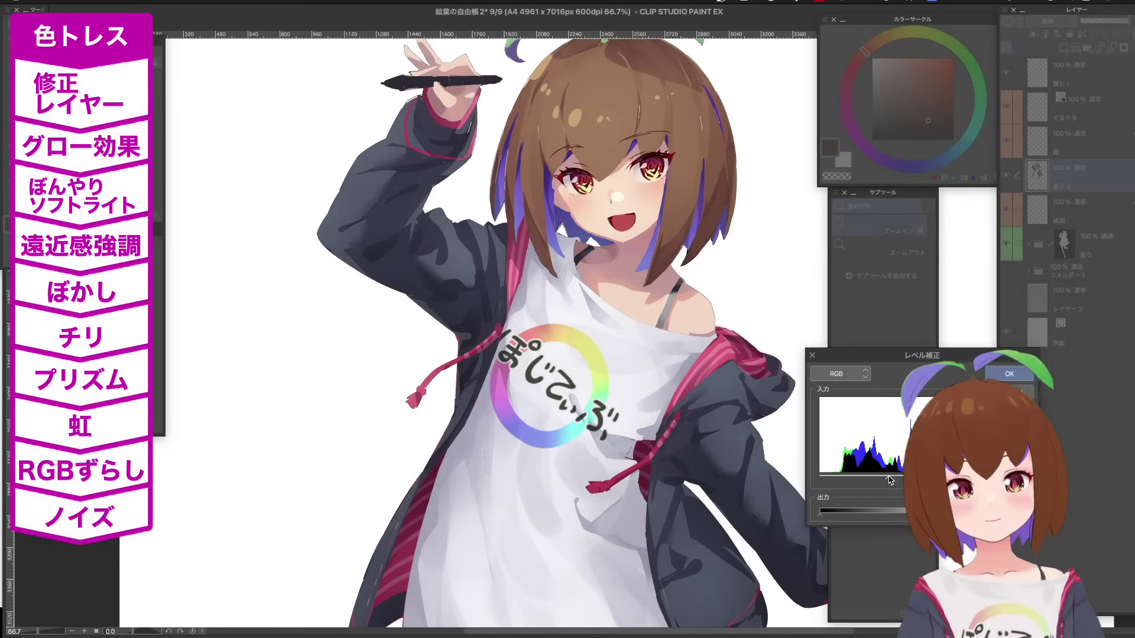
{"action": "left_click_drag", "start_coordinate": [820, 477], "coordinate": [888, 478]}
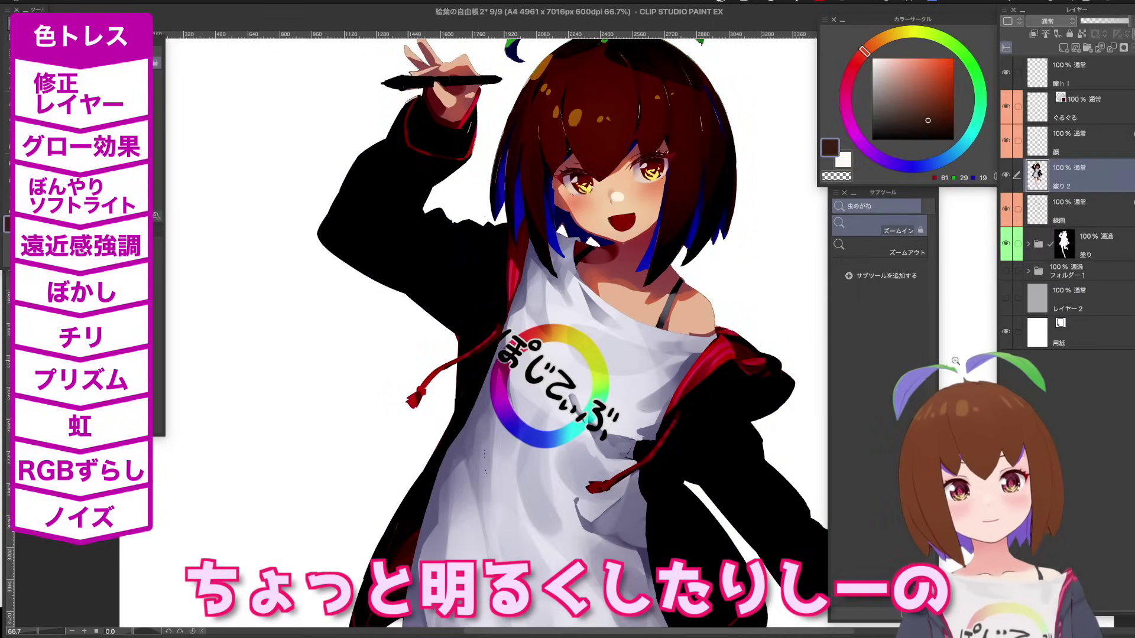
Raise the 塗り 2 layer's saturation to 57 and keep the layer clipped to the line art.
{"action": "key", "text": "ctrl+u"}
{"action": "left_click_drag", "start_coordinate": [959, 376], "coordinate": [1012, 378]}
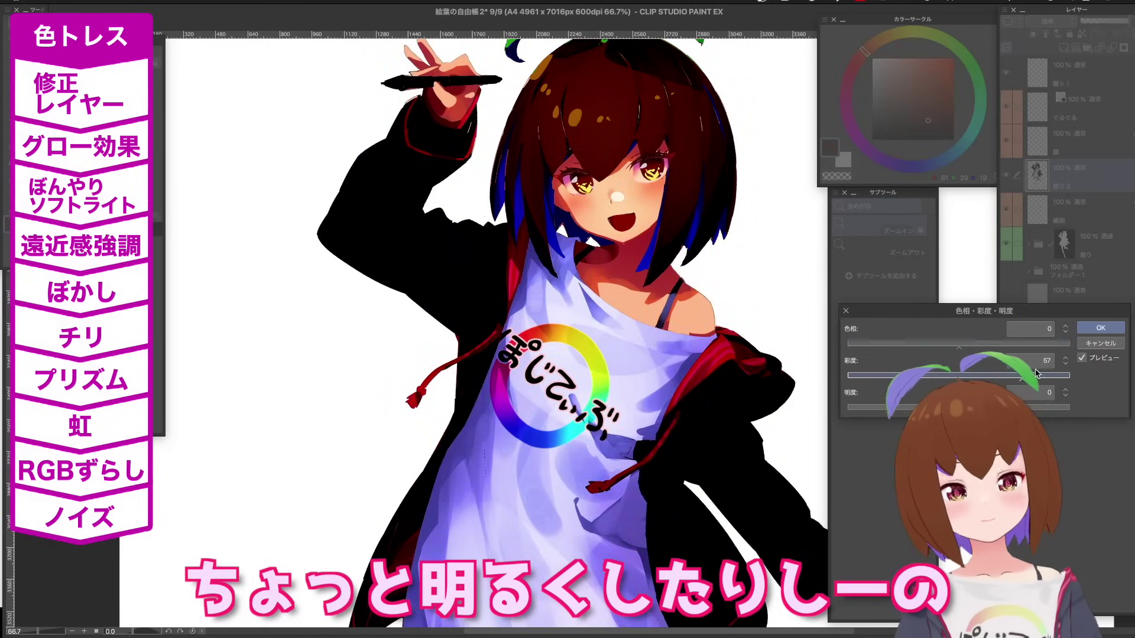
{"action": "left_click", "coordinate": [1100, 328]}
{"action": "key", "text": "super+z"}
{"action": "key", "text": "super+z"}
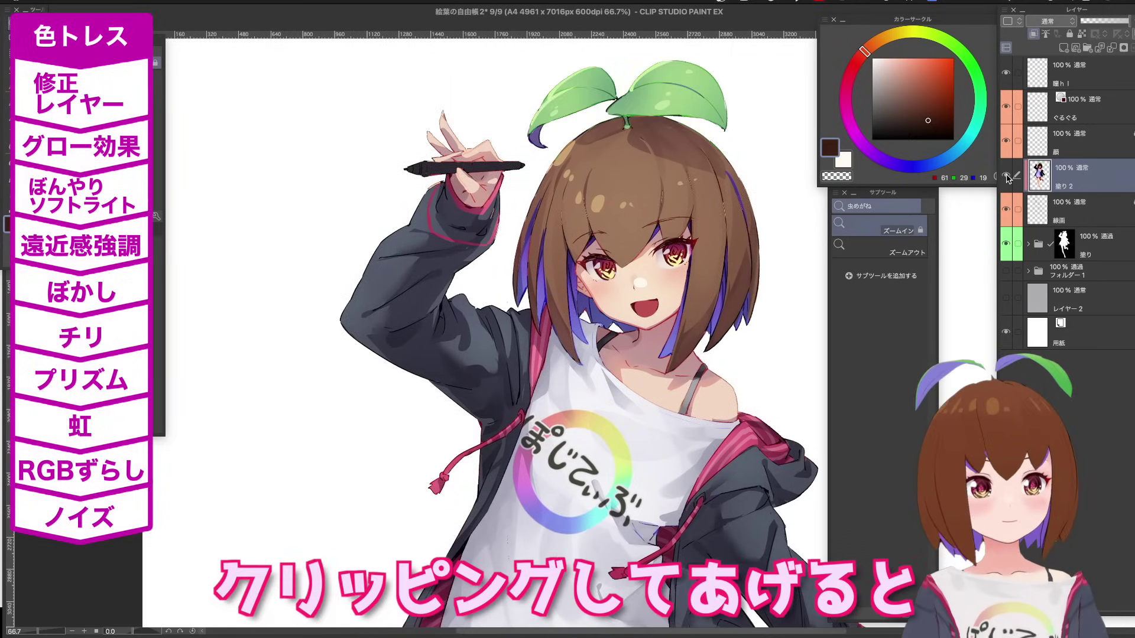
{"action": "left_click", "coordinate": [674, 306]}
{"action": "left_click", "coordinate": [674, 306]}
{"action": "key", "text": "ctrl+u"}
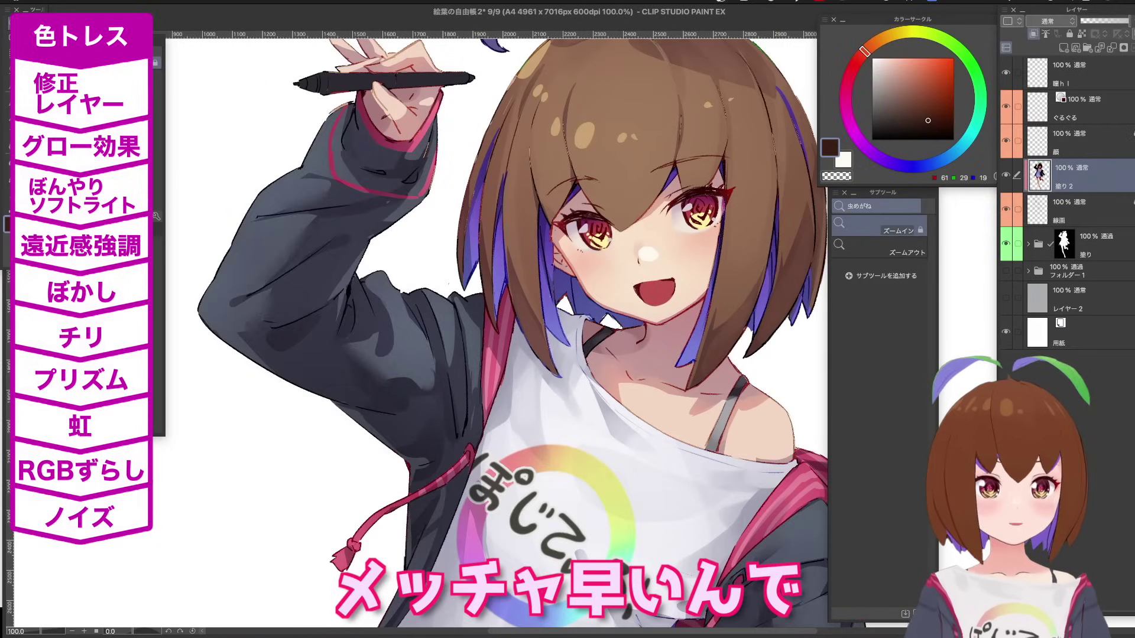
{"action": "key", "text": "Tab"}
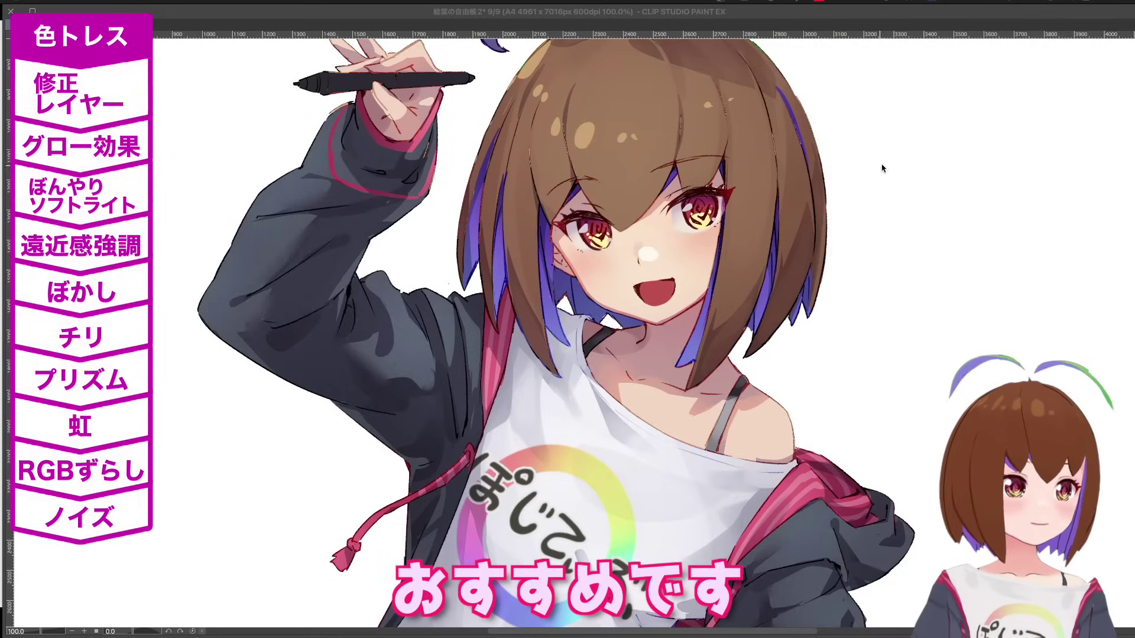
{"action": "key", "text": "Tab"}
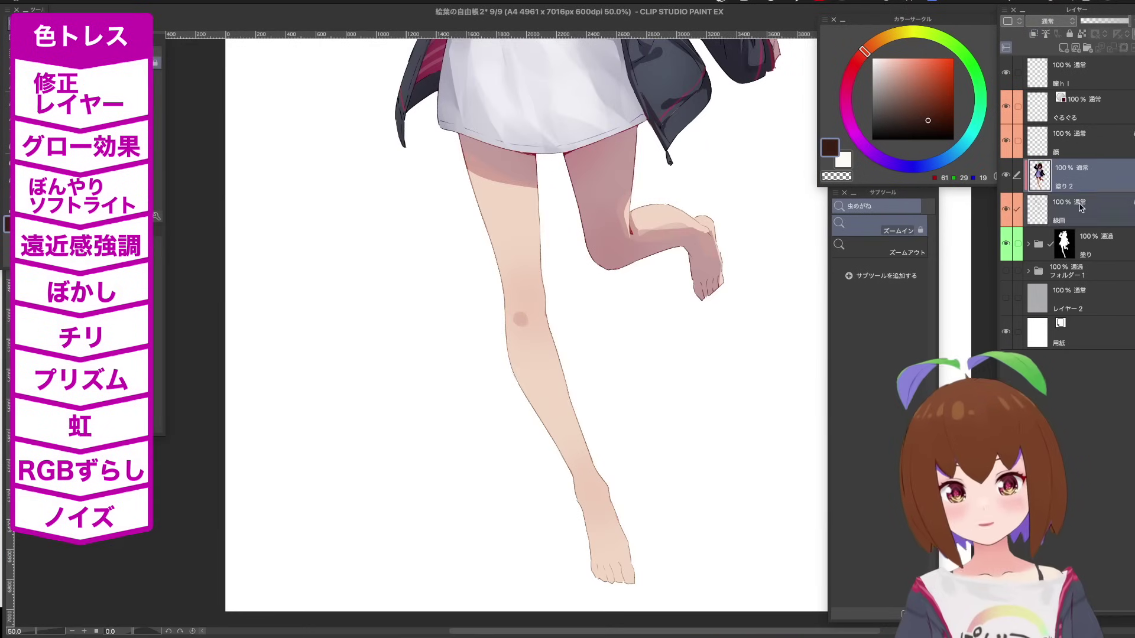
Merge 塗り 2 with the 線画 layer, restoring its orange layer colour and transparent-pixel lock.
{"action": "right_click", "coordinate": [1080, 208]}
{"action": "left_click", "coordinate": [1085, 480]}
{"action": "left_click", "coordinate": [1019, 21]}
{"action": "left_click", "coordinate": [1026, 48]}
{"action": "left_click", "coordinate": [1082, 33]}
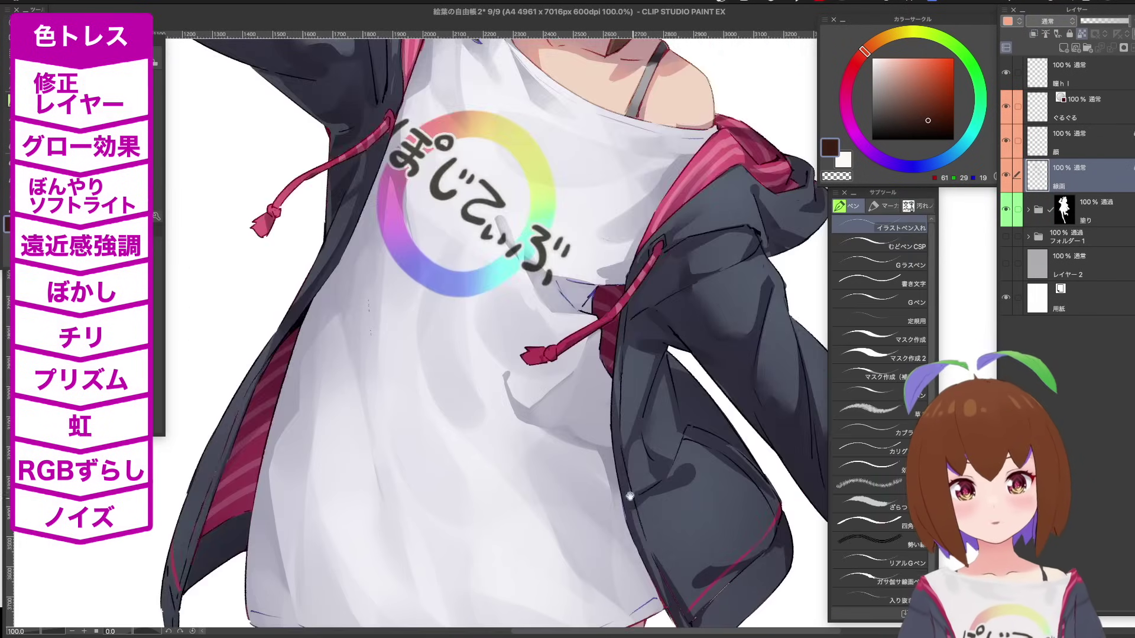
Darken the line art around the face and hair with the 薄い鉛筆 pencil in RGB 25, 0, 0.
{"action": "scroll", "coordinate": [497, 331], "scroll_direction": "up", "scroll_amount": 5}
{"action": "left_click_drag", "start_coordinate": [472, 344], "coordinate": [459, 386]}
{"action": "left_click", "coordinate": [354, 307], "text": "alt"}
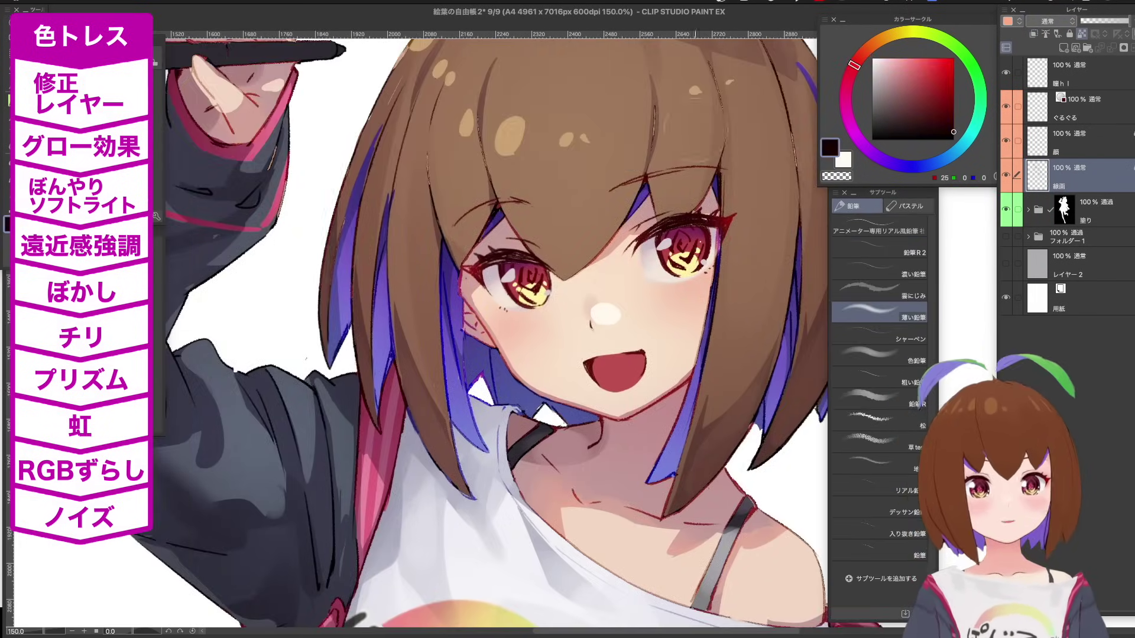
{"action": "mouse_move", "coordinate": [676, 124]}
{"action": "left_mouse_down"}
{"action": "mouse_move", "coordinate": [567, 228]}
{"action": "mouse_move", "coordinate": [519, 367]}
{"action": "left_mouse_up"}
{"action": "left_click_drag", "start_coordinate": [621, 473], "coordinate": [518, 245]}
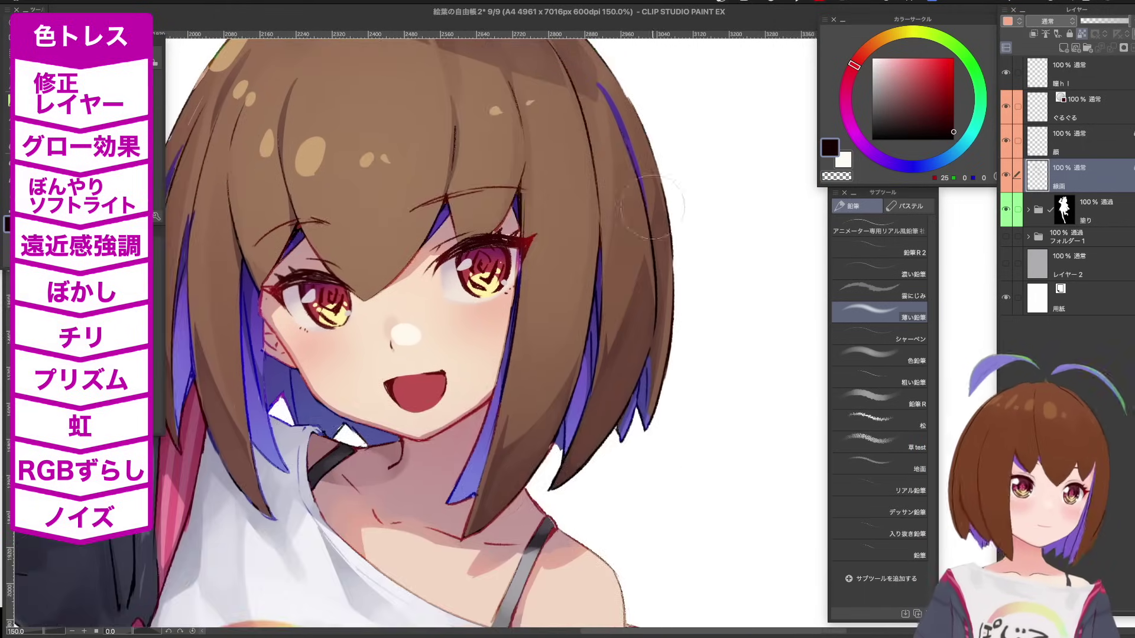
{"action": "left_click_drag", "start_coordinate": [591, 502], "coordinate": [664, 246]}
{"action": "left_click_drag", "start_coordinate": [731, 295], "coordinate": [677, 240]}
{"action": "key", "text": "Tab"}
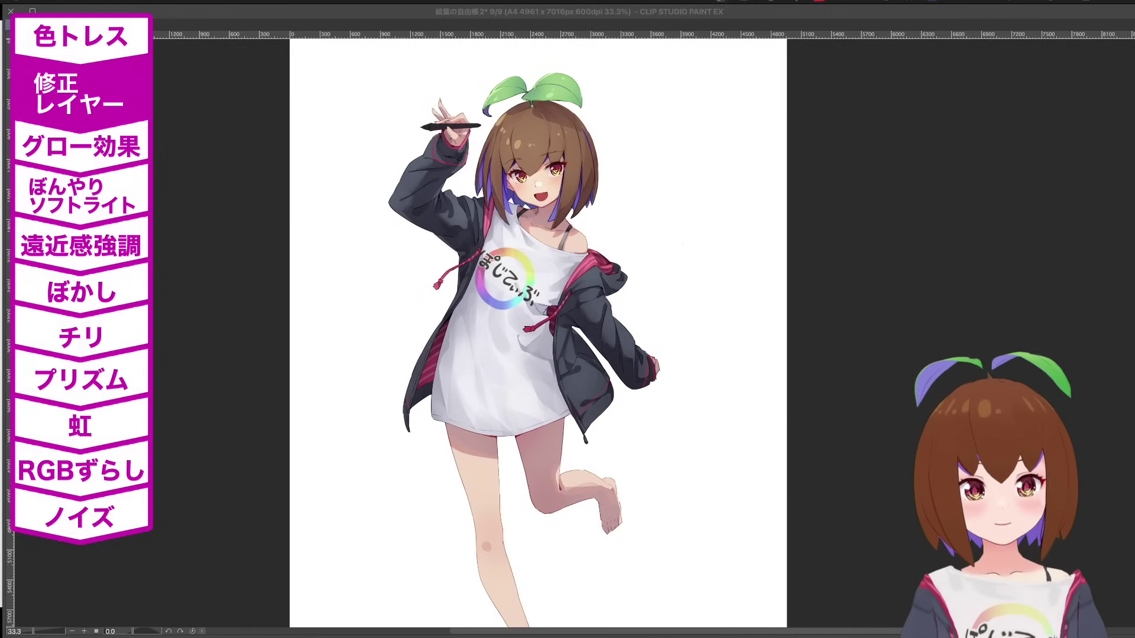
Examine the hair, shirt, jacket and raised arm up close for unpainted gaps and colour spilling past the lines.
{"action": "left_click", "coordinate": [894, 148]}
{"action": "left_click", "coordinate": [517, 186]}
{"action": "left_click", "coordinate": [518, 185]}
{"action": "left_click", "coordinate": [507, 204]}
{"action": "left_click", "coordinate": [505, 206]}
{"action": "left_click_drag", "start_coordinate": [425, 358], "coordinate": [480, 269]}
{"action": "scroll", "coordinate": [479, 269], "scroll_direction": "up", "scroll_amount": 3}
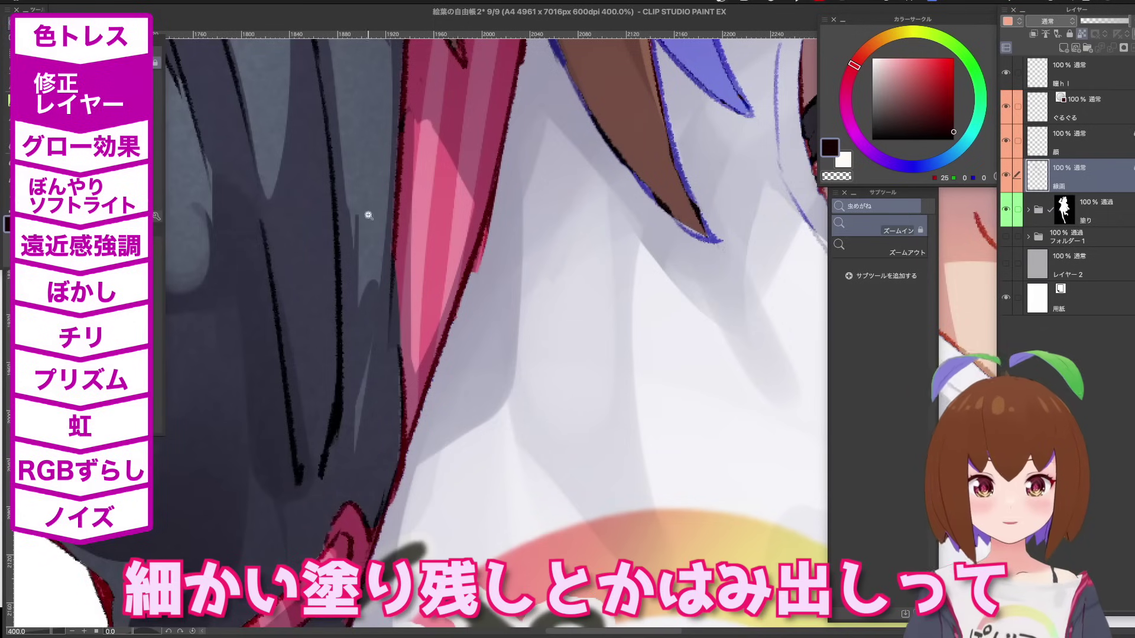
{"action": "left_click", "coordinate": [613, 312], "text": "alt"}
{"action": "left_click", "coordinate": [612, 312], "text": "alt"}
{"action": "left_click_drag", "start_coordinate": [656, 159], "coordinate": [353, 347]}
{"action": "left_click", "coordinate": [353, 347]}
{"action": "left_click", "coordinate": [354, 347]}
{"action": "left_click", "coordinate": [401, 389], "text": "alt"}
{"action": "left_click", "coordinate": [400, 389], "text": "alt"}
{"action": "left_click_drag", "start_coordinate": [638, 449], "coordinate": [473, 157]}
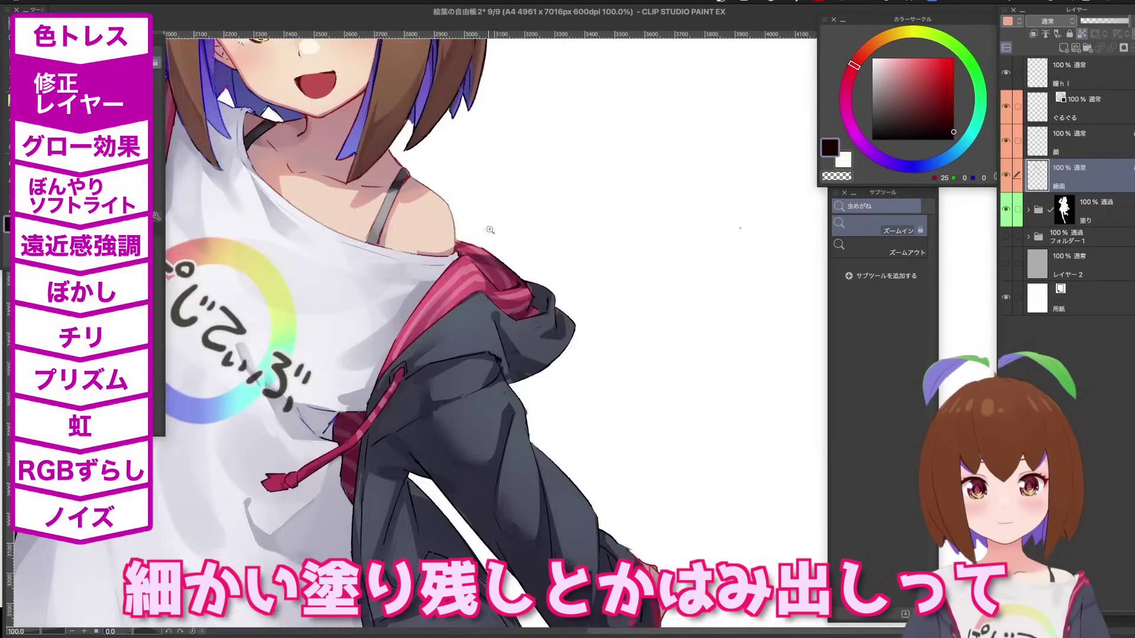
{"action": "left_click", "coordinate": [500, 358]}
{"action": "left_click", "coordinate": [500, 358]}
{"action": "left_click", "coordinate": [501, 358]}
{"action": "left_click", "coordinate": [501, 358]}
{"action": "left_click_drag", "start_coordinate": [500, 358], "coordinate": [642, 311]}
{"action": "left_click", "coordinate": [642, 312], "text": "alt"}
{"action": "left_click", "coordinate": [641, 312], "text": "alt"}
{"action": "left_click", "coordinate": [591, 224]}
{"action": "scroll", "coordinate": [591, 223], "scroll_direction": "up", "scroll_amount": 1}
{"action": "scroll", "coordinate": [591, 234], "scroll_direction": "down", "scroll_amount": 1}
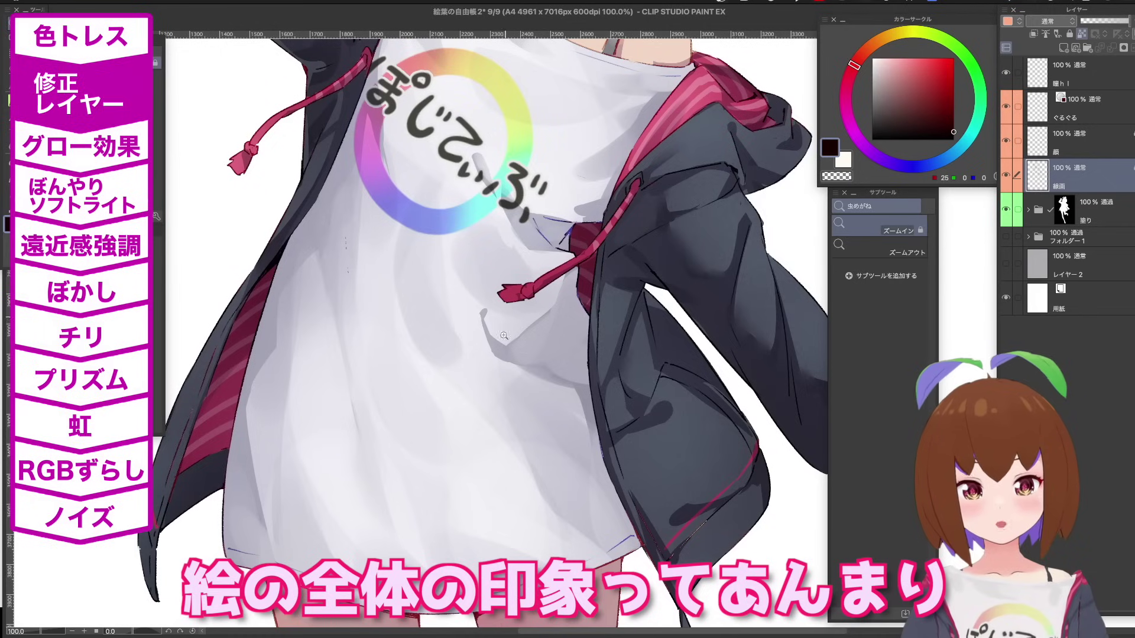
{"action": "left_click_drag", "start_coordinate": [415, 278], "coordinate": [601, 277]}
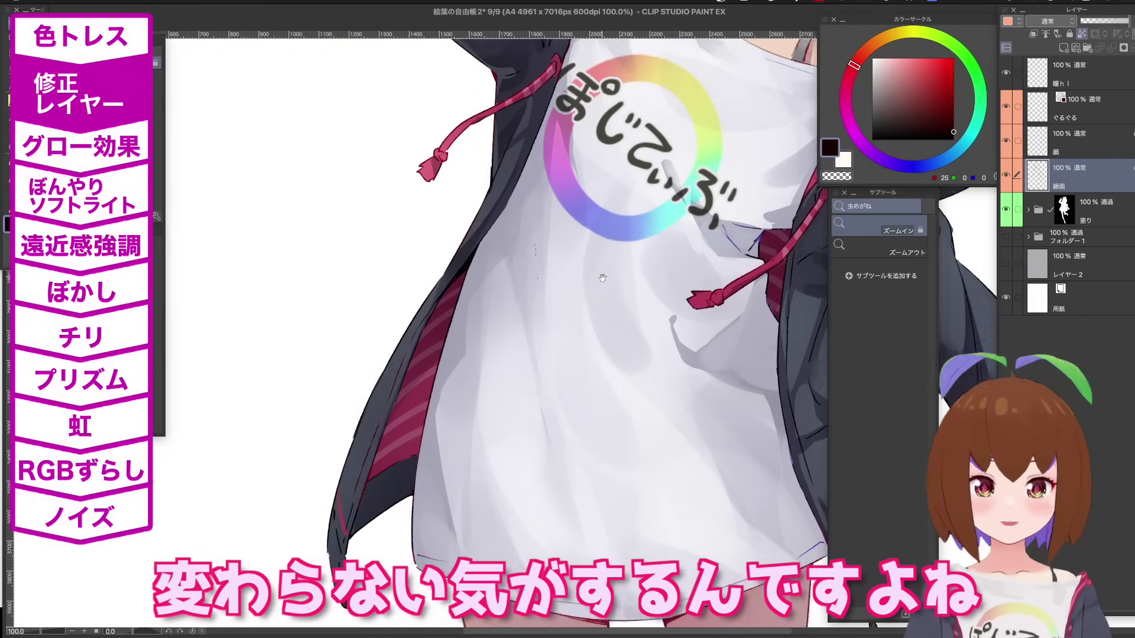
{"action": "left_click_drag", "start_coordinate": [486, 150], "coordinate": [525, 309]}
{"action": "left_click_drag", "start_coordinate": [572, 51], "coordinate": [548, 223]}
{"action": "left_click_drag", "start_coordinate": [510, 153], "coordinate": [495, 279]}
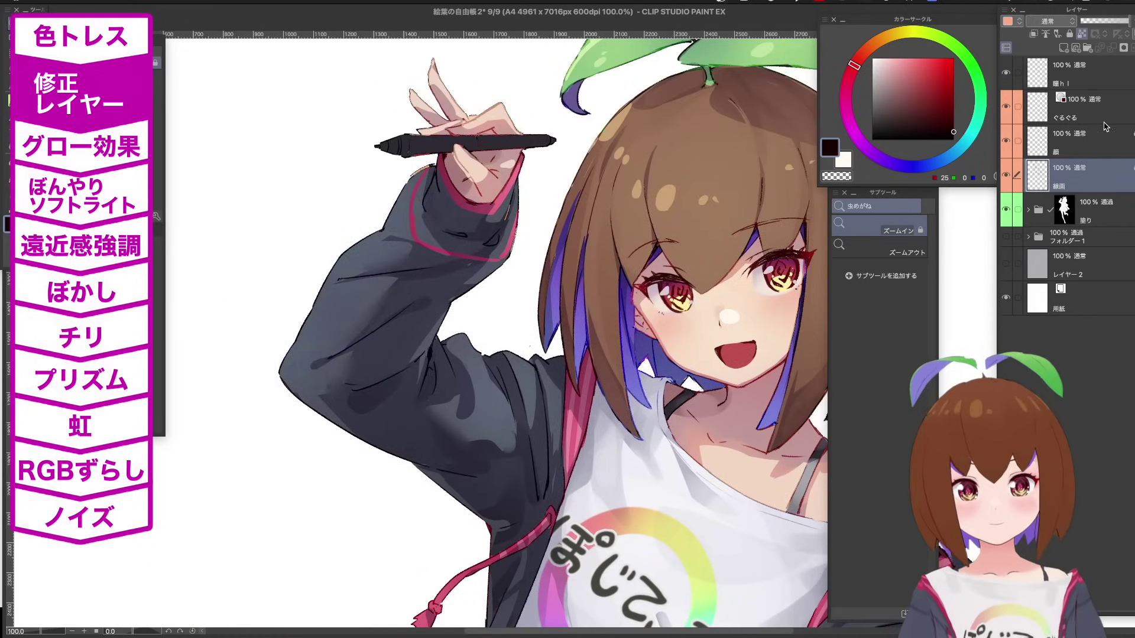
{"action": "left_click_drag", "start_coordinate": [770, 323], "coordinate": [554, 271]}
Add a new layer at the top of the layer stack and name it 修正レイヤー.
{"action": "left_click", "coordinate": [1093, 104]}
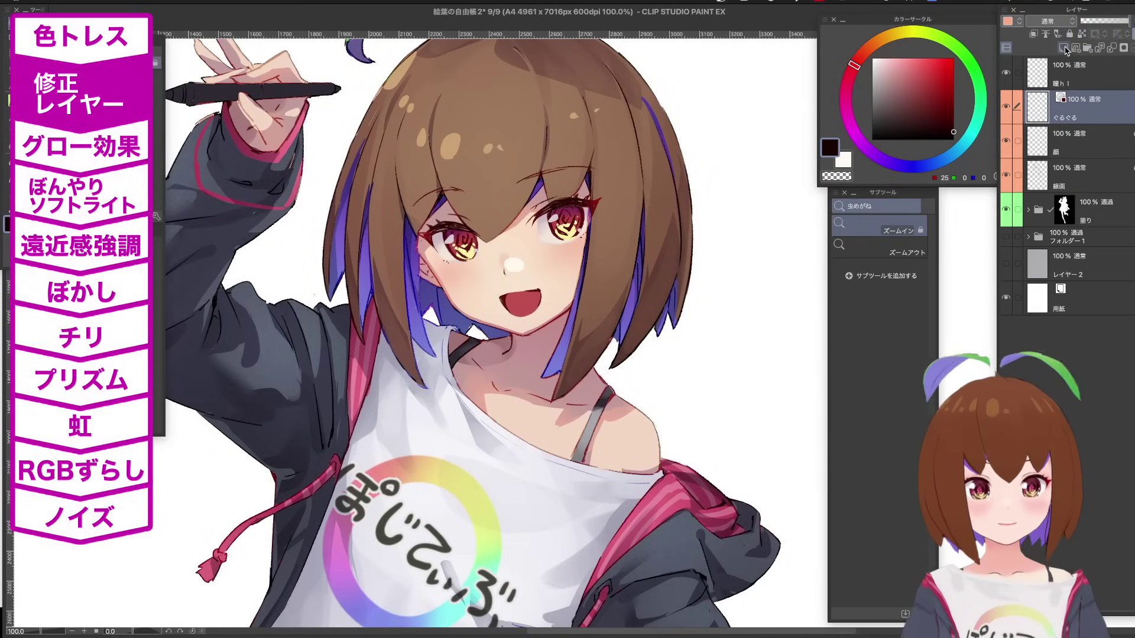
{"action": "left_click", "coordinate": [1075, 64]}
{"action": "left_click", "coordinate": [1069, 49]}
{"action": "double_click", "coordinate": [1109, 79]}
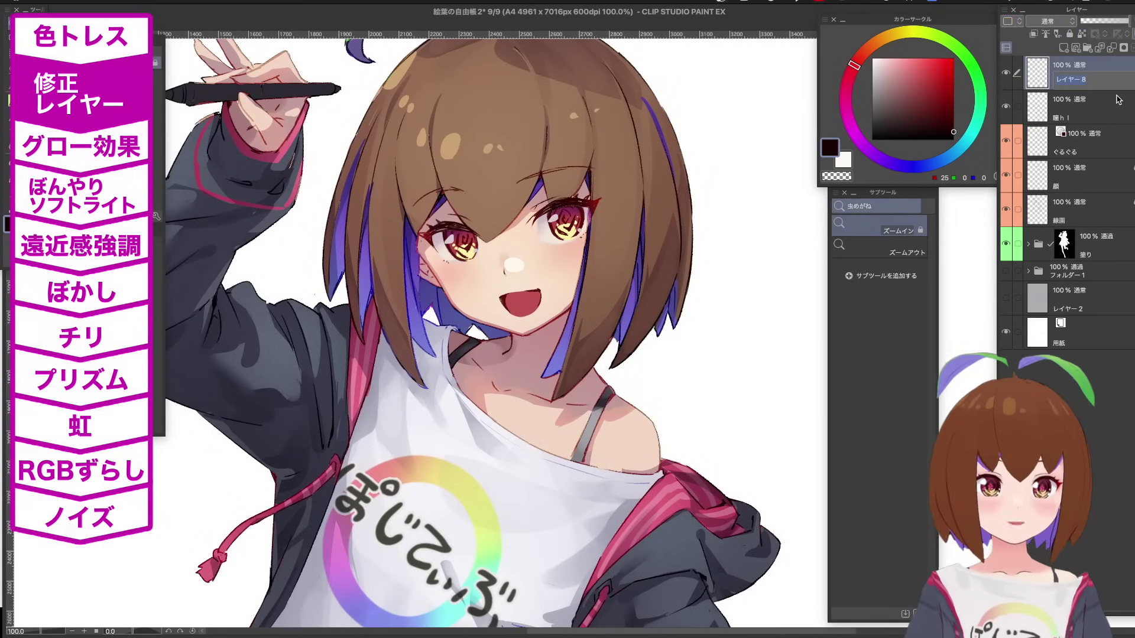
{"action": "type", "text": "修正レイヤー"}
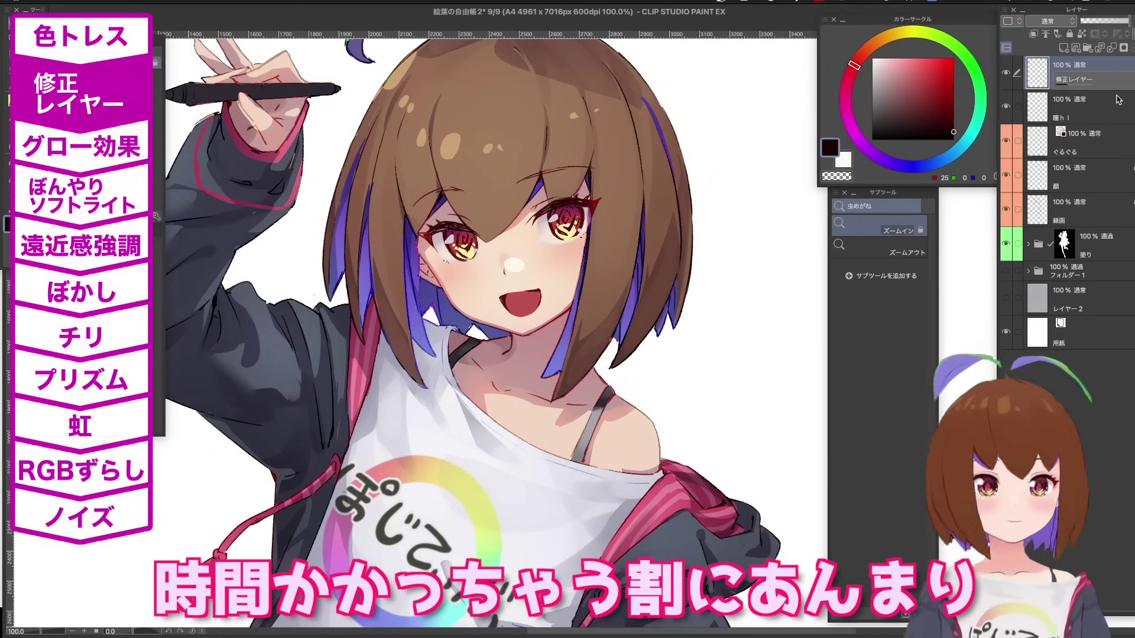
{"action": "key", "text": "Return"}
Give the 修正レイヤー layer a purple palette colour.
{"action": "left_click", "coordinate": [1021, 22]}
{"action": "left_click", "coordinate": [1060, 114]}
{"action": "left_click", "coordinate": [1117, 104]}
{"action": "left_click", "coordinate": [1116, 85]}
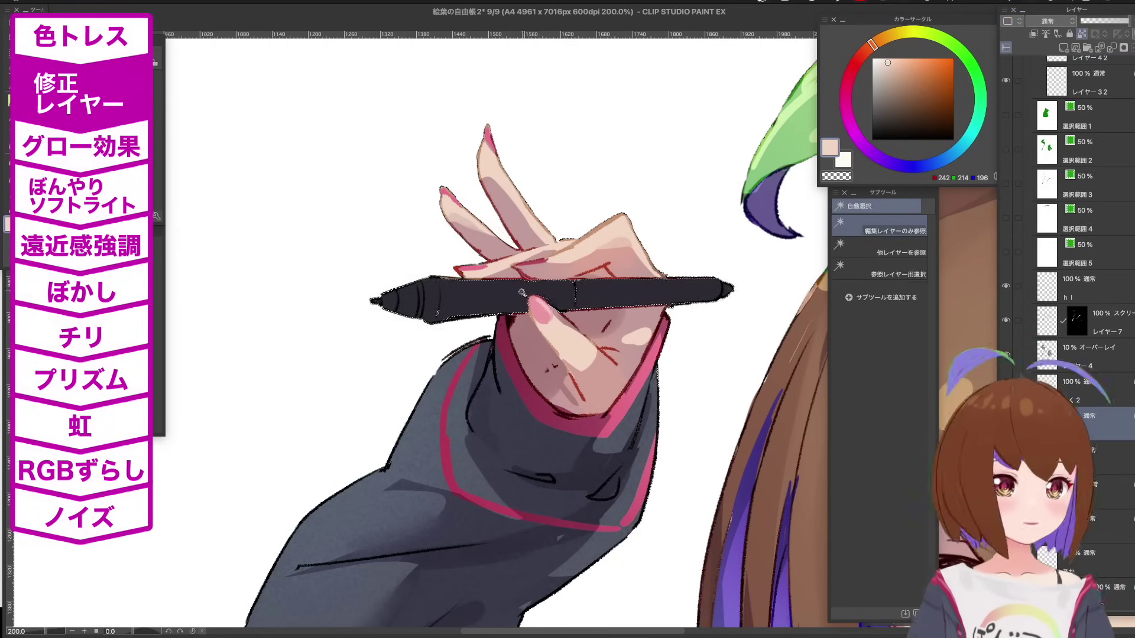
Shade the stylus in the raised hand inside its selection, painting grey tones along the barrel and grip.
{"action": "left_click", "coordinate": [522, 292], "text": "alt"}
{"action": "key", "text": "b"}
{"action": "left_click_drag", "start_coordinate": [441, 286], "coordinate": [718, 285]}
{"action": "key", "text": "p"}
{"action": "scroll", "coordinate": [1113, 258], "scroll_direction": "up", "scroll_amount": 5}
{"action": "scroll", "coordinate": [1113, 258], "scroll_direction": "up", "scroll_amount": 5}
{"action": "left_click", "coordinate": [1113, 257]}
{"action": "mouse_move", "coordinate": [422, 283]}
{"action": "left_mouse_down"}
{"action": "mouse_move", "coordinate": [379, 298]}
{"action": "mouse_move", "coordinate": [417, 319]}
{"action": "mouse_move", "coordinate": [517, 307]}
{"action": "left_mouse_up"}
{"action": "key", "text": "p"}
{"action": "left_click_drag", "start_coordinate": [591, 304], "coordinate": [730, 295]}
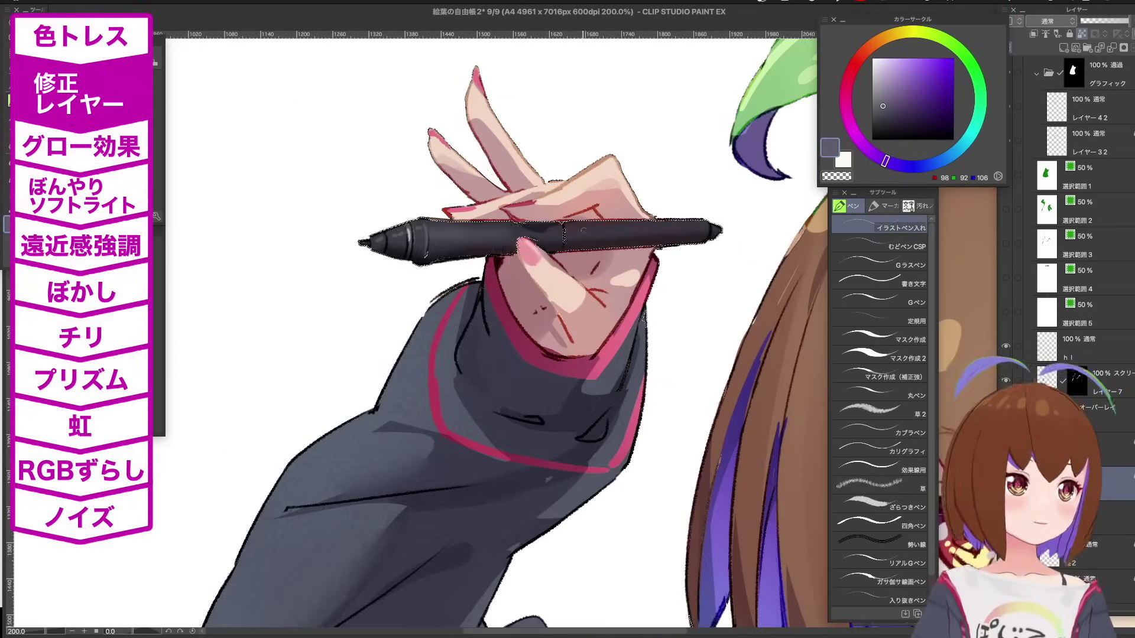
Paint highlight strokes in a lighter purple-grey along the stylus barrel.
{"action": "left_click", "coordinate": [879, 91]}
{"action": "key", "text": "b"}
{"action": "key", "text": "p"}
{"action": "left_click", "coordinate": [881, 78]}
{"action": "left_click_drag", "start_coordinate": [565, 224], "coordinate": [711, 223]}
{"action": "key", "text": "h"}
{"action": "key", "text": "p"}
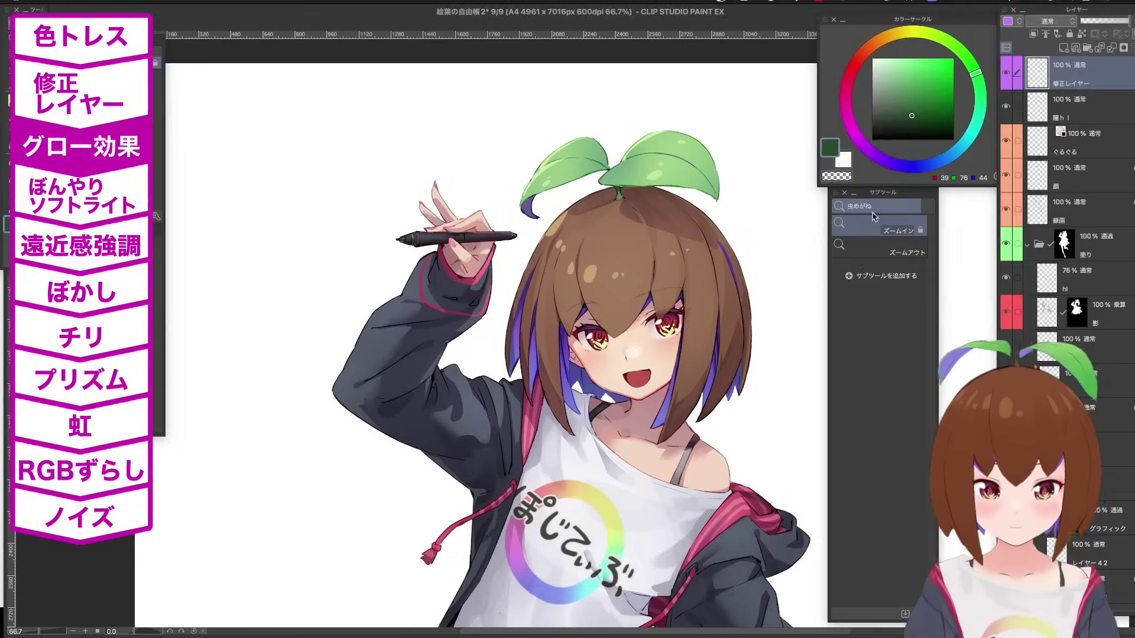
Merge a copy of the layers from 修正レイヤー down to the 塗り folder into a new top layer.
{"action": "key", "text": "ctrl+plus"}
{"action": "key", "text": "ctrl+minus"}
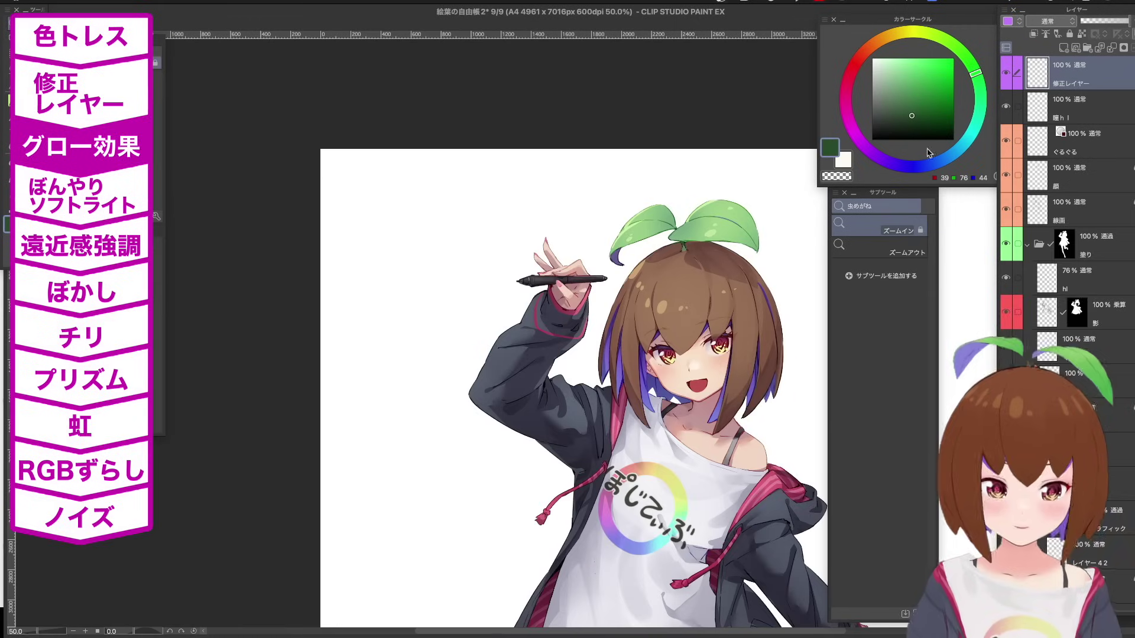
{"action": "left_click_drag", "start_coordinate": [769, 355], "coordinate": [698, 222]}
{"action": "left_click", "coordinate": [1109, 249], "text": "shift"}
{"action": "right_click", "coordinate": [1110, 248]}
{"action": "left_click", "coordinate": [1064, 502]}
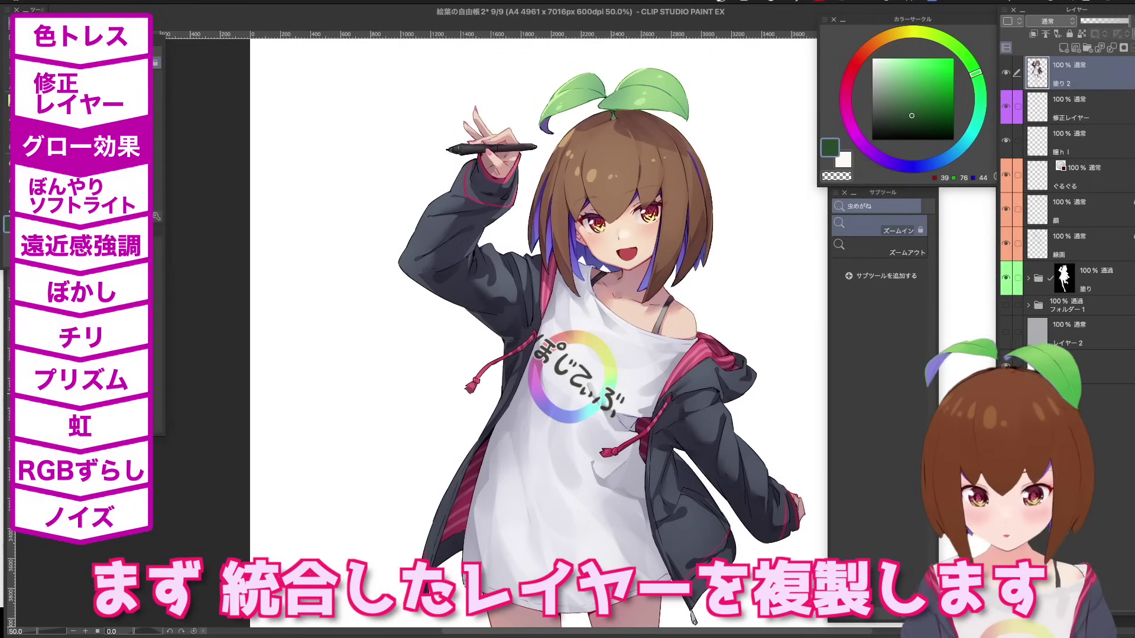
Select the opaque area of the merged 塗り 2 layer and turn the selection into a layer mask.
{"action": "scroll", "coordinate": [436, 153], "scroll_direction": "down", "scroll_amount": 3}
{"action": "left_click", "coordinate": [1038, 72], "text": "super"}
{"action": "right_click", "coordinate": [1064, 68]}
{"action": "mouse_move", "coordinate": [1064, 247]}
{"action": "left_click", "coordinate": [1033, 159]}
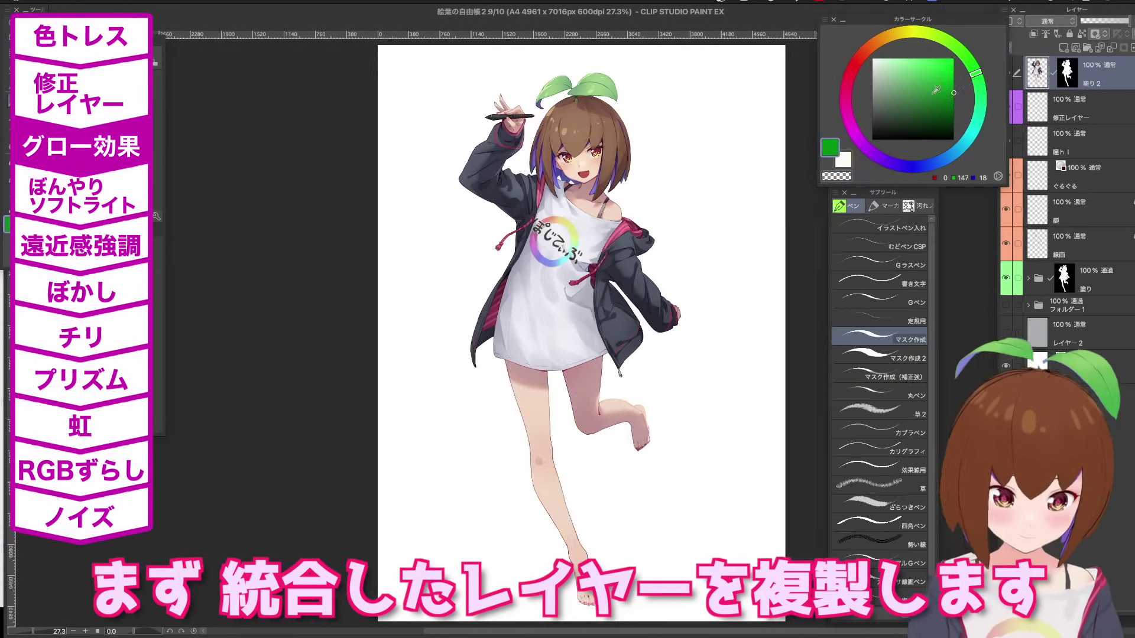
Darken the merged 塗り 2 layer strongly with a level correction so only its brightest areas stay light.
{"action": "key", "text": "ctrl+l"}
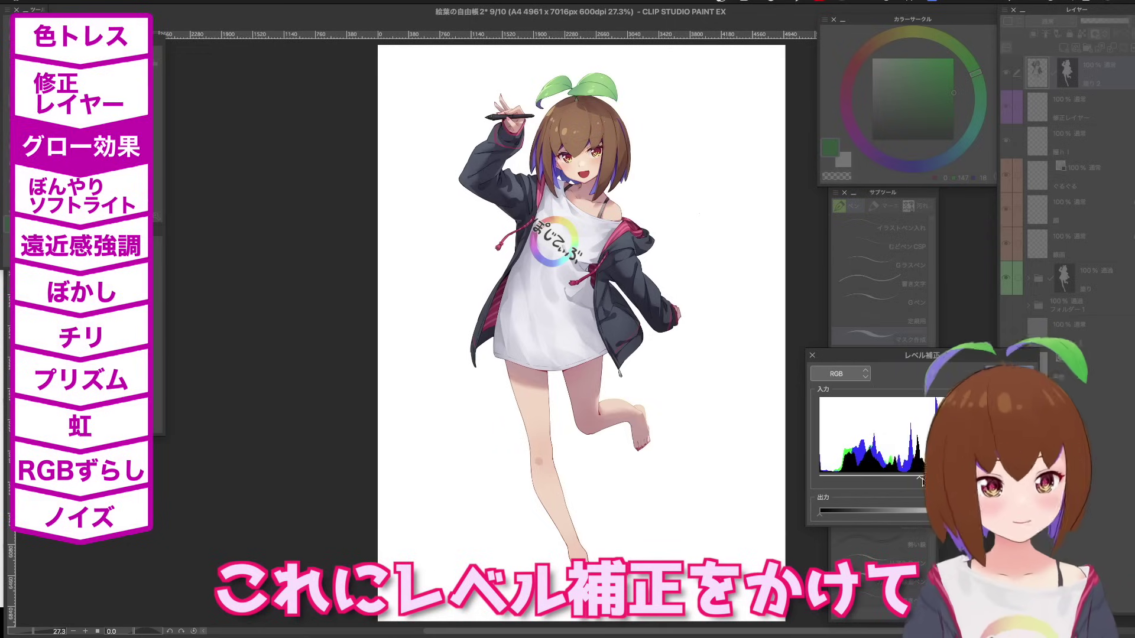
{"action": "left_click_drag", "start_coordinate": [933, 487], "coordinate": [935, 487]}
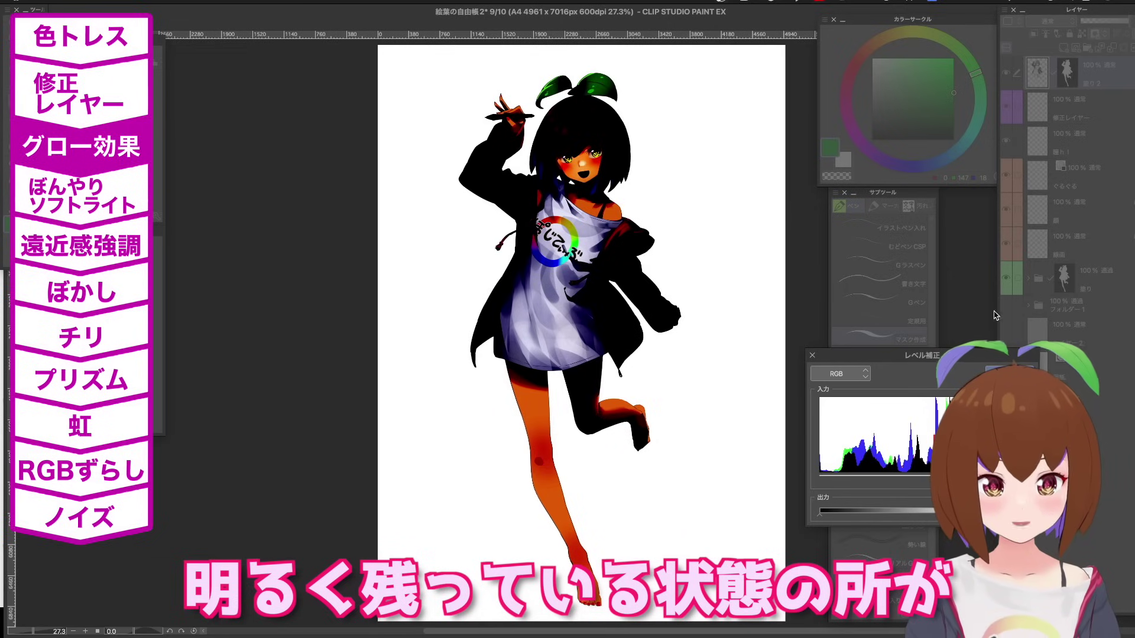
{"action": "left_click", "coordinate": [999, 372]}
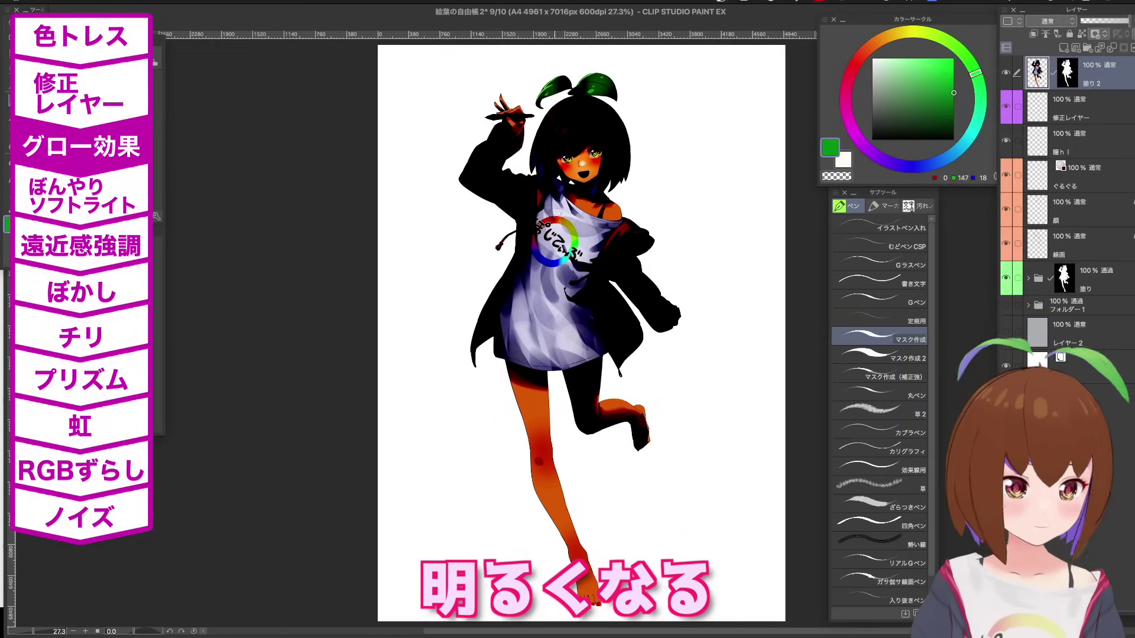
Apply a Gaussian blur with a range of 30 to the darkened 塗り 2 layer.
{"action": "key", "text": "/"}
{"action": "left_click", "coordinate": [584, 128]}
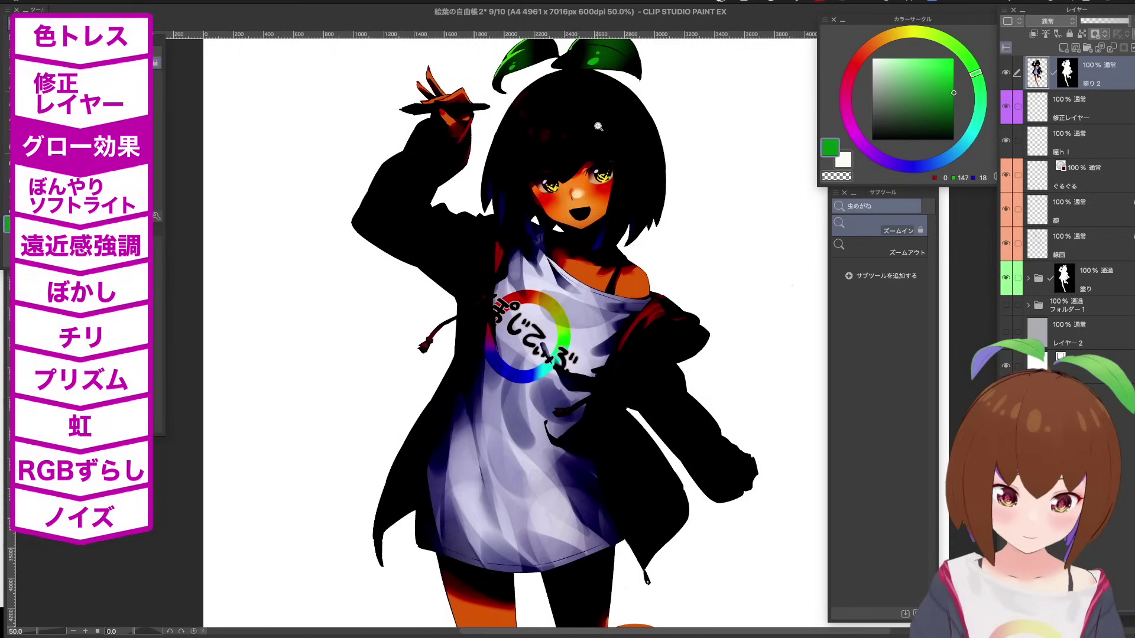
{"action": "left_click", "coordinate": [439, 1]}
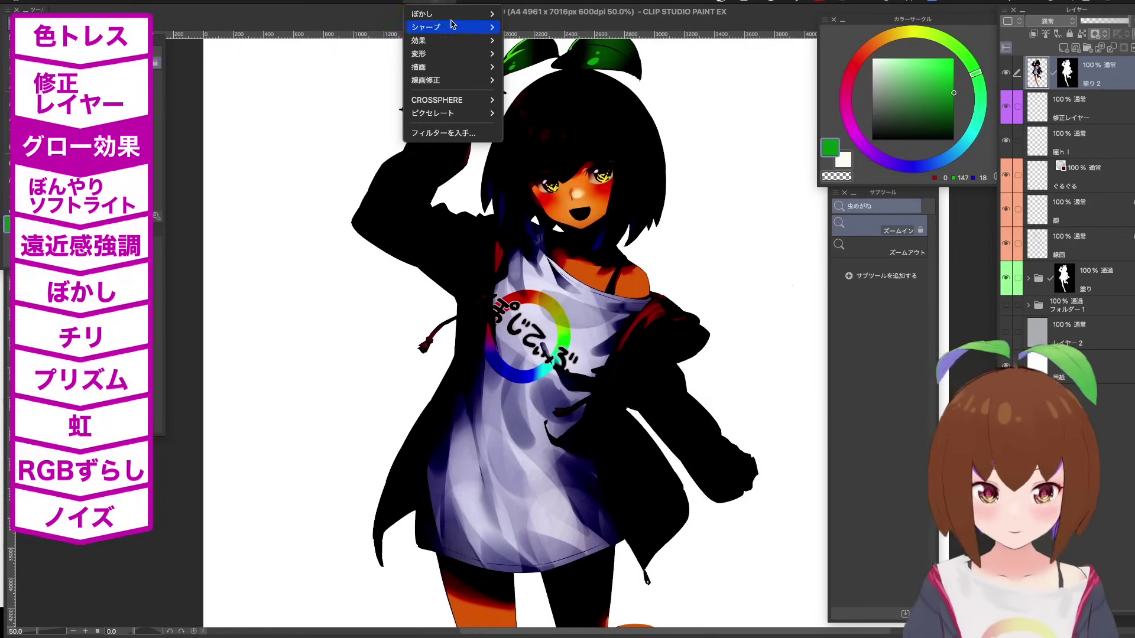
{"action": "mouse_move", "coordinate": [485, 14]}
{"action": "left_click", "coordinate": [555, 40]}
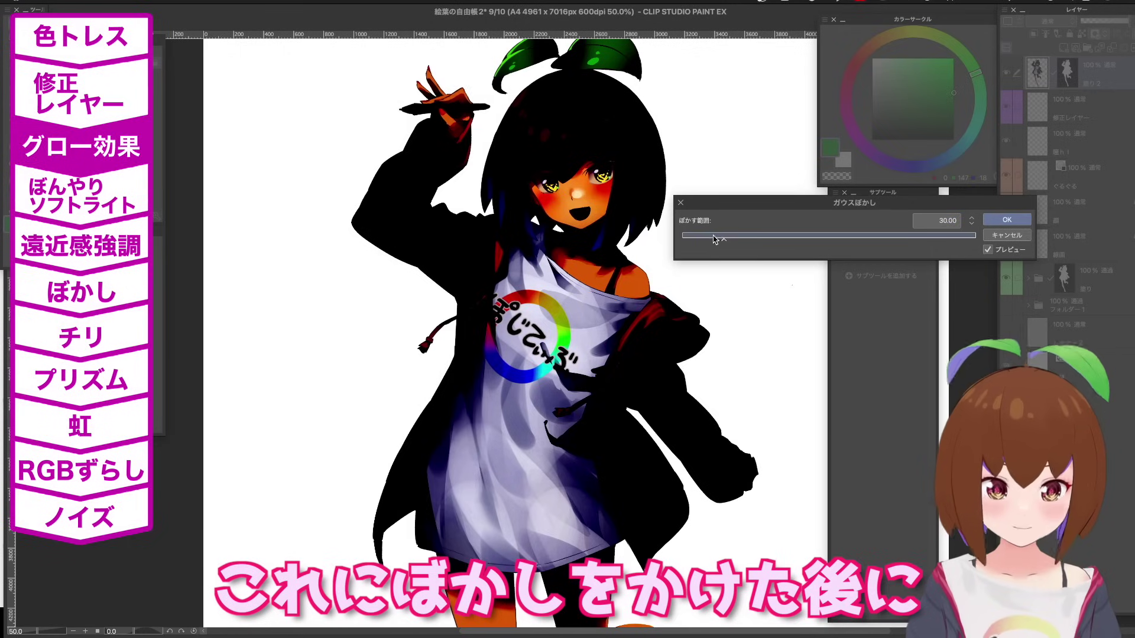
{"action": "left_click", "coordinate": [1033, 220]}
Set the blurred 塗り 2 layer to Screen mode at 26% opacity and review the whole illustration without palettes.
{"action": "left_click", "coordinate": [1048, 20]}
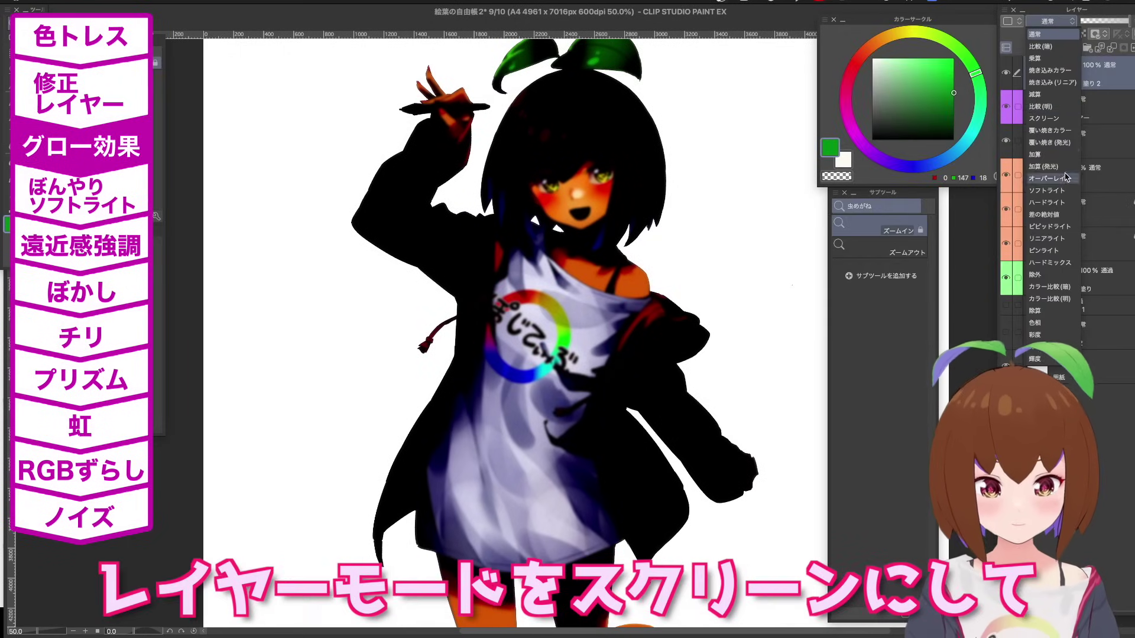
{"action": "left_click", "coordinate": [1052, 129]}
{"action": "scroll", "coordinate": [763, 260], "scroll_direction": "down", "scroll_amount": 1}
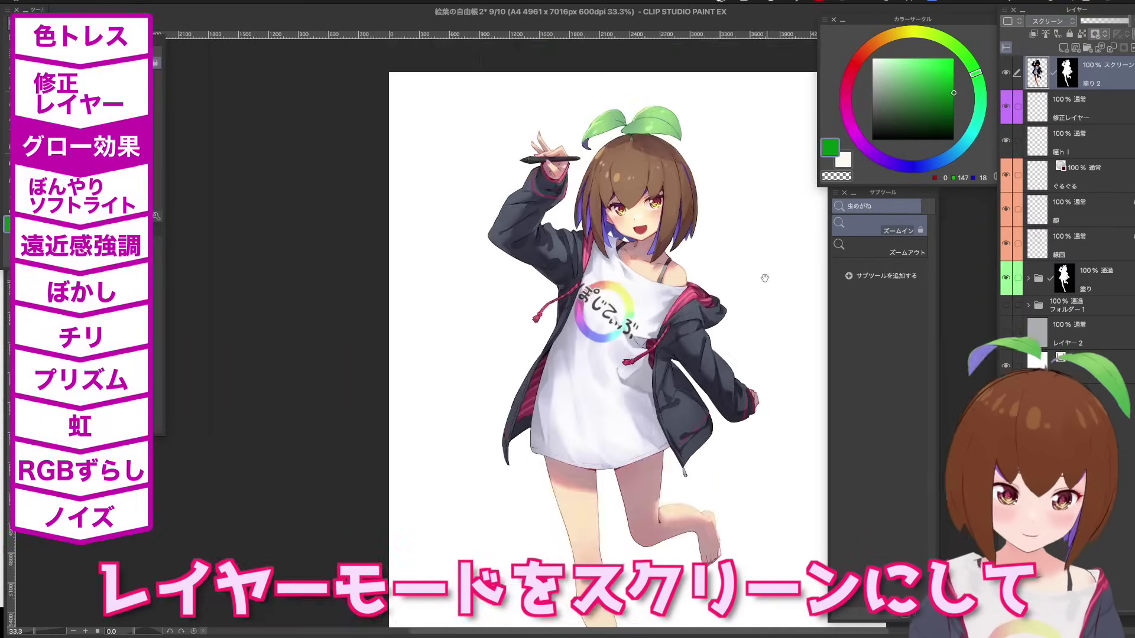
{"action": "left_click_drag", "start_coordinate": [765, 279], "coordinate": [728, 223]}
{"action": "left_click_drag", "start_coordinate": [1105, 23], "coordinate": [1098, 24]}
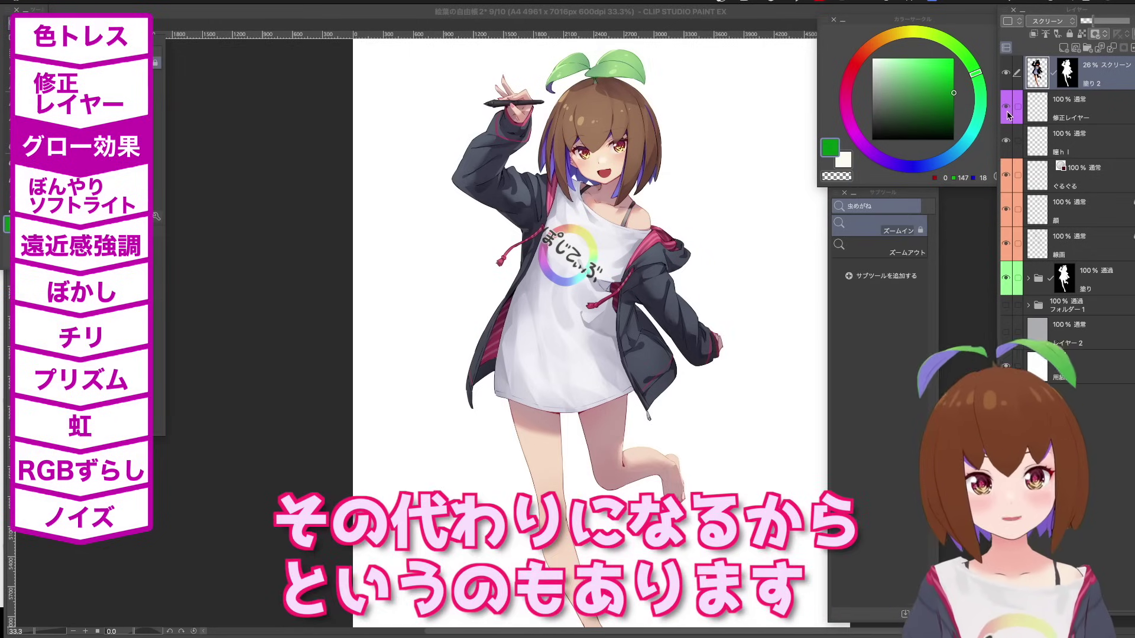
{"action": "key", "text": "Tab"}
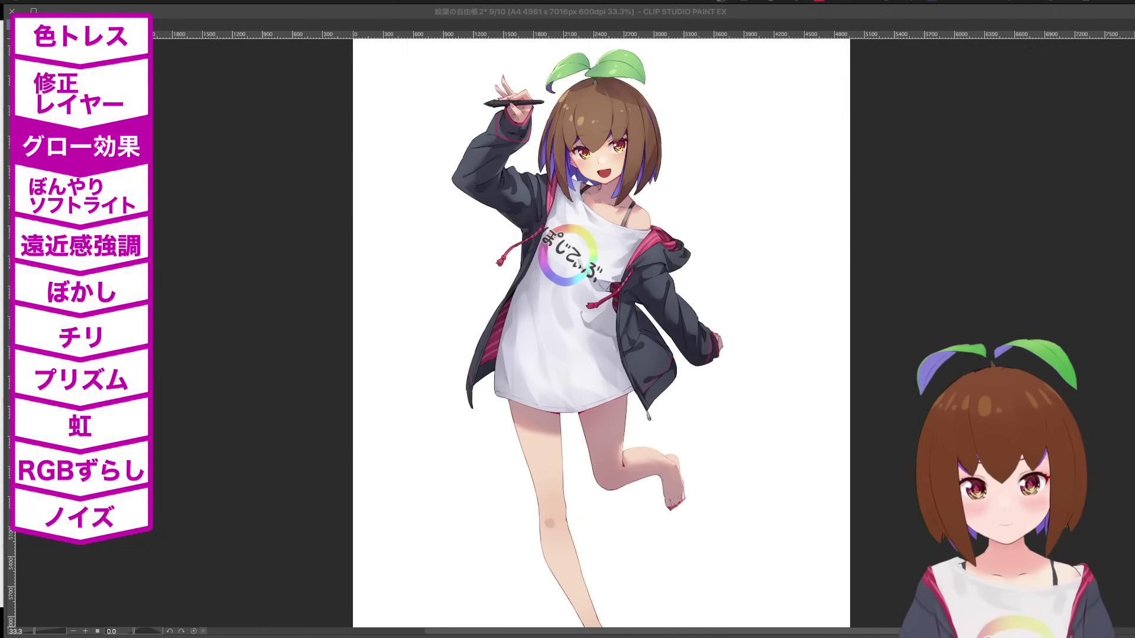
{"action": "key", "text": "Tab"}
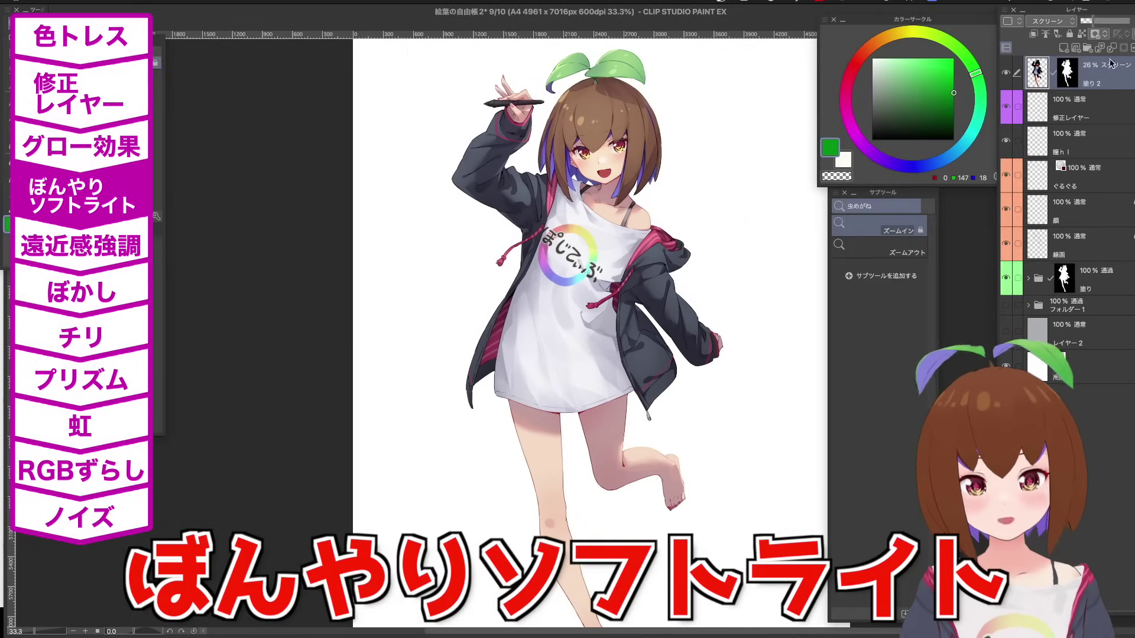
Add a masked Soft Light layer named ソフトライト on top and rename the merged 塗り 2 layer as ぐろー.
{"action": "left_click", "coordinate": [1065, 48]}
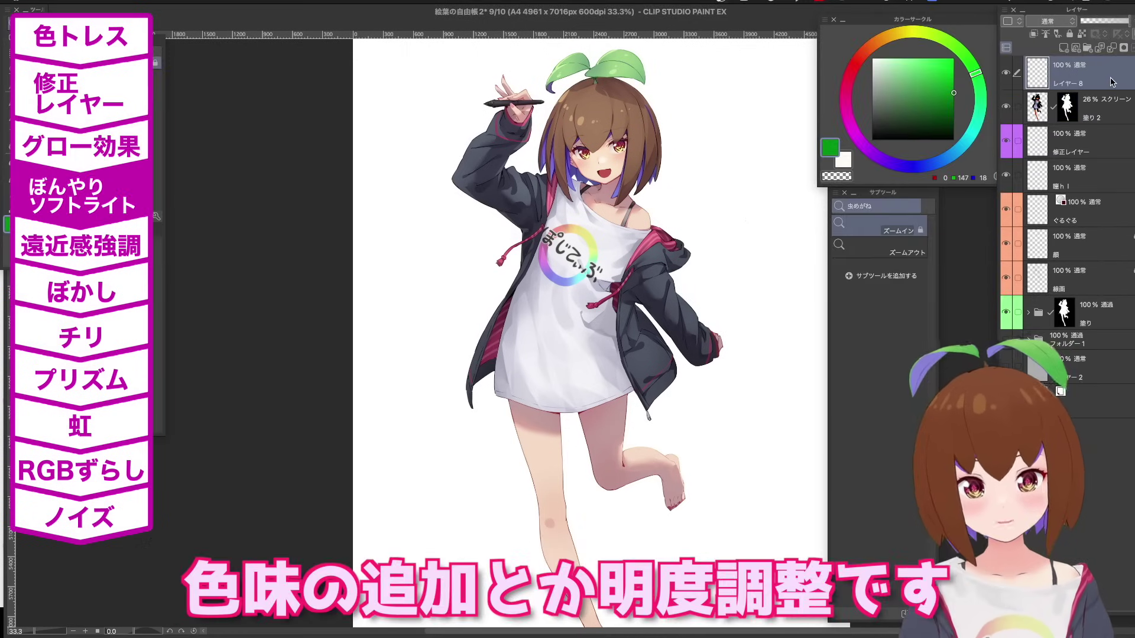
{"action": "left_click_drag", "start_coordinate": [1073, 106], "coordinate": [1114, 78]}
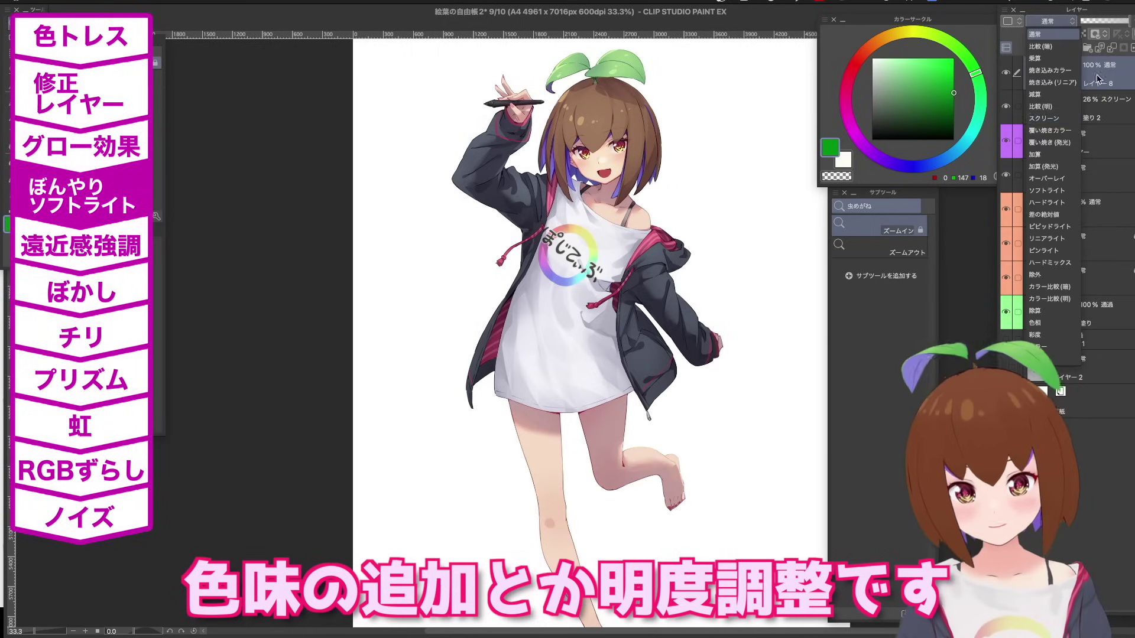
{"action": "double_click", "coordinate": [1110, 81]}
{"action": "type", "text": "sofuto"}
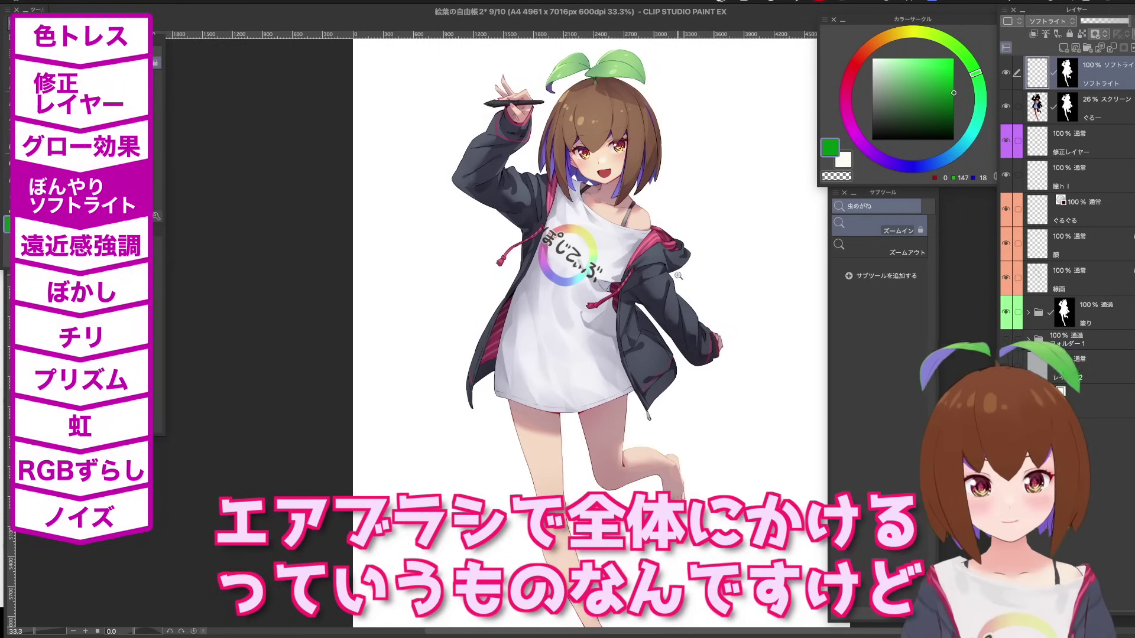
Delete the empty extra layer above the ソフトライト layer.
{"action": "left_click_drag", "start_coordinate": [679, 276], "coordinate": [672, 366]}
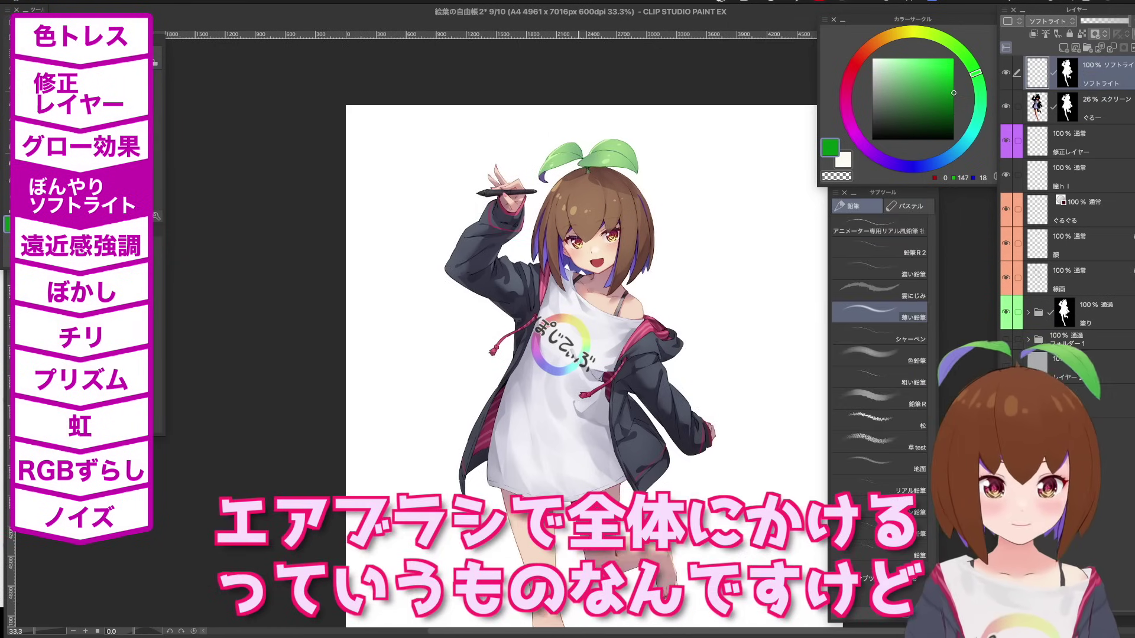
{"action": "left_click_drag", "start_coordinate": [737, 183], "coordinate": [746, 288]}
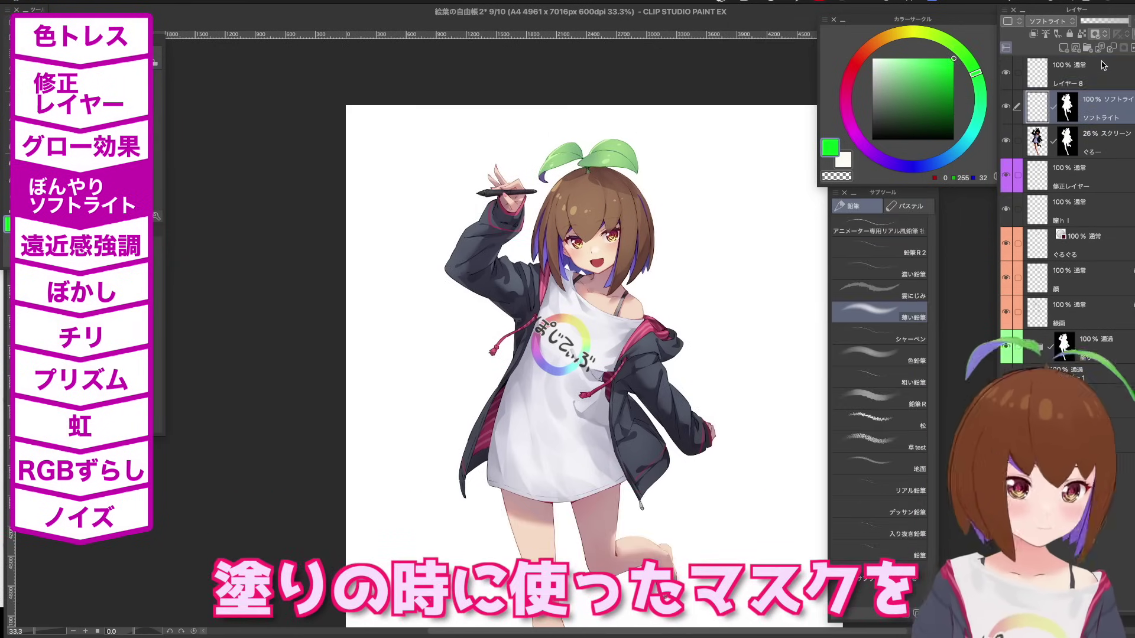
{"action": "left_click", "coordinate": [1102, 66]}
{"action": "key", "text": "Delete"}
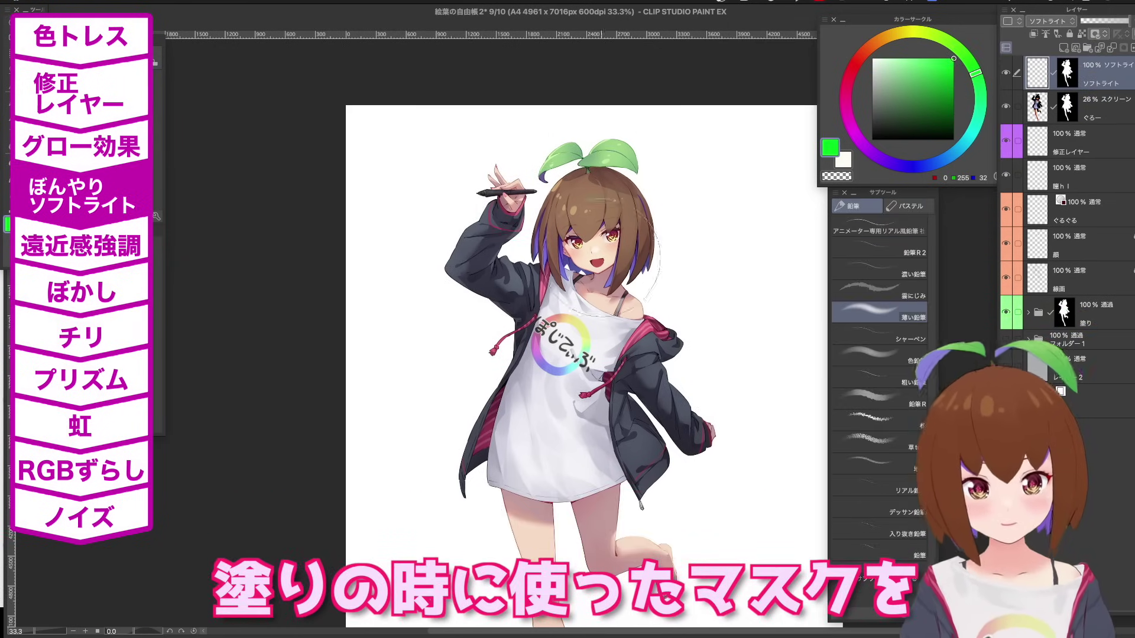
Set the drawing colour to a muted red (194, 93, 98) for the ソフトライト layer.
{"action": "left_click", "coordinate": [582, 299], "text": "super"}
{"action": "left_click", "coordinate": [853, 68]}
{"action": "left_click", "coordinate": [915, 78]}
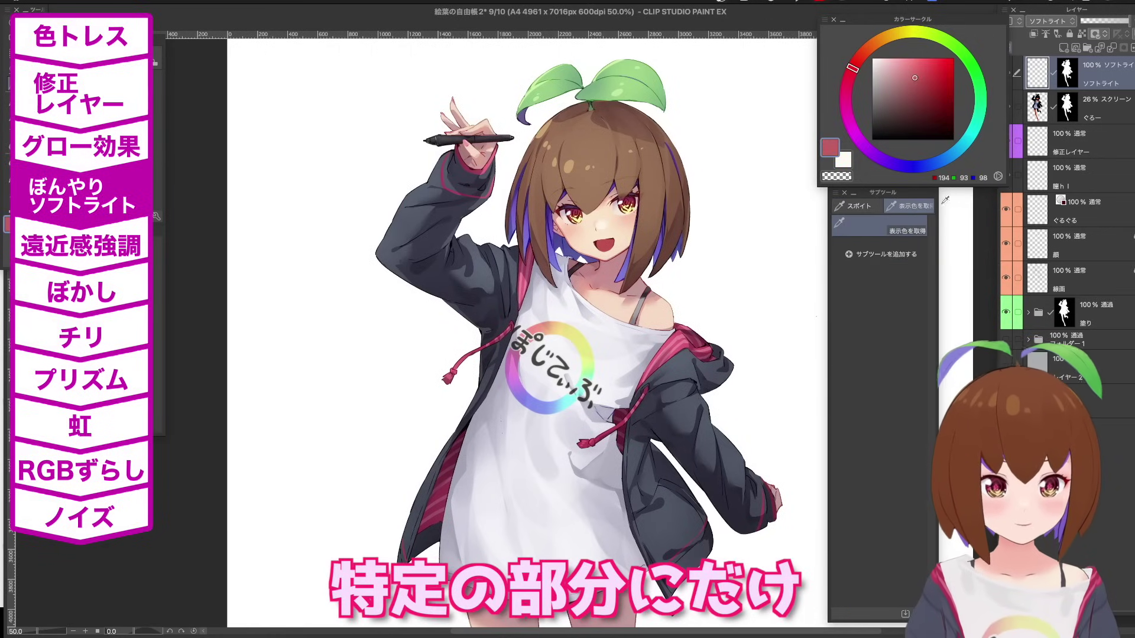
Expand the 塗り folder and load a layer mask from its lower layers as a selection.
{"action": "left_click", "coordinate": [620, 232], "text": "alt"}
{"action": "left_click", "coordinate": [1028, 313]}
{"action": "scroll", "coordinate": [1112, 520], "scroll_direction": "down", "scroll_amount": 15}
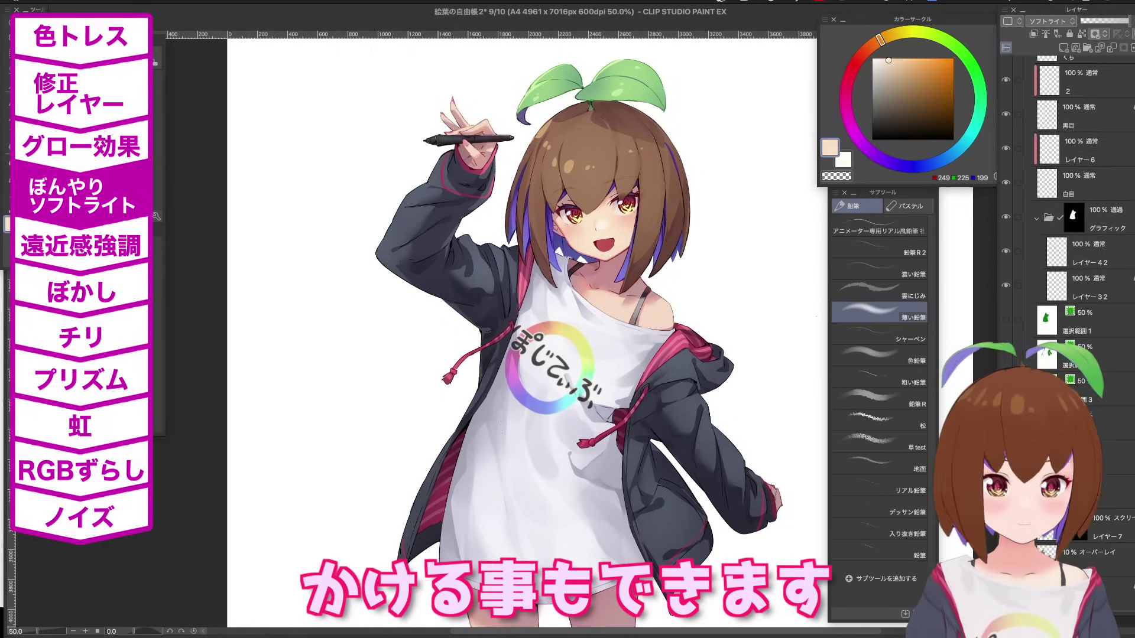
{"action": "left_click", "coordinate": [1078, 549], "text": "super"}
{"action": "scroll", "coordinate": [1093, 520], "scroll_direction": "up", "scroll_amount": 15}
Paint a pale skin tone (251, 231, 210) softly over the bangs around the face, and clear the selection.
{"action": "left_click", "coordinate": [603, 228], "text": "alt"}
{"action": "mouse_move", "coordinate": [576, 196]}
{"action": "left_mouse_down"}
{"action": "mouse_move", "coordinate": [623, 183]}
{"action": "mouse_move", "coordinate": [642, 243]}
{"action": "left_mouse_up"}
{"action": "left_click_drag", "start_coordinate": [553, 237], "coordinate": [603, 201]}
{"action": "key", "text": "ctrl+d"}
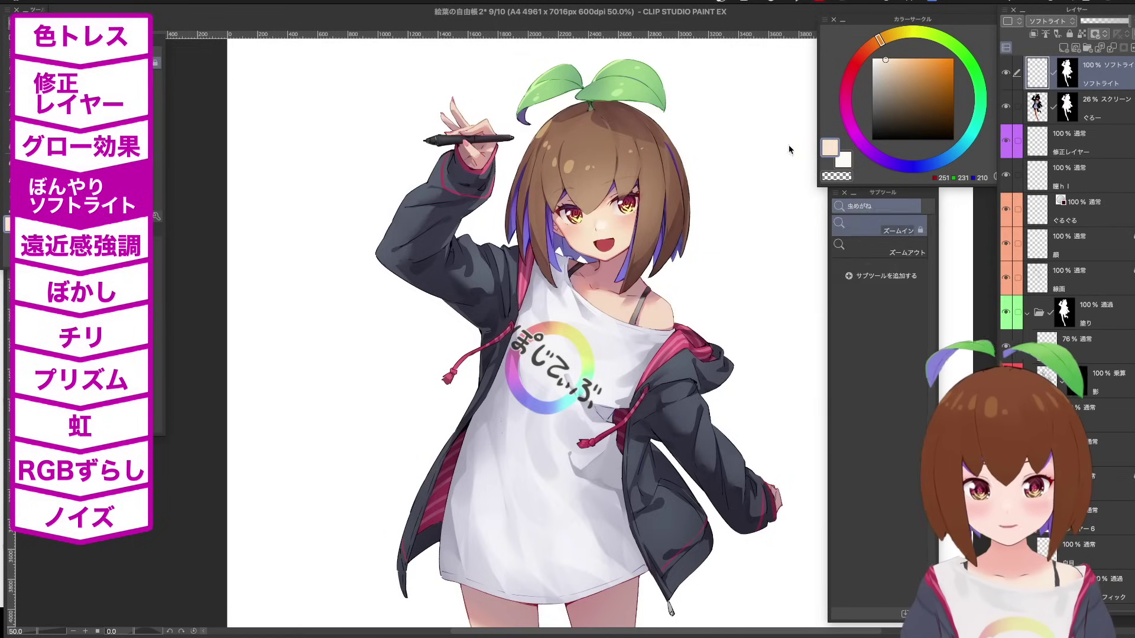
Touch up the purple inner hair beside the face on the 修正レイヤー layer with a sampled purple (114, 113, 210).
{"action": "scroll", "coordinate": [686, 178], "scroll_direction": "up", "scroll_amount": 3}
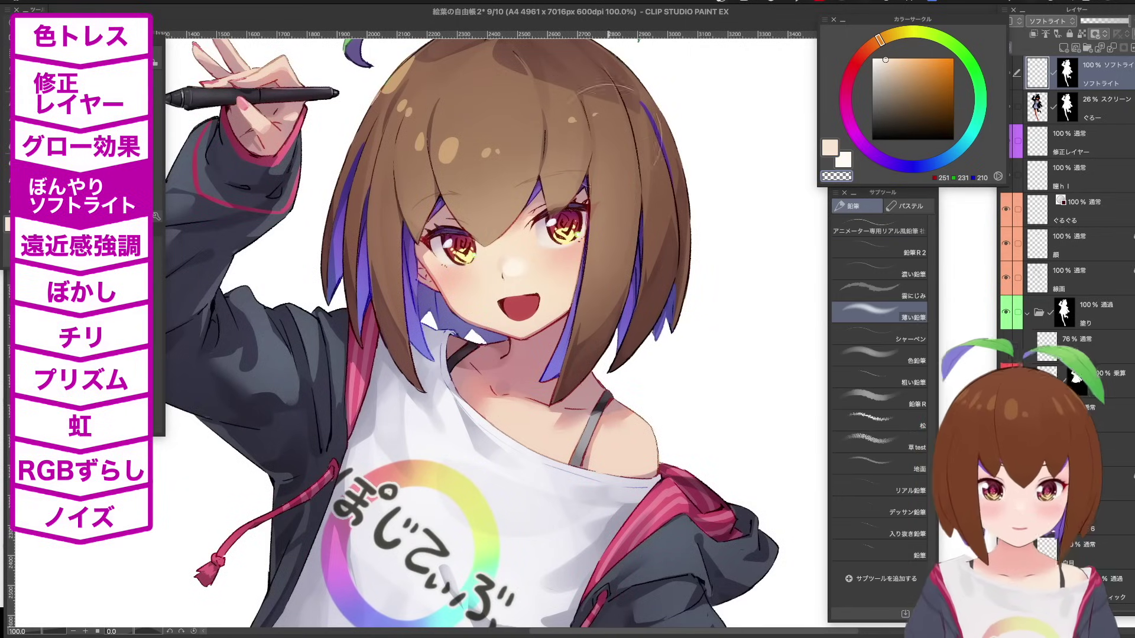
{"action": "scroll", "coordinate": [702, 297], "scroll_direction": "down", "scroll_amount": 3}
{"action": "left_click", "coordinate": [1085, 142]}
{"action": "scroll", "coordinate": [656, 257], "scroll_direction": "up", "scroll_amount": 5}
{"action": "left_click", "coordinate": [880, 249]}
{"action": "left_click", "coordinate": [626, 373], "text": "alt"}
{"action": "left_click_drag", "start_coordinate": [651, 297], "coordinate": [644, 331]}
{"action": "left_click", "coordinate": [617, 387], "text": "alt"}
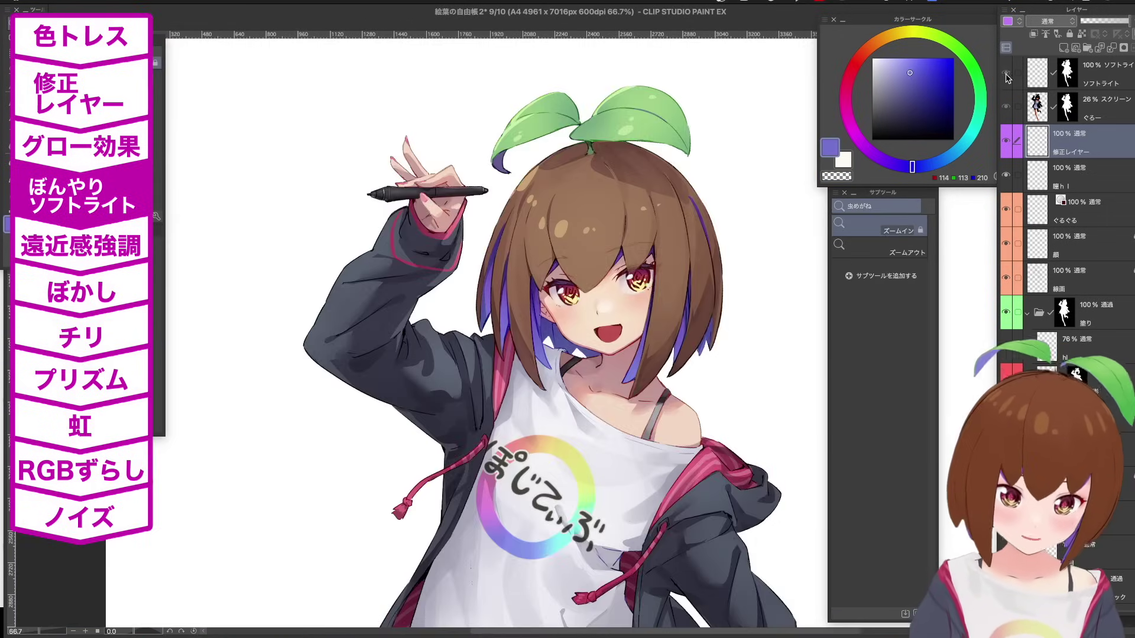
Return to the ソフトライト layer and change the drawing colour to a bright red (249, 94, 80).
{"action": "left_click", "coordinate": [596, 214], "text": "alt"}
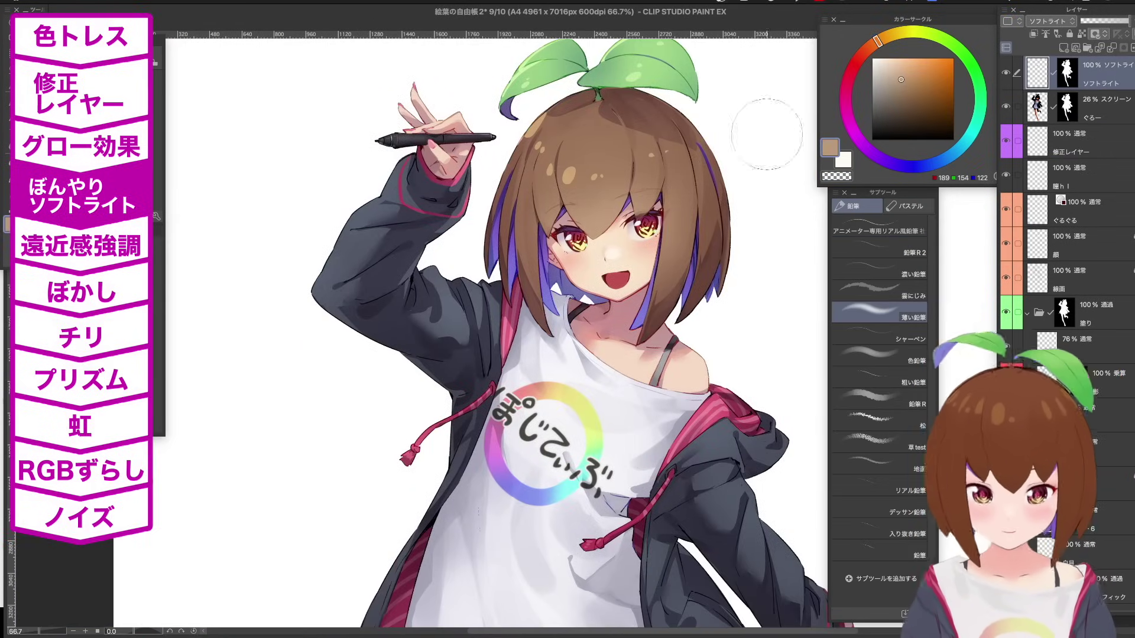
{"action": "left_click", "coordinate": [433, 144], "text": "alt"}
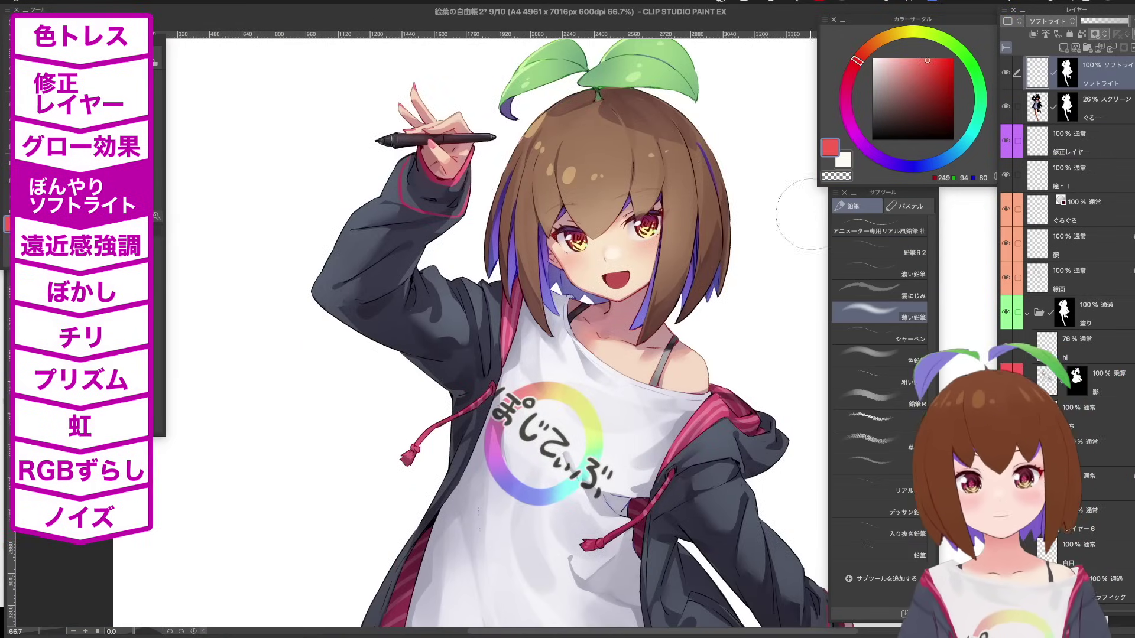
{"action": "left_click_drag", "start_coordinate": [656, 66], "coordinate": [613, 132]}
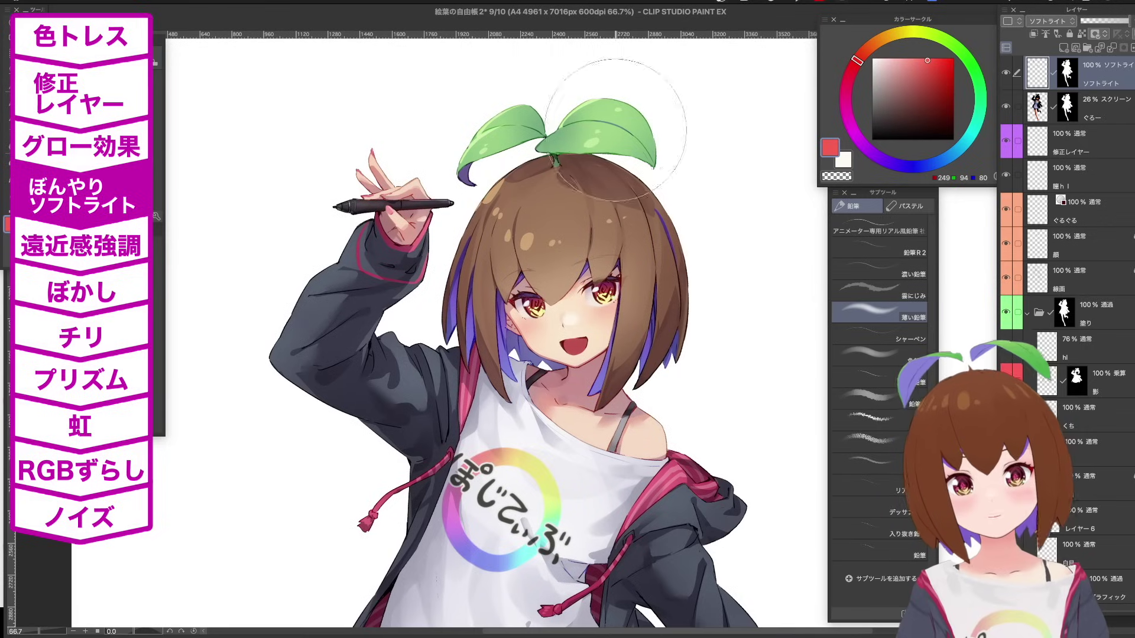
Set the drawing colour to a dark green (12, 78, 41).
{"action": "left_click", "coordinate": [906, 32]}
{"action": "left_click", "coordinate": [981, 95]}
{"action": "left_click", "coordinate": [941, 115]}
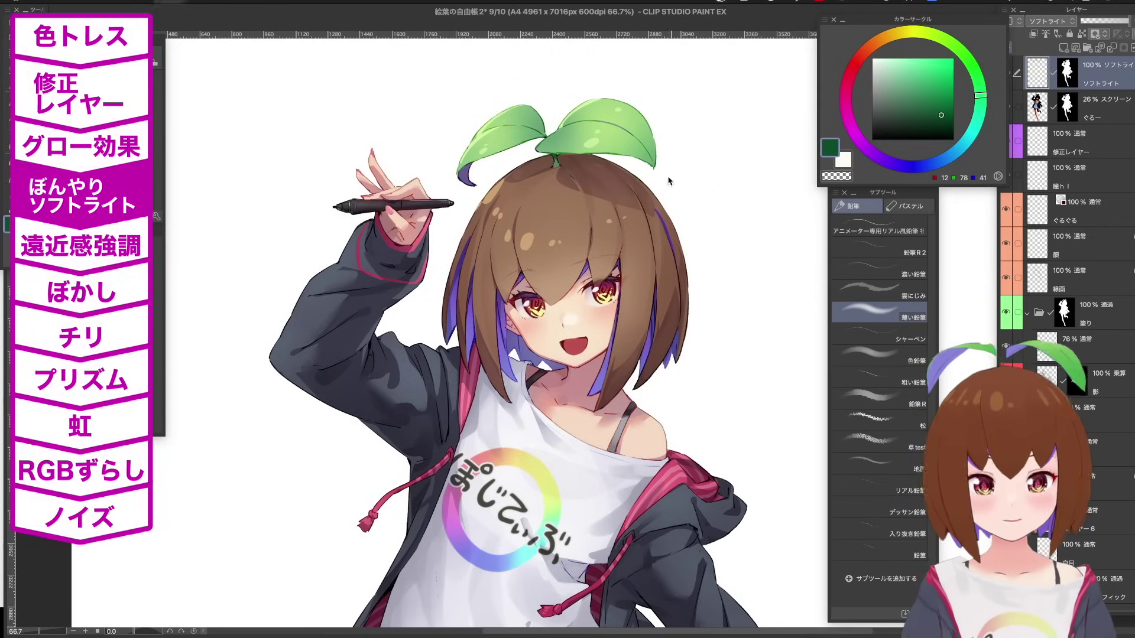
Brush a sampled near-white (244, 243, 247) over the shirt on the ソフトライト layer, and sample a muted red (198, 98, 92) near the thighs.
{"action": "scroll", "coordinate": [695, 337], "scroll_direction": "down", "scroll_amount": 3}
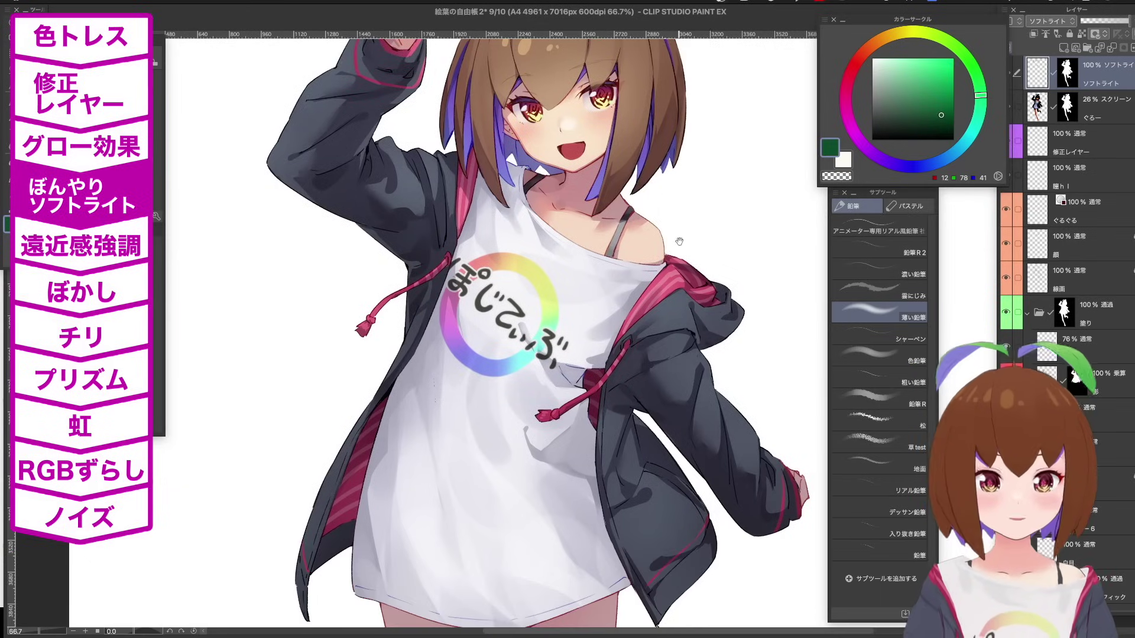
{"action": "left_click_drag", "start_coordinate": [673, 227], "coordinate": [697, 153]}
{"action": "scroll", "coordinate": [665, 272], "scroll_direction": "down", "scroll_amount": 1}
{"action": "left_click", "coordinate": [552, 302], "text": "alt"}
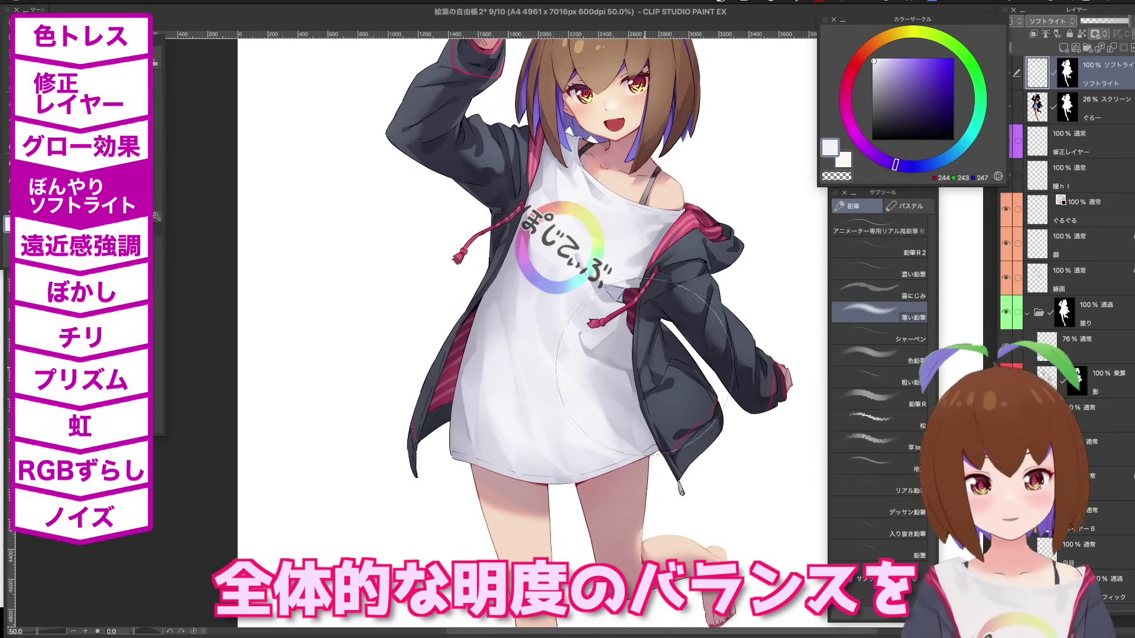
{"action": "left_click_drag", "start_coordinate": [733, 248], "coordinate": [630, 202]}
{"action": "left_click_drag", "start_coordinate": [379, 316], "coordinate": [530, 325]}
{"action": "left_click_drag", "start_coordinate": [565, 445], "coordinate": [565, 294]}
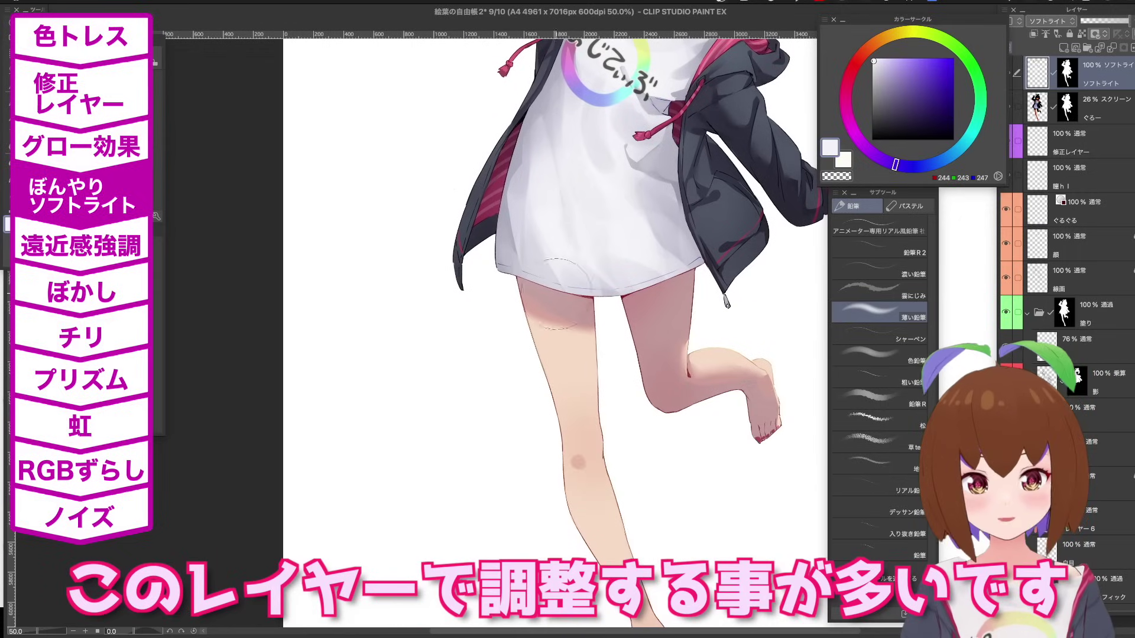
{"action": "left_click", "coordinate": [564, 293], "text": "alt"}
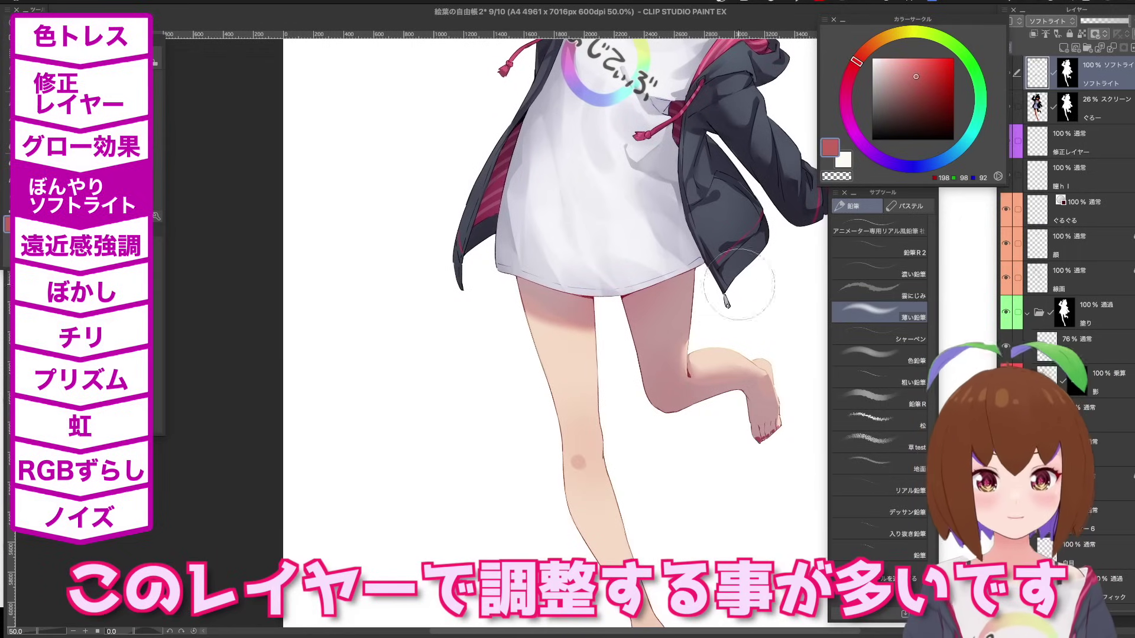
{"action": "left_click_drag", "start_coordinate": [523, 255], "coordinate": [535, 326]}
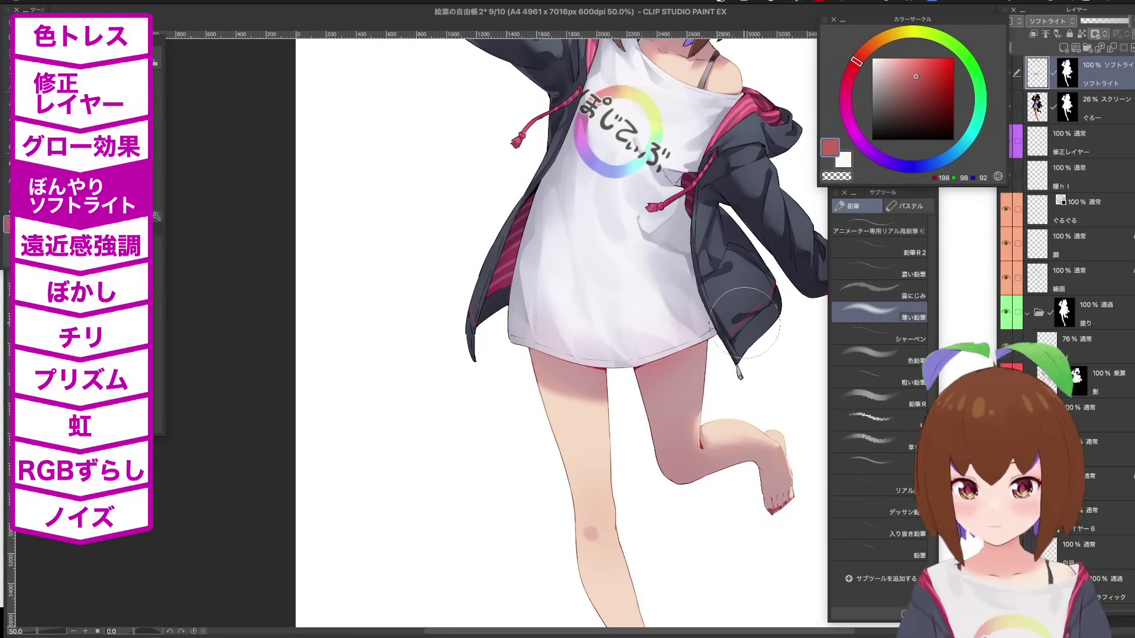
Load the mask of the グラフィック folder inside 塗り as a selection around the shirt.
{"action": "left_click", "coordinate": [1117, 312]}
{"action": "scroll", "coordinate": [1118, 308], "scroll_direction": "down", "scroll_amount": 5}
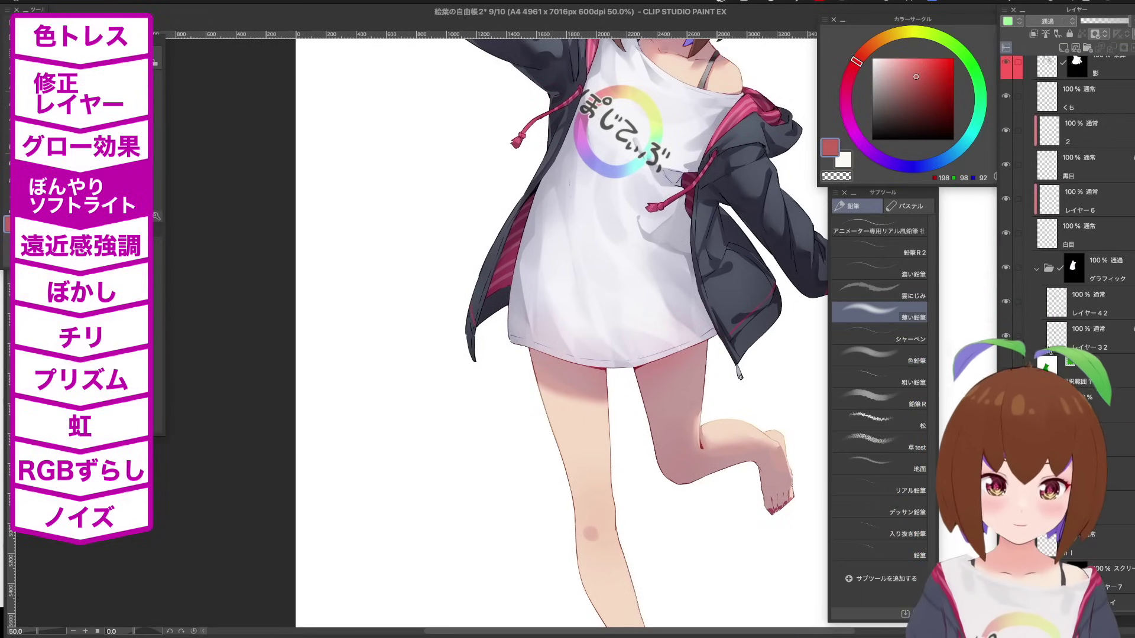
{"action": "left_click", "coordinate": [1074, 268], "text": "super"}
{"action": "left_click_drag", "start_coordinate": [708, 185], "coordinate": [713, 373]}
Return to the ソフトライト layer and ready the 水彩S watercolour brush for the selected shirt.
{"action": "key", "text": "b"}
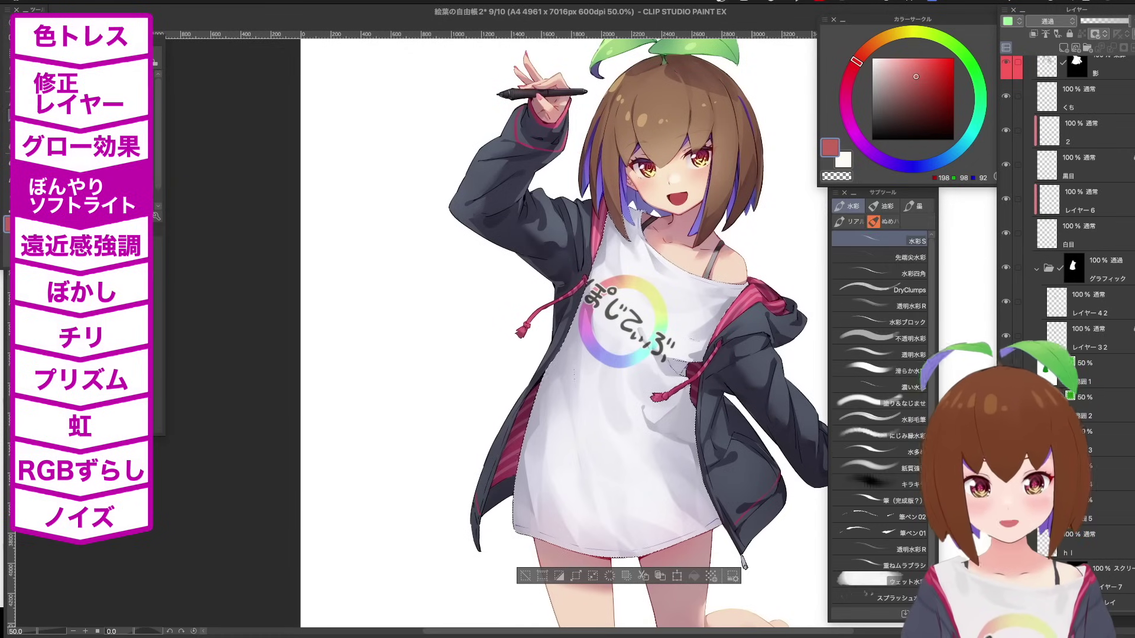
{"action": "scroll", "coordinate": [1088, 201], "scroll_direction": "up", "scroll_amount": 5}
{"action": "left_click", "coordinate": [1110, 151]}
{"action": "left_click", "coordinate": [1107, 77]}
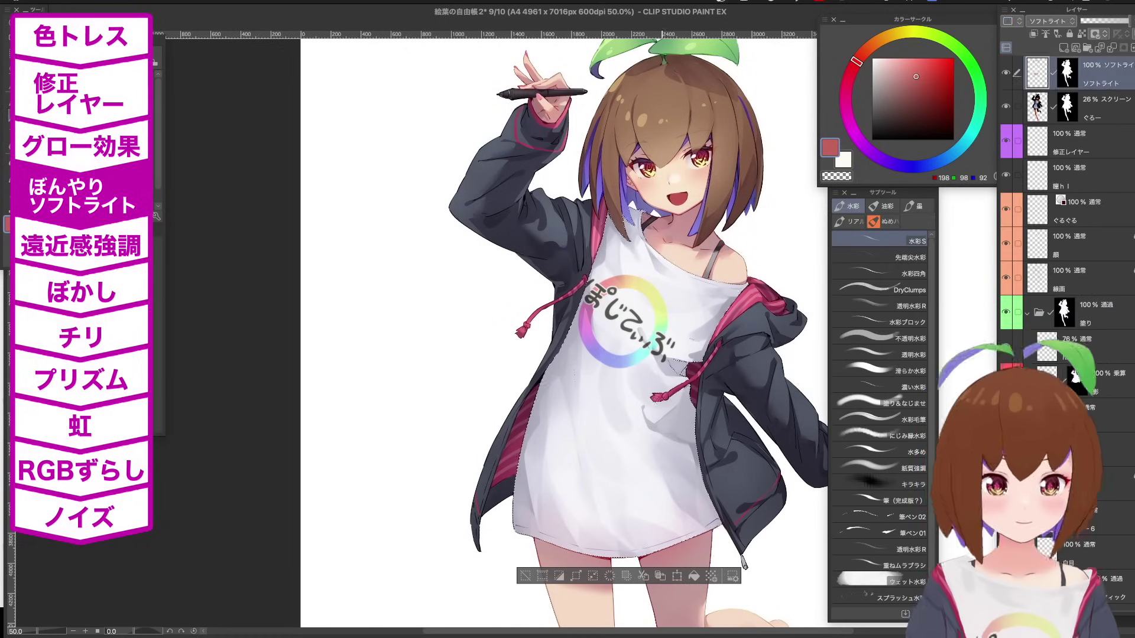
{"action": "key", "text": "b"}
{"action": "key", "text": "b"}
{"action": "key", "text": "b"}
{"action": "key", "text": "b"}
{"action": "key", "text": "b"}
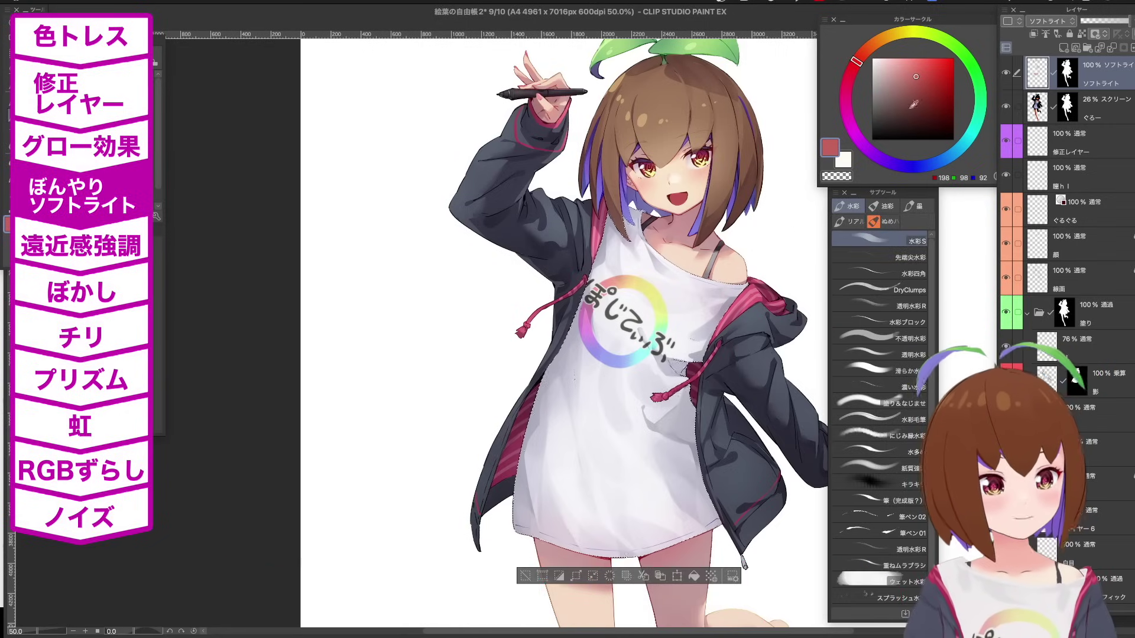
Change the drawing colour to red (238, 100, 91) and on to a light orange (239, 169, 134) for the shirt.
{"action": "left_click", "coordinate": [923, 62]}
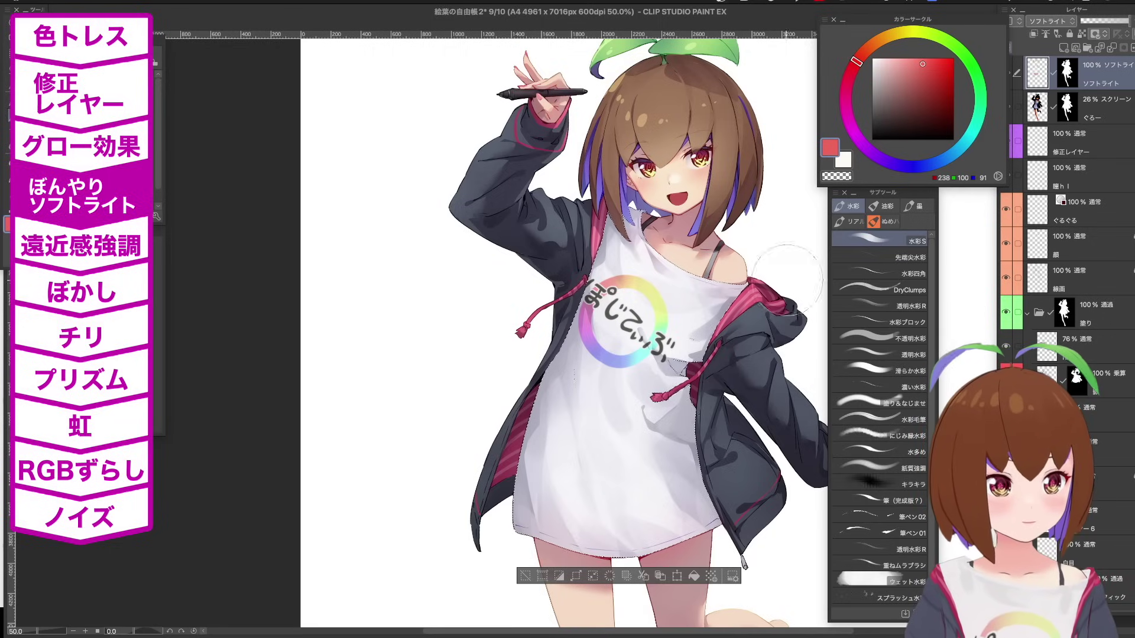
{"action": "left_click", "coordinate": [869, 46]}
{"action": "left_click", "coordinate": [909, 63]}
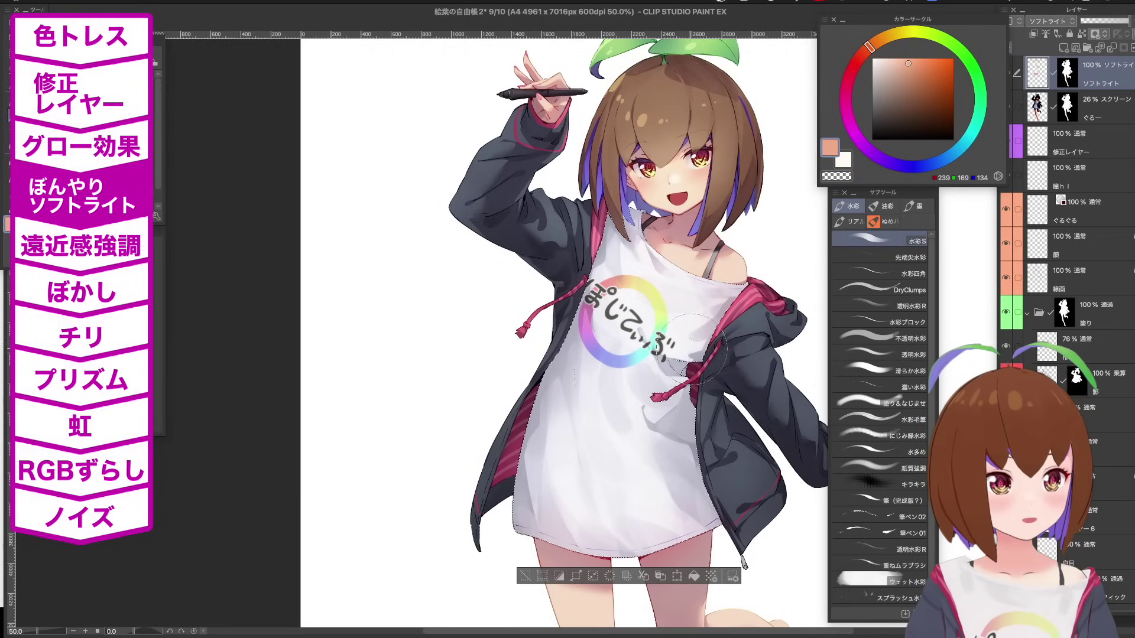
Sample a deep red (198, 69, 68) from the jacket lining and brush it along the shirt's edge with the 薄い鉛筆 pencil.
{"action": "left_click", "coordinate": [507, 441], "text": "alt"}
{"action": "key", "text": "p"}
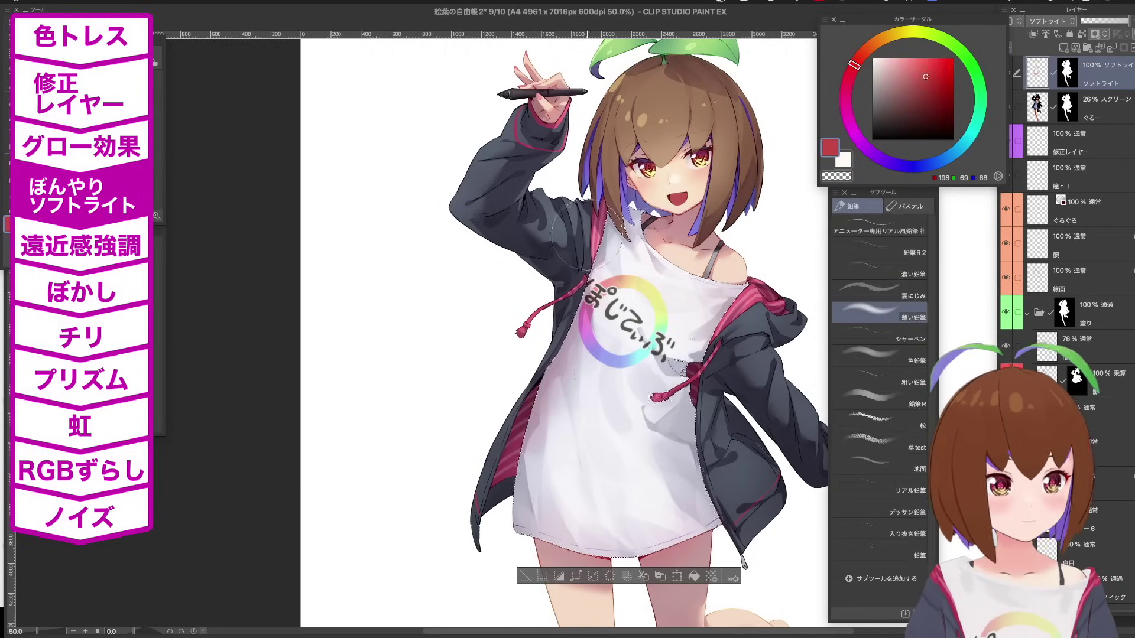
{"action": "left_click_drag", "start_coordinate": [591, 323], "coordinate": [562, 228]}
{"action": "key", "text": "c"}
{"action": "left_click_drag", "start_coordinate": [542, 334], "coordinate": [510, 408]}
{"action": "key", "text": "h"}
{"action": "key", "text": "b"}
{"action": "key", "text": "p"}
{"action": "key", "text": "h"}
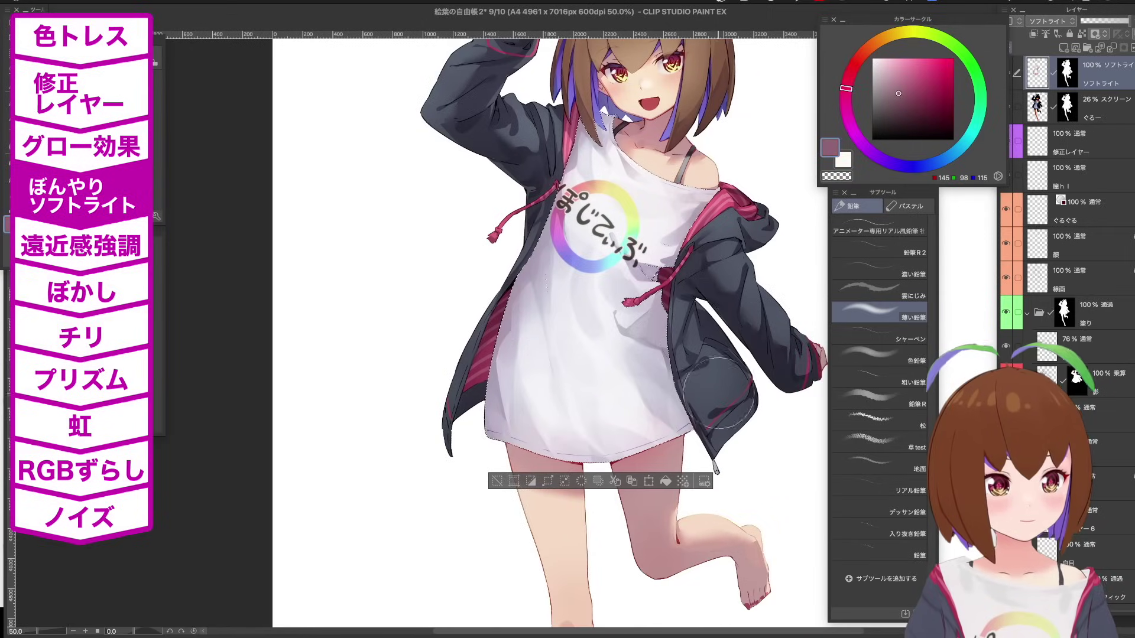
Brush along the shirt's lower edge beside the open jacket and check the mirrored canvas with the palettes hidden.
{"action": "left_click", "coordinate": [850, 179]}
{"action": "key", "text": "b"}
{"action": "left_click_drag", "start_coordinate": [673, 389], "coordinate": [684, 461]}
{"action": "key", "text": "c"}
{"action": "key", "text": "Tab"}
{"action": "key", "text": "h"}
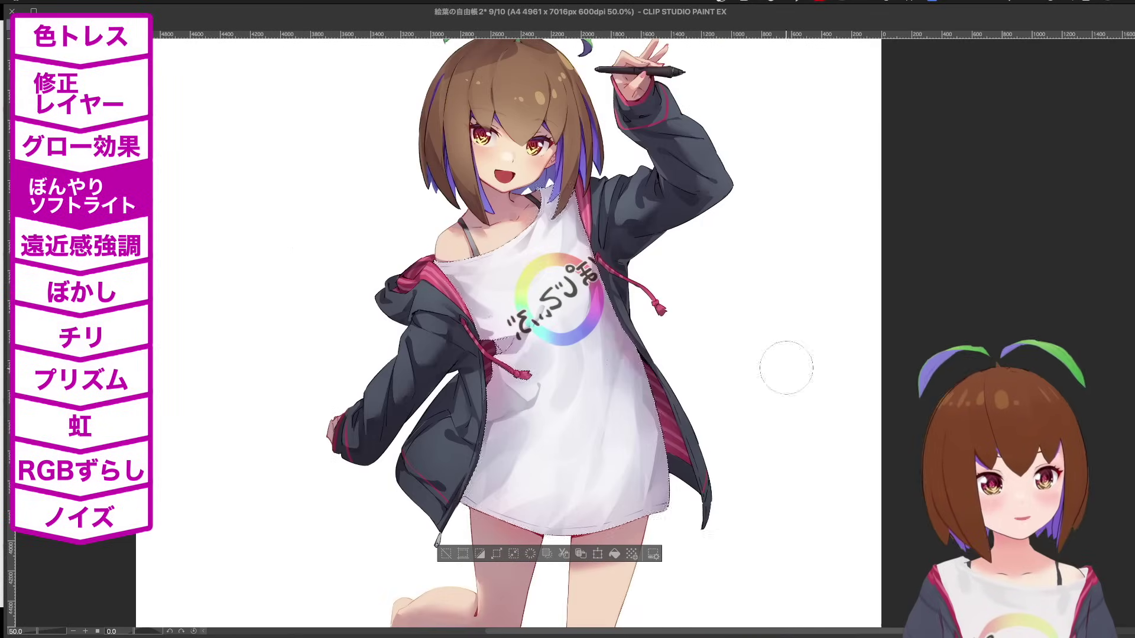
{"action": "key", "text": "h"}
{"action": "key", "text": "Tab"}
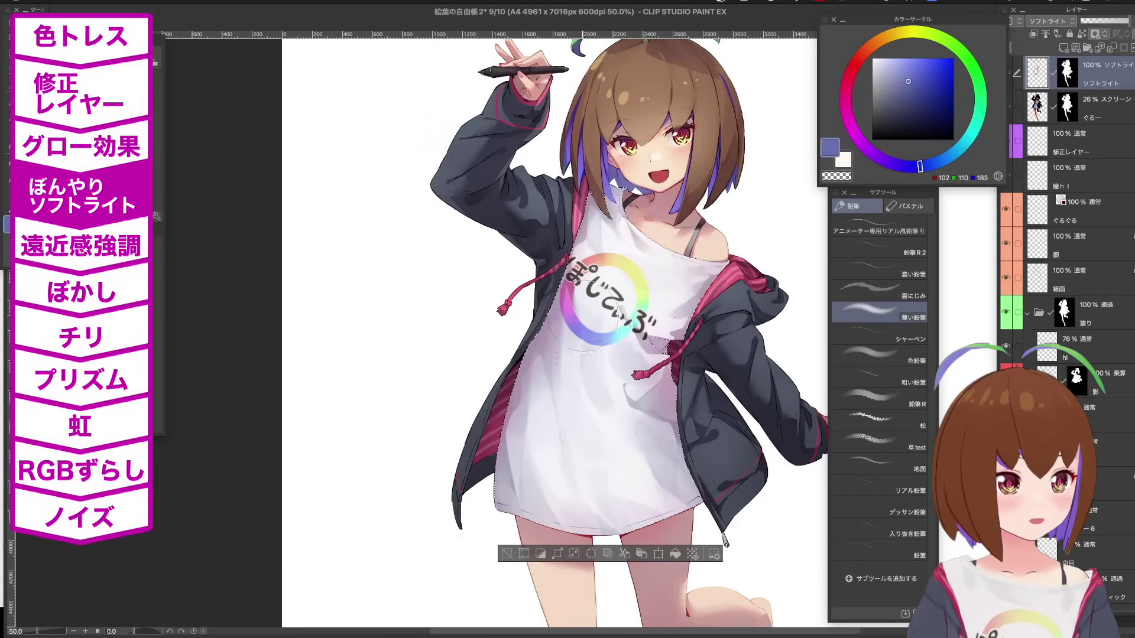
Brush a greyish blue (101, 107, 151) over the shirt on the ソフトライト layer and sample white (255, 255, 255).
{"action": "left_click", "coordinate": [921, 166]}
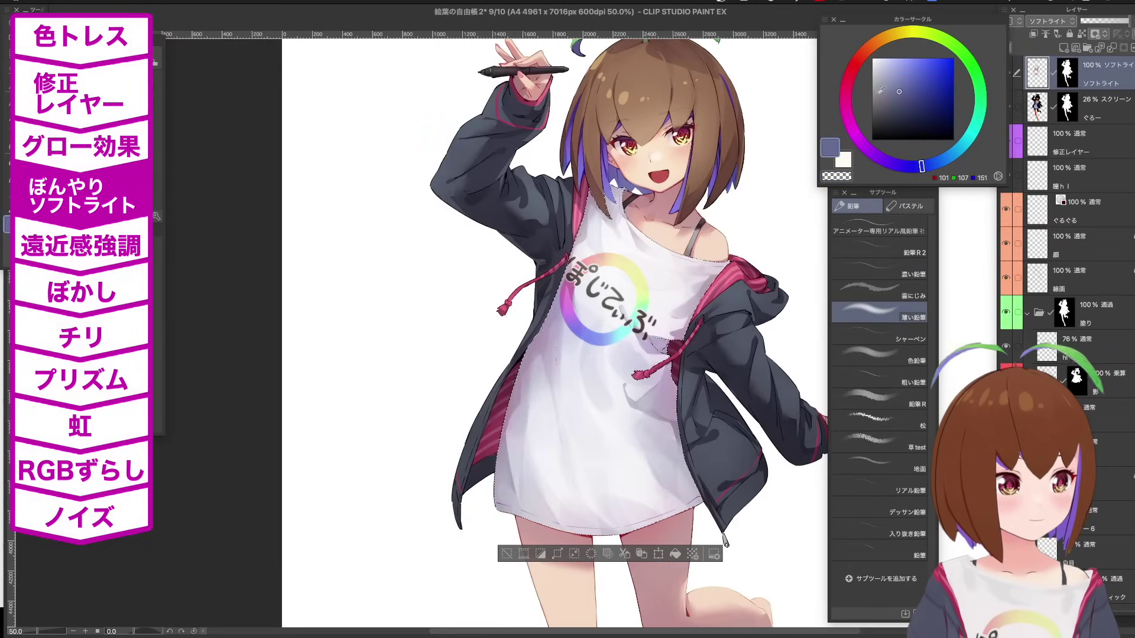
{"action": "left_click_drag", "start_coordinate": [703, 302], "coordinate": [727, 179]}
{"action": "left_click", "coordinate": [591, 423], "text": "alt"}
{"action": "key", "text": "b"}
{"action": "key", "text": "h"}
{"action": "key", "text": "h"}
{"action": "left_click_drag", "start_coordinate": [612, 394], "coordinate": [601, 435]}
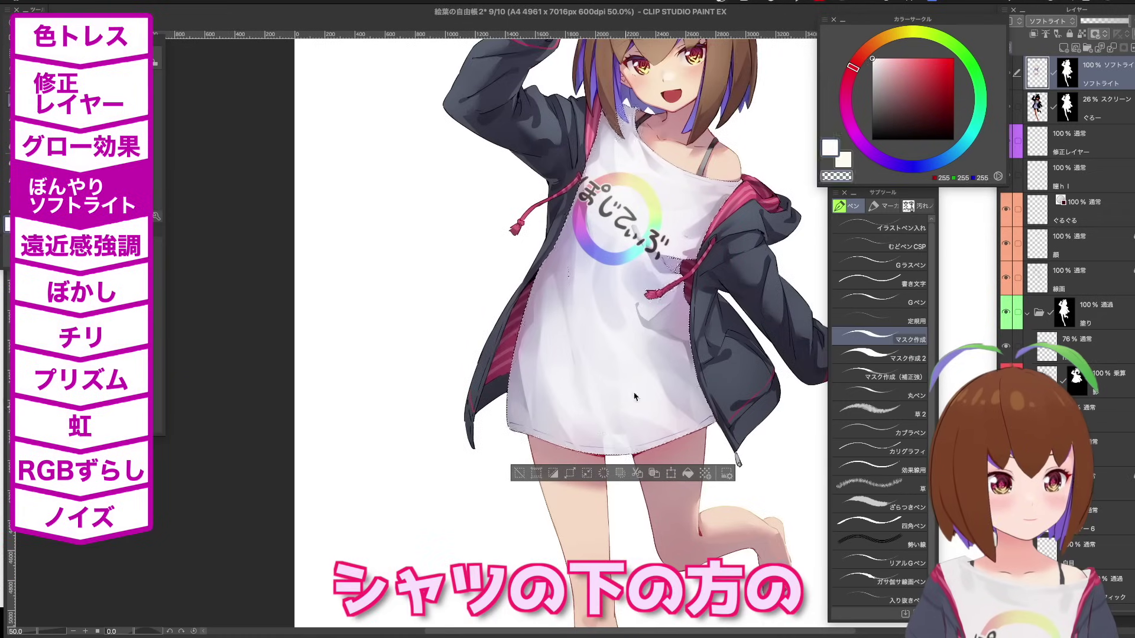
Brush a soft pink (214, 149, 147) over the lower shirt to suggest skin showing through the fabric.
{"action": "key", "text": "b"}
{"action": "key", "text": "h"}
{"action": "left_click_drag", "start_coordinate": [591, 355], "coordinate": [655, 375]}
{"action": "key", "text": "h"}
{"action": "key", "text": "p"}
{"action": "key", "text": "c"}
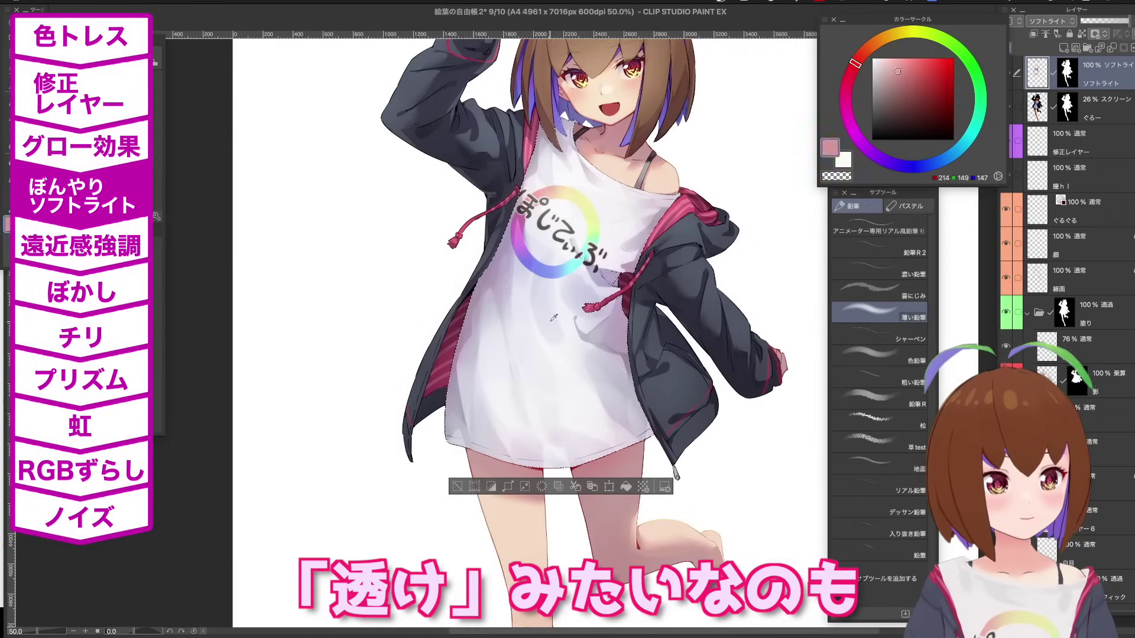
{"action": "left_click_drag", "start_coordinate": [591, 284], "coordinate": [609, 384]}
Set the drawing colour to a bright red (249, 69, 68) for the ソフトライト layer.
{"action": "left_click", "coordinate": [948, 157]}
{"action": "left_click", "coordinate": [915, 74]}
{"action": "left_click_drag", "start_coordinate": [888, 104], "coordinate": [910, 31]}
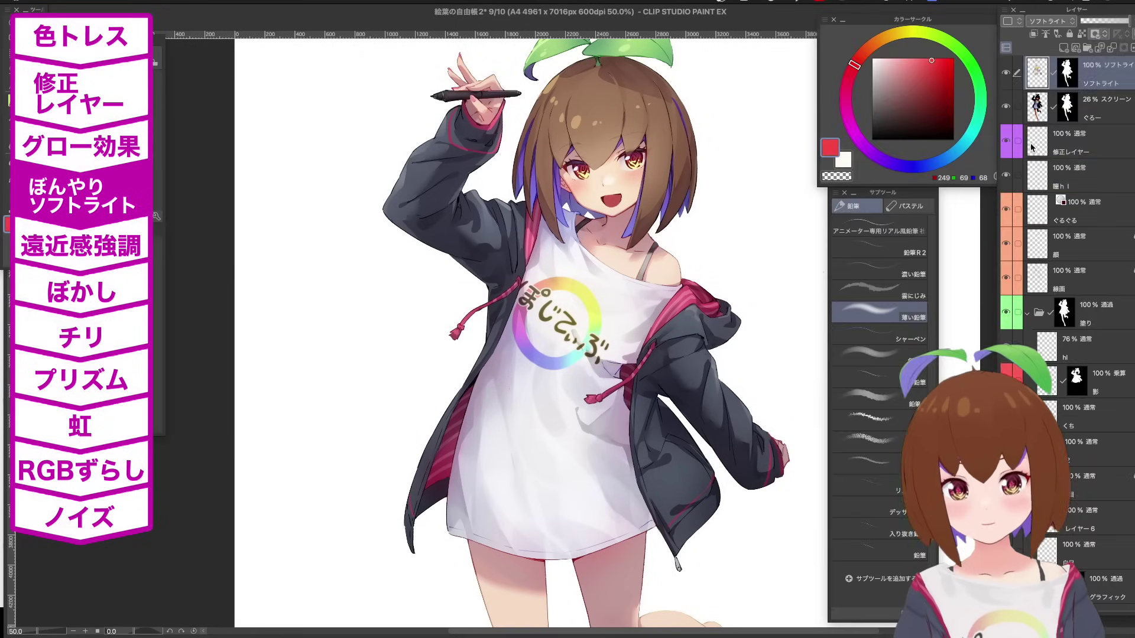
Create a folder masked to the character silhouette above the ソフトライト layer and add a new layer inside it.
{"action": "left_click", "coordinate": [1037, 172]}
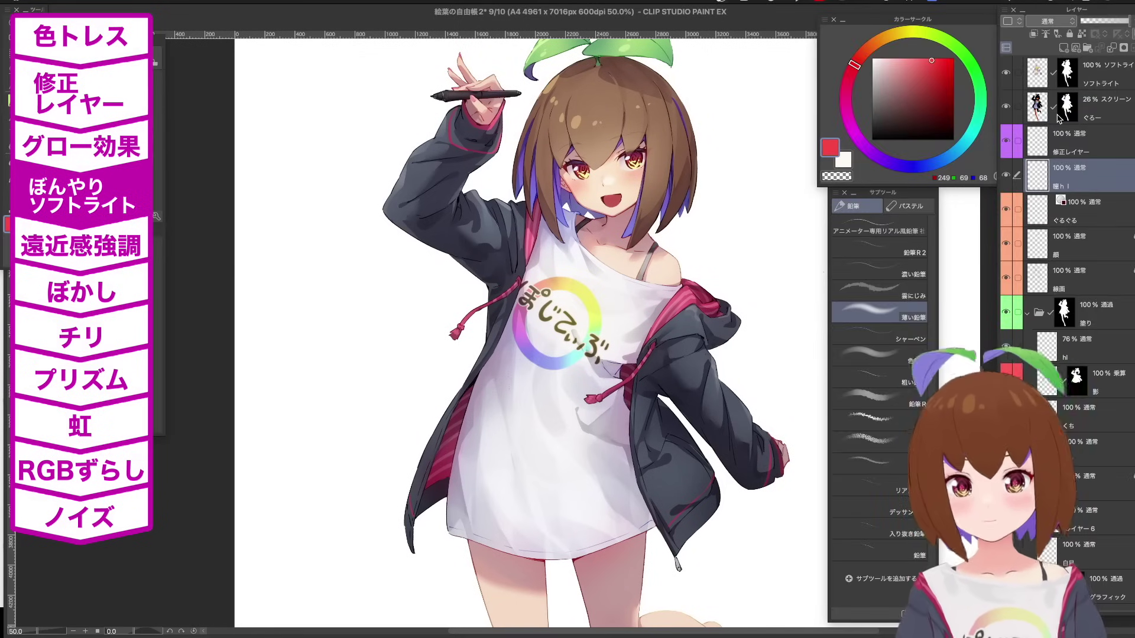
{"action": "left_click", "coordinate": [1111, 70]}
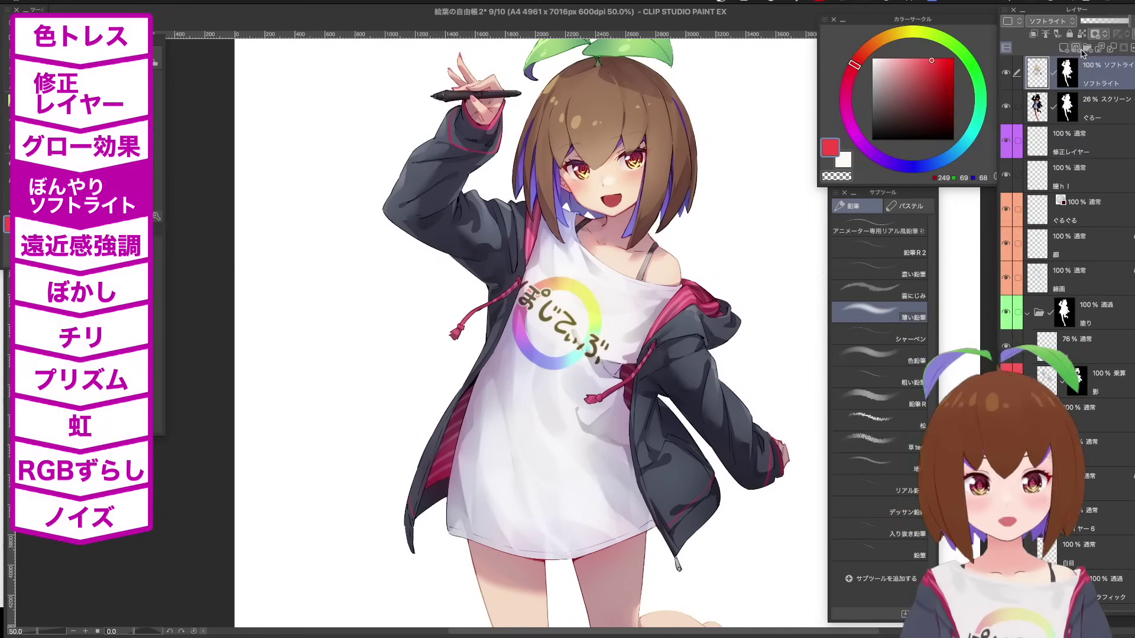
{"action": "key", "text": "ctrl+g"}
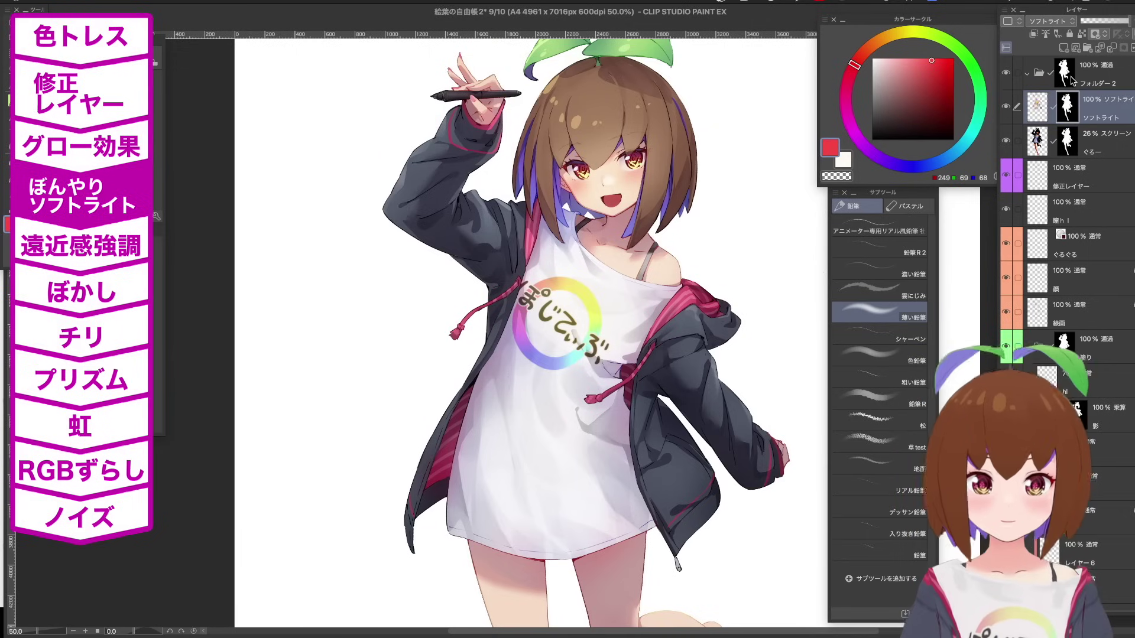
{"action": "left_click", "coordinate": [1092, 70]}
{"action": "left_click", "coordinate": [1062, 48]}
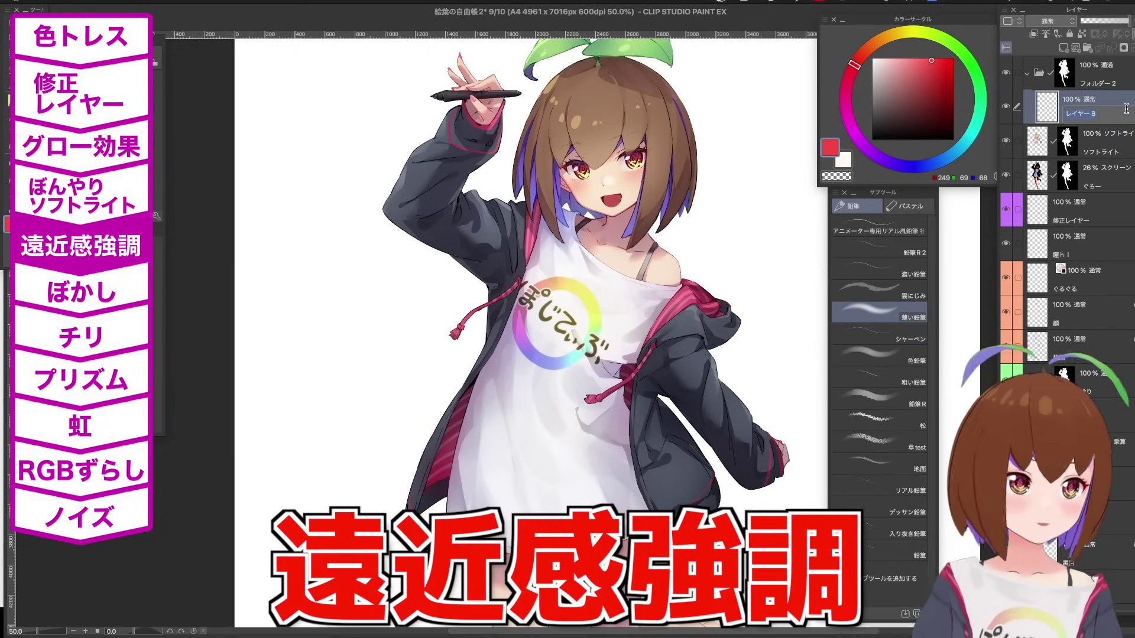
Fade the raised lower leg with a pale grey-violet (219, 215, 224) on the new layer, replacing the darker first stroke.
{"action": "left_click_drag", "start_coordinate": [727, 370], "coordinate": [626, 71]}
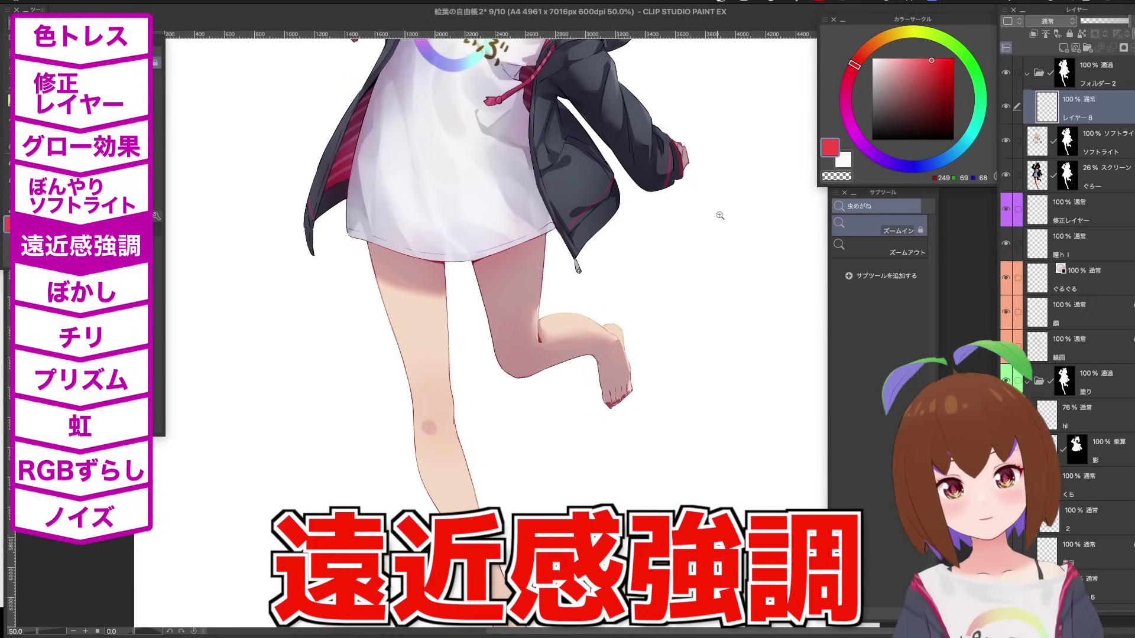
{"action": "mouse_move", "coordinate": [591, 348]}
{"action": "left_mouse_down"}
{"action": "mouse_move", "coordinate": [552, 373]}
{"action": "mouse_move", "coordinate": [628, 408]}
{"action": "left_mouse_up"}
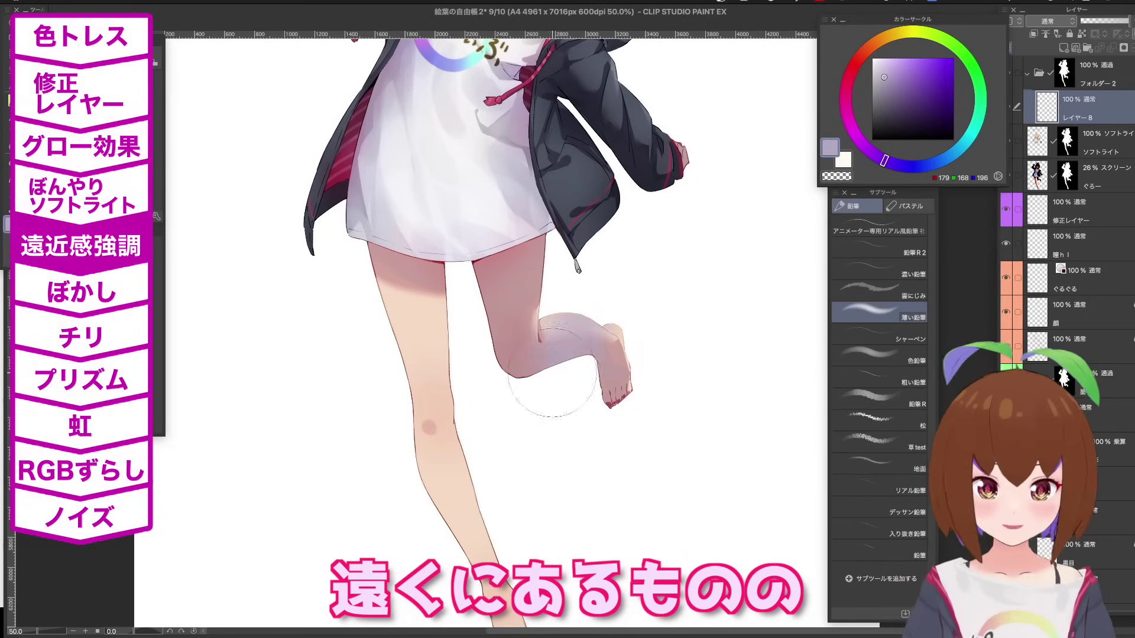
{"action": "key", "text": "super+z"}
{"action": "left_click", "coordinate": [879, 72]}
{"action": "left_click", "coordinate": [141, 133]}
{"action": "left_click", "coordinate": [875, 68]}
{"action": "left_click", "coordinate": [1009, 107]}
{"action": "left_click", "coordinate": [1009, 107]}
{"action": "left_click_drag", "start_coordinate": [702, 371], "coordinate": [736, 203]}
Lasso the jacket panel behind the lowered arm, brush the pale grey-violet into it and clear the selection.
{"action": "left_click_drag", "start_coordinate": [395, 53], "coordinate": [455, 409]}
{"action": "left_click", "coordinate": [455, 410], "text": "super"}
{"action": "left_click_drag", "start_coordinate": [635, 89], "coordinate": [544, 389]}
{"action": "mouse_move", "coordinate": [674, 540]}
{"action": "left_mouse_down"}
{"action": "mouse_move", "coordinate": [616, 274]}
{"action": "mouse_move", "coordinate": [672, 467]}
{"action": "left_mouse_up"}
{"action": "key", "text": "m"}
{"action": "key", "text": "p"}
{"action": "left_click_drag", "start_coordinate": [656, 261], "coordinate": [697, 216]}
{"action": "key", "text": "super+d"}
{"action": "key", "text": "b"}
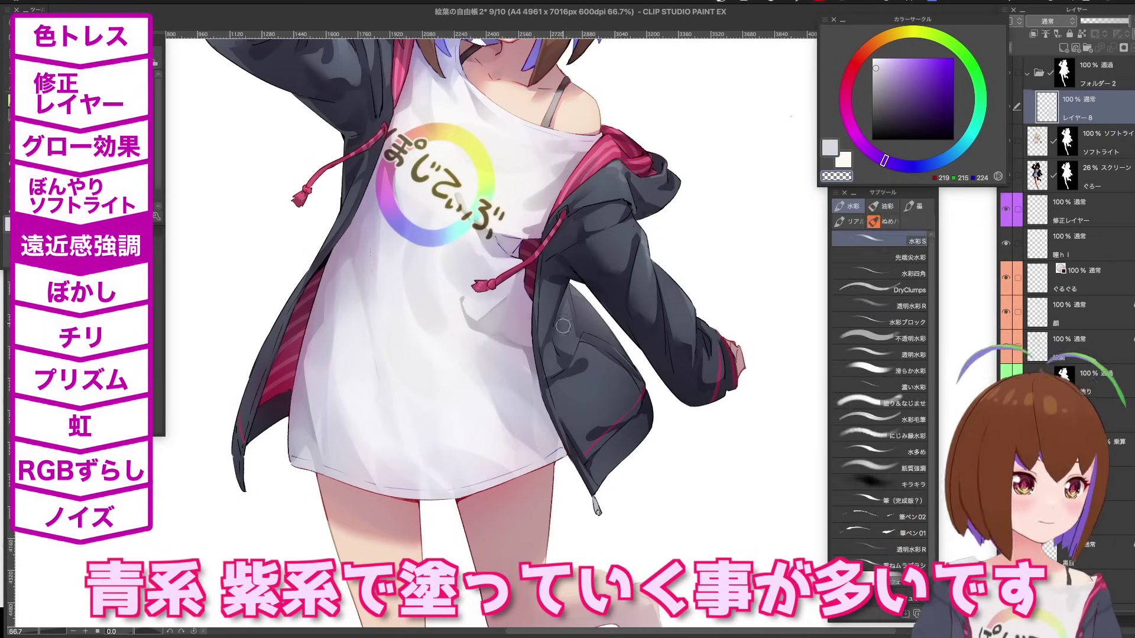
Extend the pale fade on the jacket behind the lowered sleeve and compare it with the layer hidden.
{"action": "key", "text": "p"}
{"action": "left_click_drag", "start_coordinate": [603, 319], "coordinate": [630, 319]}
{"action": "left_click", "coordinate": [1009, 109]}
{"action": "left_click", "coordinate": [1008, 109]}
Lasso the upper sleeve just below the hood, brush the pale grey-violet inside it and deselect.
{"action": "left_click_drag", "start_coordinate": [656, 236], "coordinate": [605, 284]}
{"action": "key", "text": "m"}
{"action": "mouse_move", "coordinate": [608, 233]}
{"action": "left_mouse_down"}
{"action": "mouse_move", "coordinate": [628, 275]}
{"action": "mouse_move", "coordinate": [665, 237]}
{"action": "left_mouse_up"}
{"action": "key", "text": "p"}
{"action": "left_click", "coordinate": [514, 248], "text": "alt"}
{"action": "key", "text": "c"}
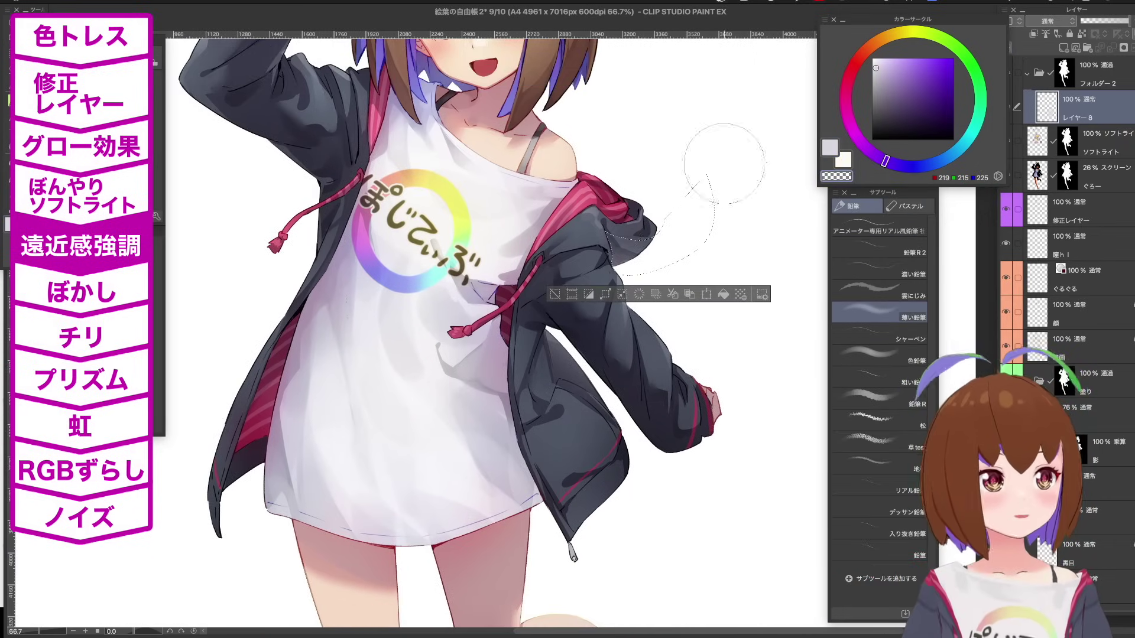
{"action": "key", "text": "super+d"}
Lasso the jacket side beneath the raised arm and fade it with the pale grey-violet (219, 215, 225).
{"action": "key", "text": "h"}
{"action": "left_click", "coordinate": [775, 271], "text": "alt"}
{"action": "key", "text": "h"}
{"action": "left_click", "coordinate": [634, 232]}
{"action": "left_click", "coordinate": [507, 227]}
{"action": "key", "text": "m"}
{"action": "mouse_move", "coordinate": [387, 162]}
{"action": "left_mouse_down"}
{"action": "mouse_move", "coordinate": [529, 223]}
{"action": "mouse_move", "coordinate": [310, 241]}
{"action": "left_mouse_up"}
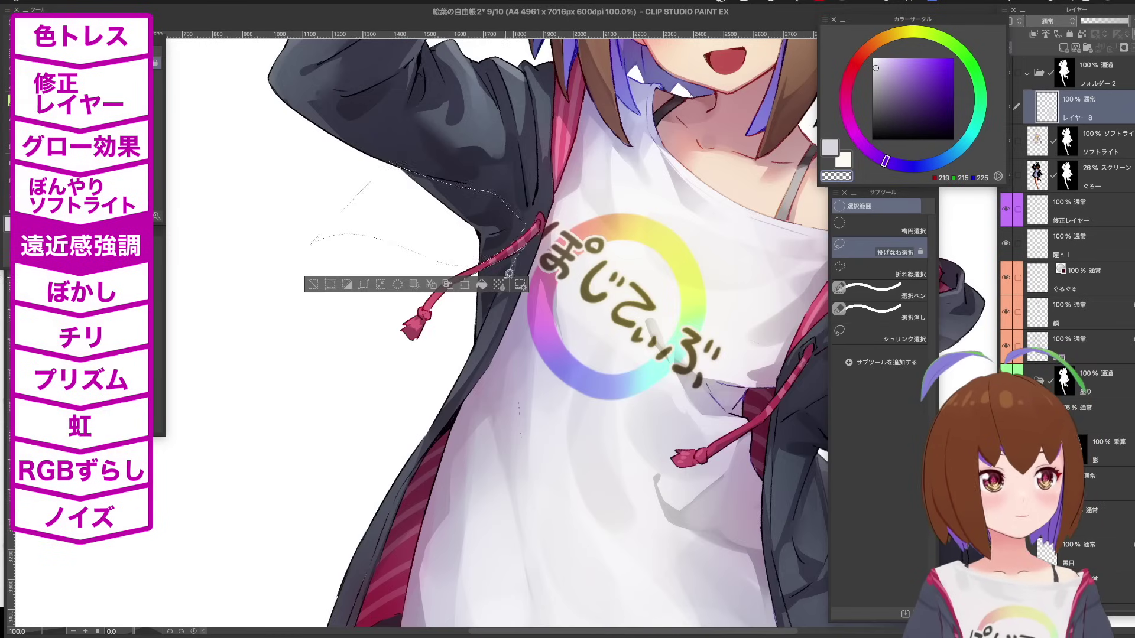
{"action": "left_click_drag", "start_coordinate": [479, 265], "coordinate": [420, 398]}
{"action": "key", "text": "p"}
{"action": "key", "text": "c"}
{"action": "left_click_drag", "start_coordinate": [467, 284], "coordinate": [425, 284]}
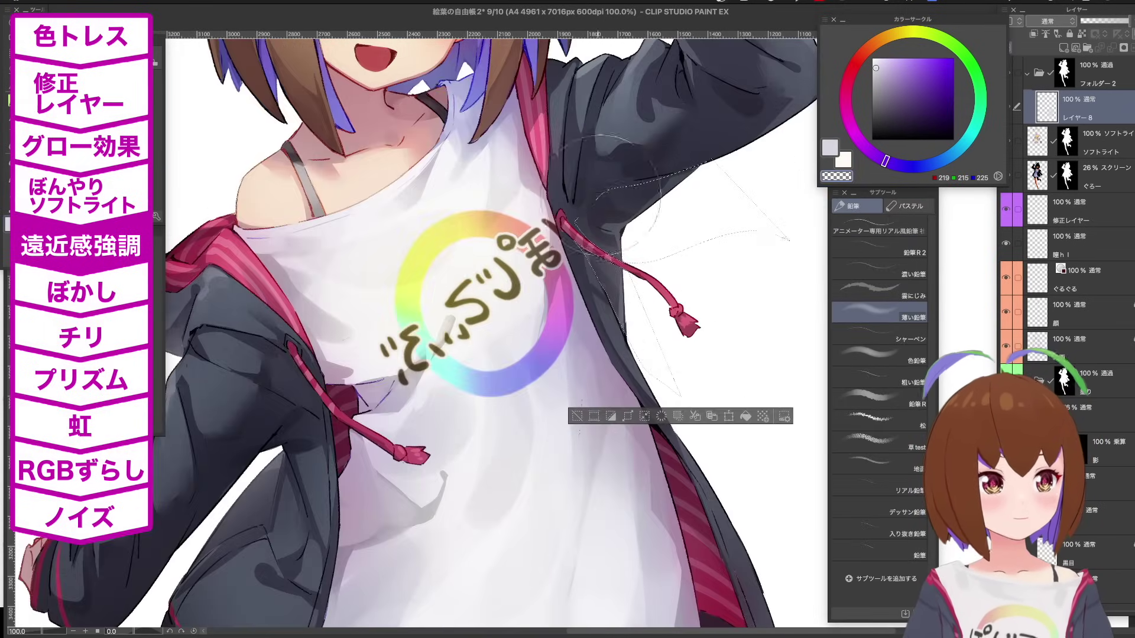
Lasso and fade the jacket's hanging hem and the lowered forearm with the same pale colour.
{"action": "scroll", "coordinate": [770, 376], "scroll_direction": "down", "scroll_amount": 2}
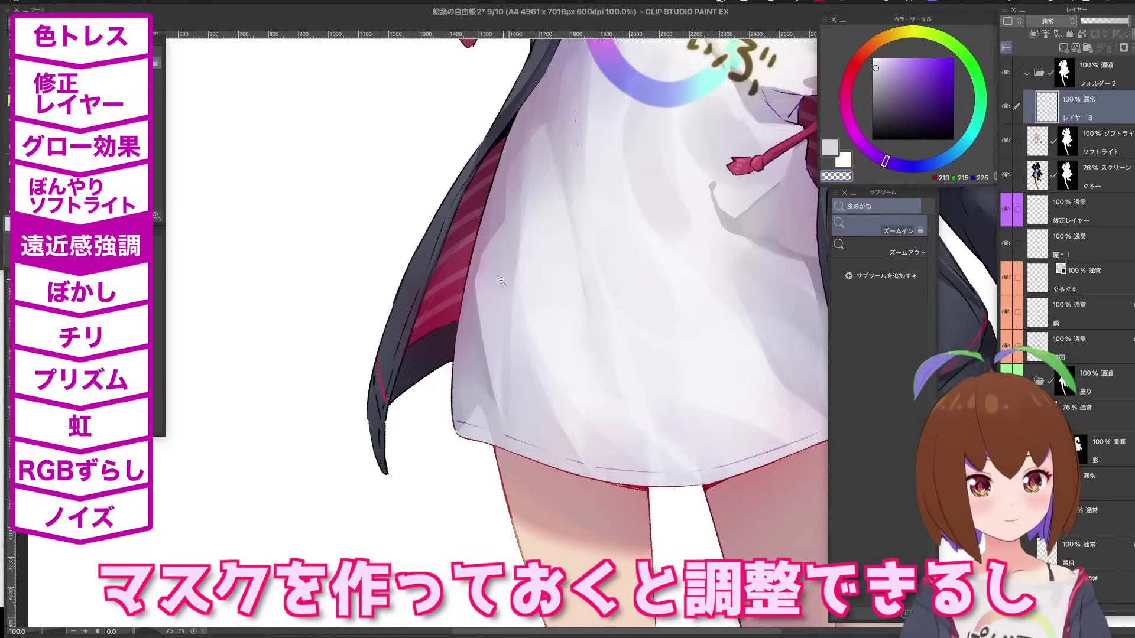
{"action": "key", "text": "m"}
{"action": "left_click_drag", "start_coordinate": [386, 414], "coordinate": [483, 230]}
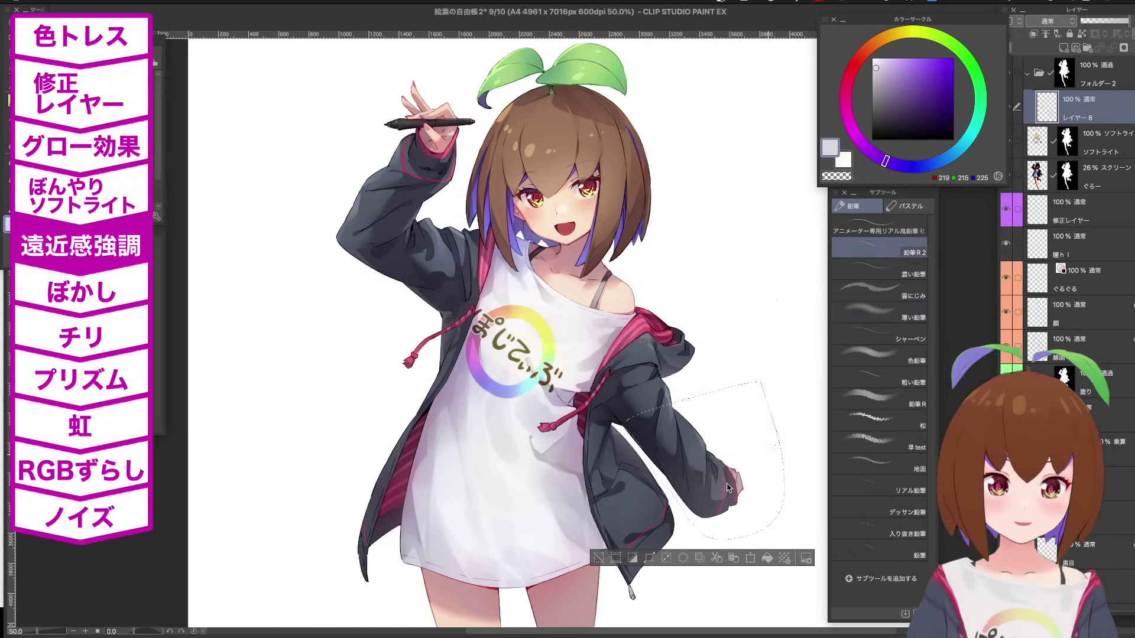
{"action": "left_click_drag", "start_coordinate": [646, 404], "coordinate": [720, 303]}
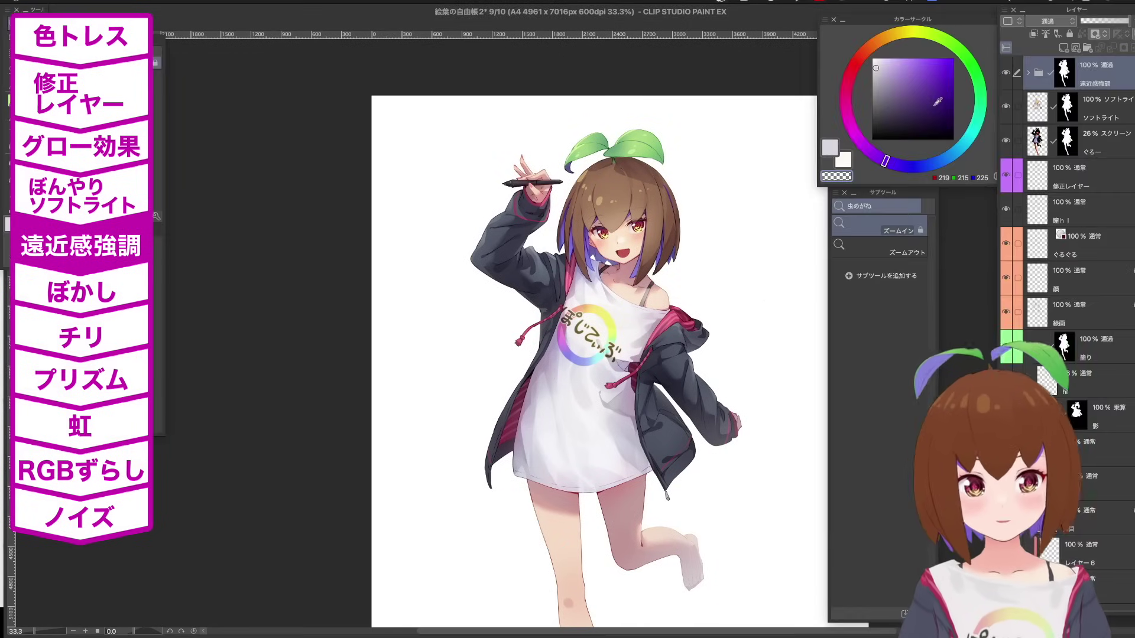
Convert all the character layers into one raster layer named 遠近感強調 2, keeping the original layers.
{"action": "right_click", "coordinate": [1104, 72]}
{"action": "left_click", "coordinate": [1064, 288]}
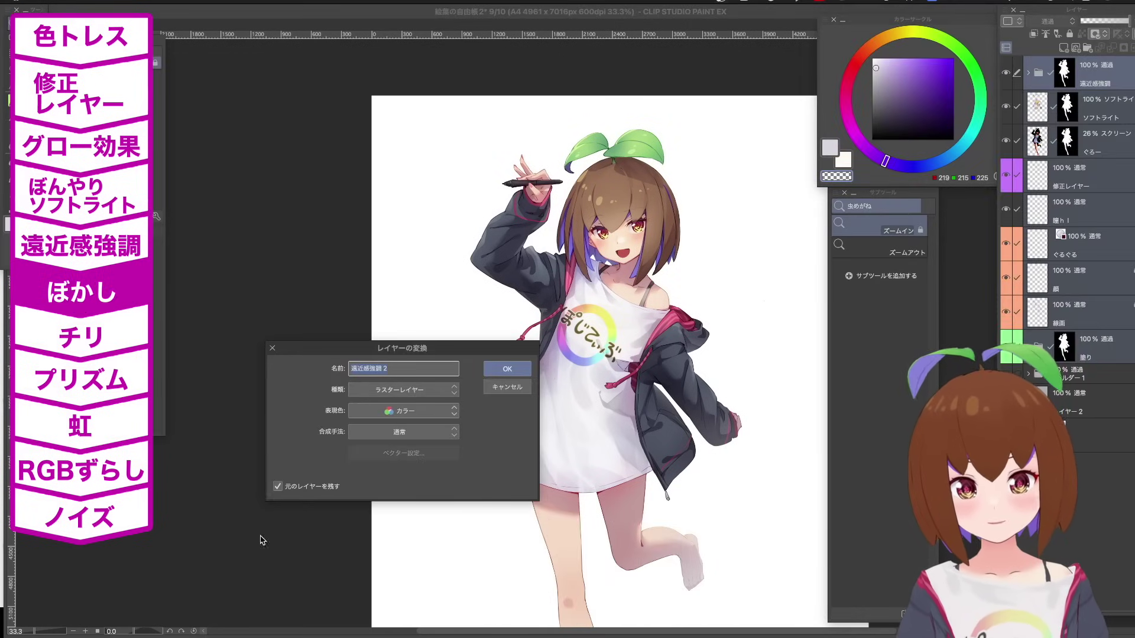
{"action": "left_click", "coordinate": [506, 371]}
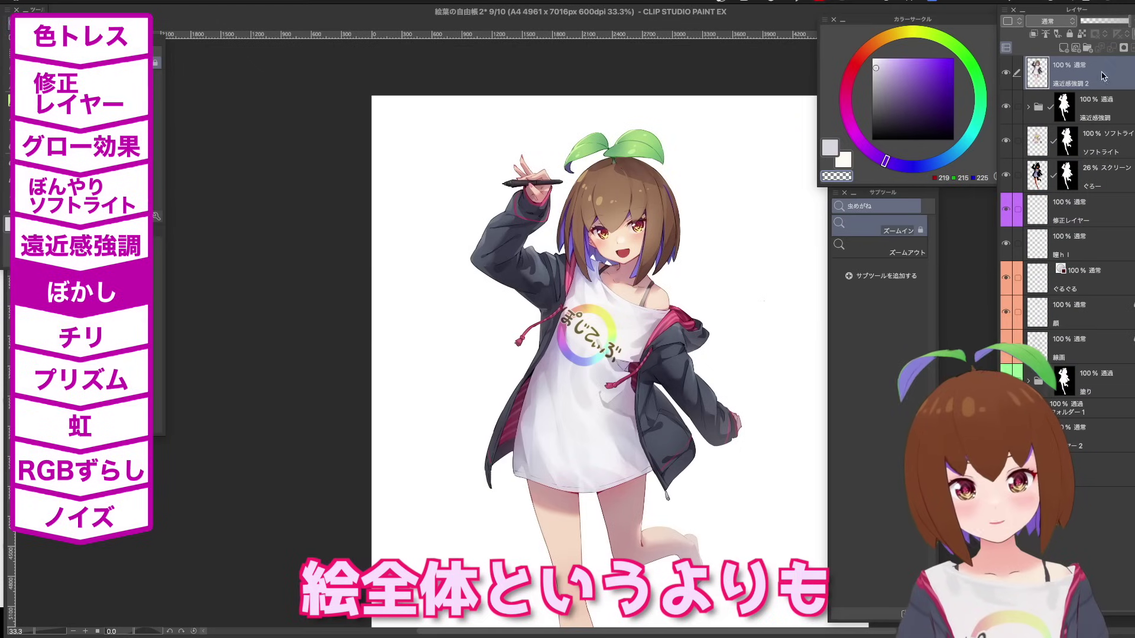
Group the original layers into a folder named all, hide and collapse it, and select the 遠近感強調 2 layer.
{"action": "left_click", "coordinate": [1099, 110]}
{"action": "left_click", "coordinate": [1097, 383], "text": "shift"}
{"action": "key", "text": "super+g"}
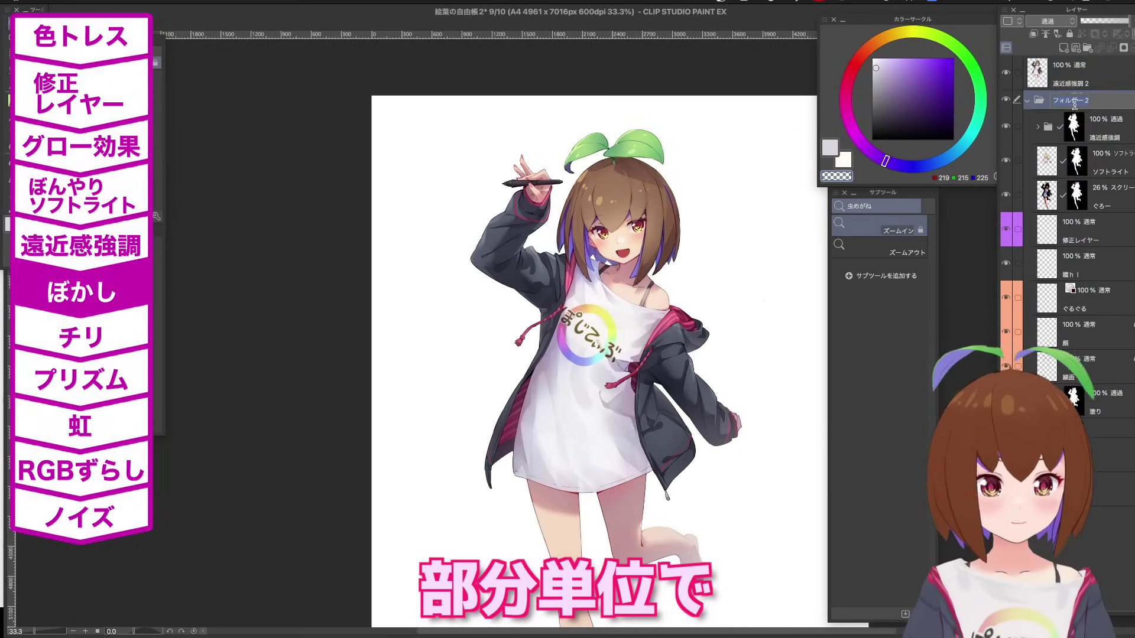
{"action": "double_click", "coordinate": [1093, 103]}
{"action": "type", "text": "all"}
{"action": "left_click", "coordinate": [1094, 74]}
{"action": "left_click", "coordinate": [1095, 102]}
{"action": "left_click", "coordinate": [1007, 100]}
{"action": "left_click", "coordinate": [1027, 100]}
{"action": "left_click", "coordinate": [1104, 64]}
{"action": "key", "text": "k"}
{"action": "left_click_drag", "start_coordinate": [560, 405], "coordinate": [508, 447]}
{"action": "key", "text": "super+z"}
Lasso the gap between the hair locks beside the neck, soften the inner hair with the ぼかし tool and deselect.
{"action": "key", "text": "super+space"}
{"action": "double_click", "coordinate": [670, 267]}
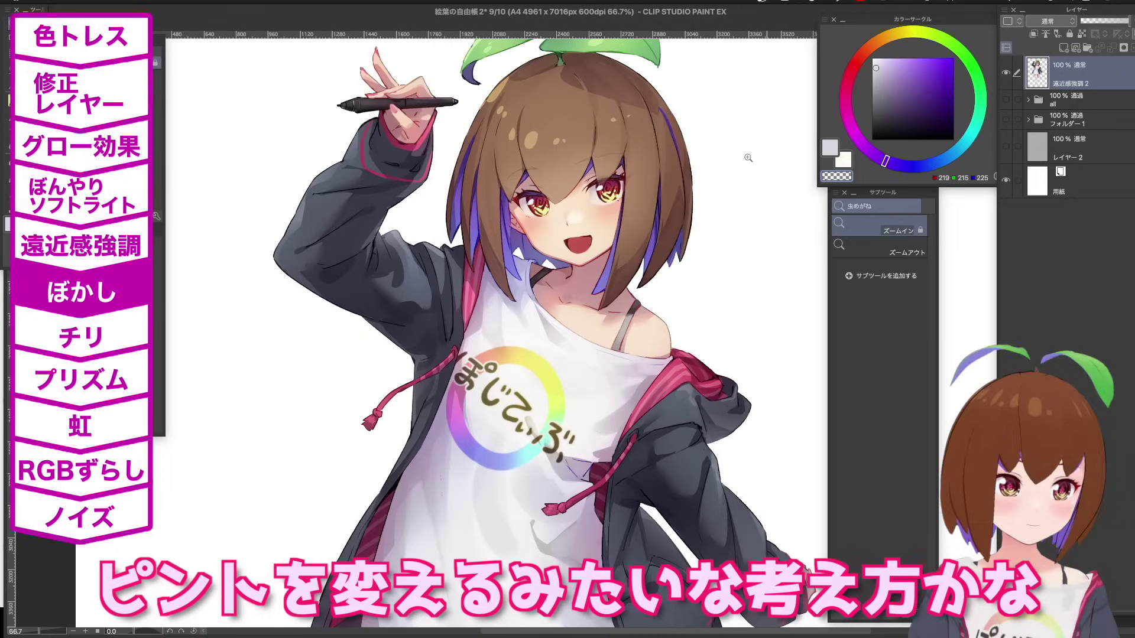
{"action": "triple_click", "coordinate": [525, 242]}
{"action": "left_click_drag", "start_coordinate": [650, 237], "coordinate": [355, 216]}
{"action": "key", "text": "m"}
{"action": "left_click_drag", "start_coordinate": [581, 317], "coordinate": [582, 278]}
{"action": "key", "text": "j"}
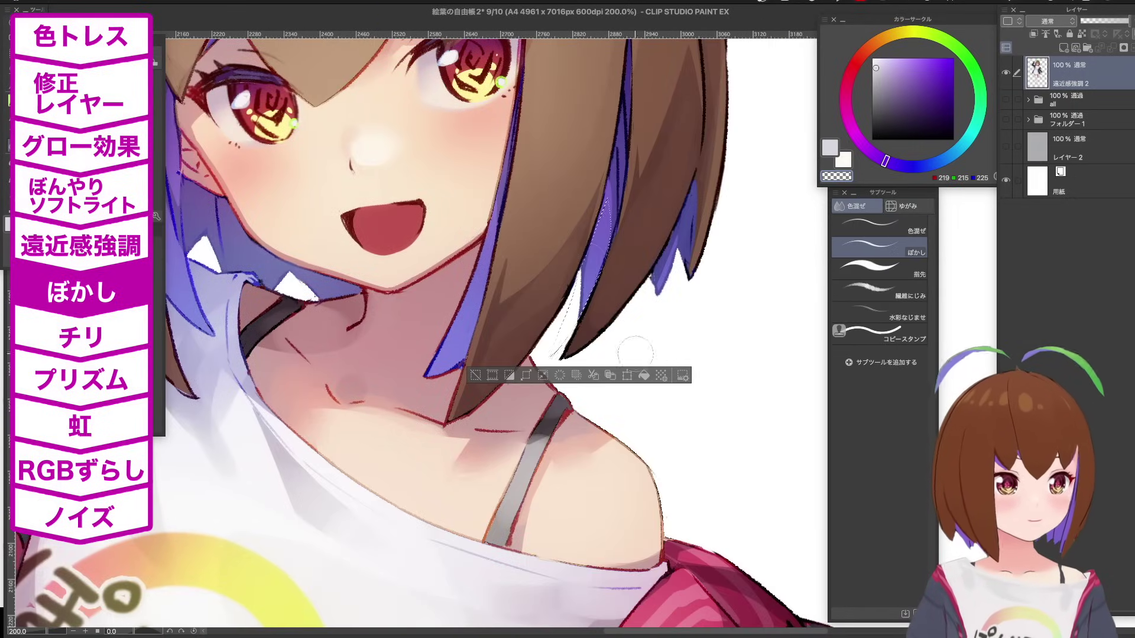
{"action": "key", "text": "super+d"}
Blur the purple inner hair tips and the back hair around the neck, and undo the last two strokes.
{"action": "left_click_drag", "start_coordinate": [675, 259], "coordinate": [658, 290]}
{"action": "left_click_drag", "start_coordinate": [331, 287], "coordinate": [591, 295]}
{"action": "left_click_drag", "start_coordinate": [553, 287], "coordinate": [601, 298]}
{"action": "scroll", "coordinate": [628, 314], "scroll_direction": "up", "scroll_amount": 6}
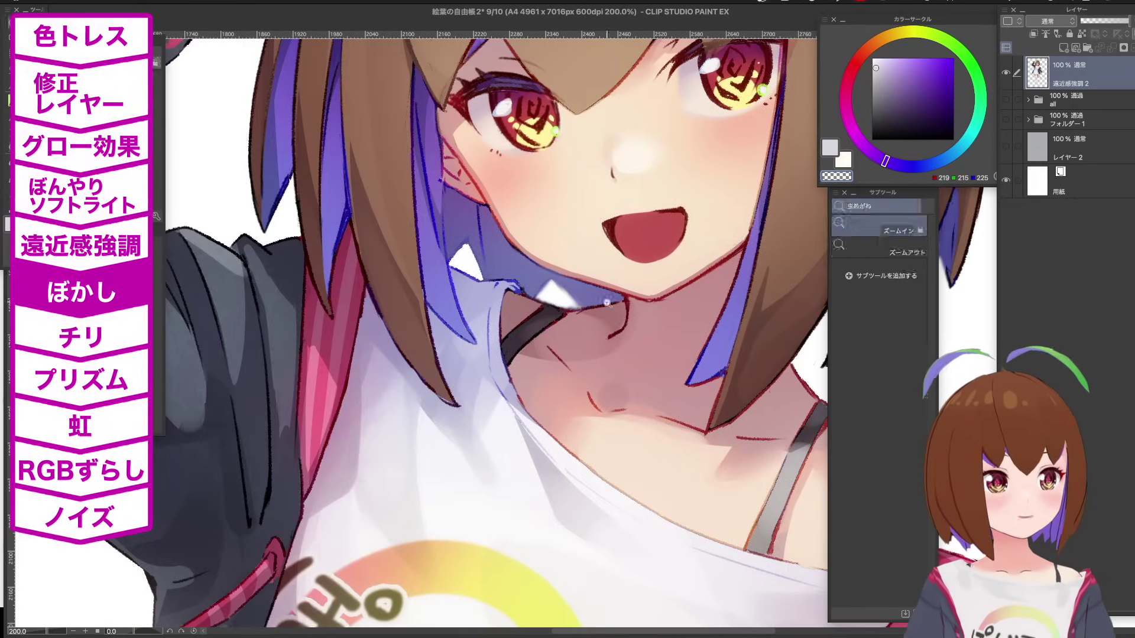
{"action": "scroll", "coordinate": [579, 393], "scroll_direction": "down", "scroll_amount": 6}
{"action": "key", "text": "super+z"}
{"action": "key", "text": "super+z"}
Sample a muted blue-violet (114, 112, 174) and blur the back hair beside the neck with the ぼかし tool.
{"action": "key", "text": "b"}
{"action": "left_click", "coordinate": [548, 371], "text": "alt"}
{"action": "key", "text": "j"}
{"action": "left_click_drag", "start_coordinate": [424, 347], "coordinate": [455, 361]}
{"action": "mouse_move", "coordinate": [379, 331]}
{"action": "left_mouse_down"}
{"action": "mouse_move", "coordinate": [473, 397]}
{"action": "mouse_move", "coordinate": [332, 389]}
{"action": "left_mouse_up"}
Lasso further areas around the neck and inner hair and blur each one with the ぼかし tool.
{"action": "key", "text": "m"}
{"action": "key", "text": "j"}
{"action": "left_click_drag", "start_coordinate": [679, 384], "coordinate": [416, 316]}
{"action": "key", "text": "m"}
{"action": "mouse_move", "coordinate": [691, 320]}
{"action": "left_mouse_down"}
{"action": "mouse_move", "coordinate": [655, 414]}
{"action": "mouse_move", "coordinate": [691, 324]}
{"action": "left_mouse_up"}
{"action": "key", "text": "j"}
{"action": "mouse_move", "coordinate": [712, 480]}
{"action": "left_mouse_down"}
{"action": "mouse_move", "coordinate": [643, 481]}
{"action": "mouse_move", "coordinate": [680, 383]}
{"action": "left_mouse_up"}
Lasso the neck and shoulder behind the front hair lock, blur inside the selection and deselect.
{"action": "key", "text": "m"}
{"action": "left_click_drag", "start_coordinate": [601, 343], "coordinate": [647, 265]}
{"action": "key", "text": "j"}
{"action": "key", "text": "m"}
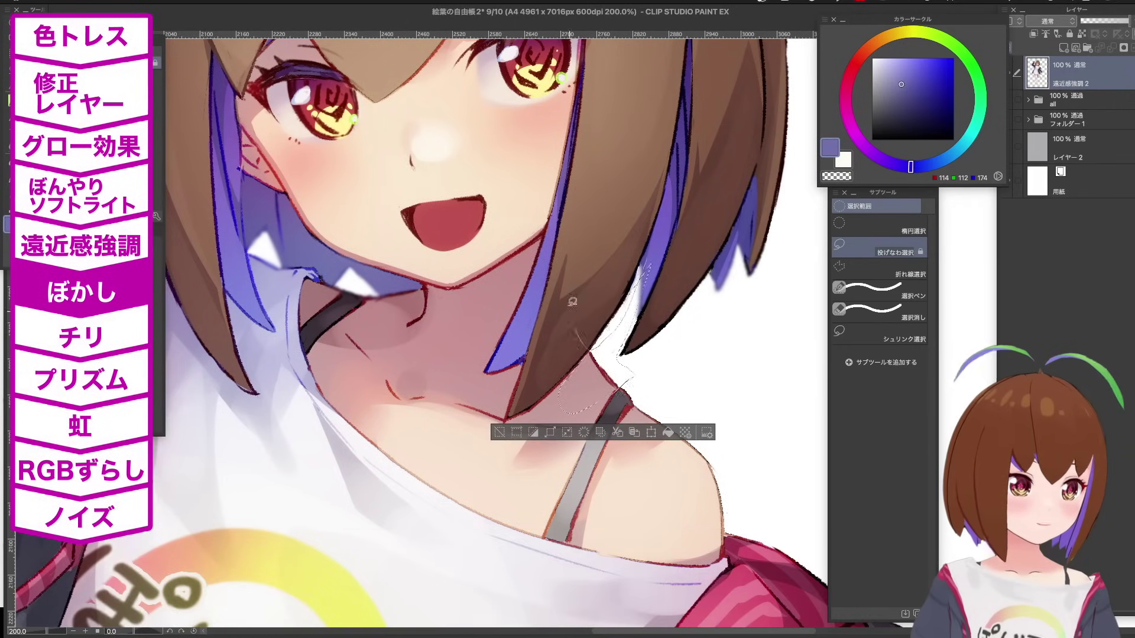
{"action": "key", "text": "j"}
{"action": "left_click_drag", "start_coordinate": [596, 346], "coordinate": [612, 324]}
{"action": "key", "text": "super+d"}
Lasso the jacket hood behind the shoulder and blur its outer edge with the ぼかし tool.
{"action": "key", "text": "super+minus"}
{"action": "key", "text": "super+minus"}
{"action": "left_click_drag", "start_coordinate": [618, 412], "coordinate": [557, 262]}
{"action": "key", "text": "m"}
{"action": "left_click_drag", "start_coordinate": [644, 220], "coordinate": [557, 271]}
{"action": "key", "text": "j"}
{"action": "left_click_drag", "start_coordinate": [576, 290], "coordinate": [656, 349]}
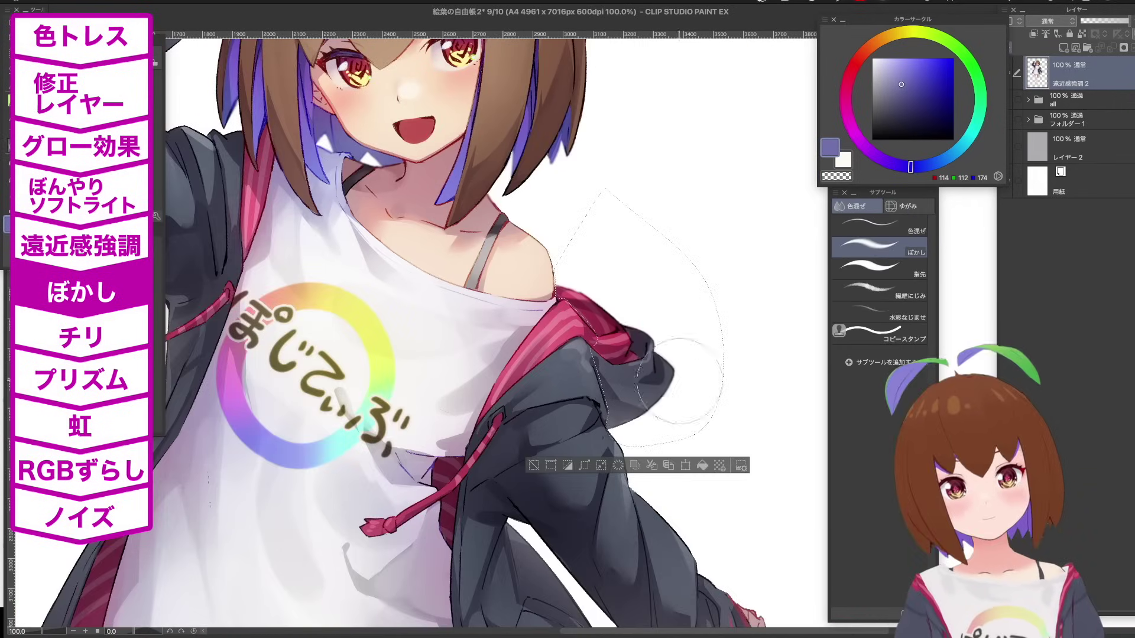
Lasso and blur more outer areas with the ぼかし tool, including the side hair tips and the jacket's inner panel under the arm.
{"action": "left_click_drag", "start_coordinate": [379, 248], "coordinate": [598, 304]}
{"action": "key", "text": "super+plus"}
{"action": "key", "text": "m"}
{"action": "left_click_drag", "start_coordinate": [453, 318], "coordinate": [427, 329]}
{"action": "key", "text": "j"}
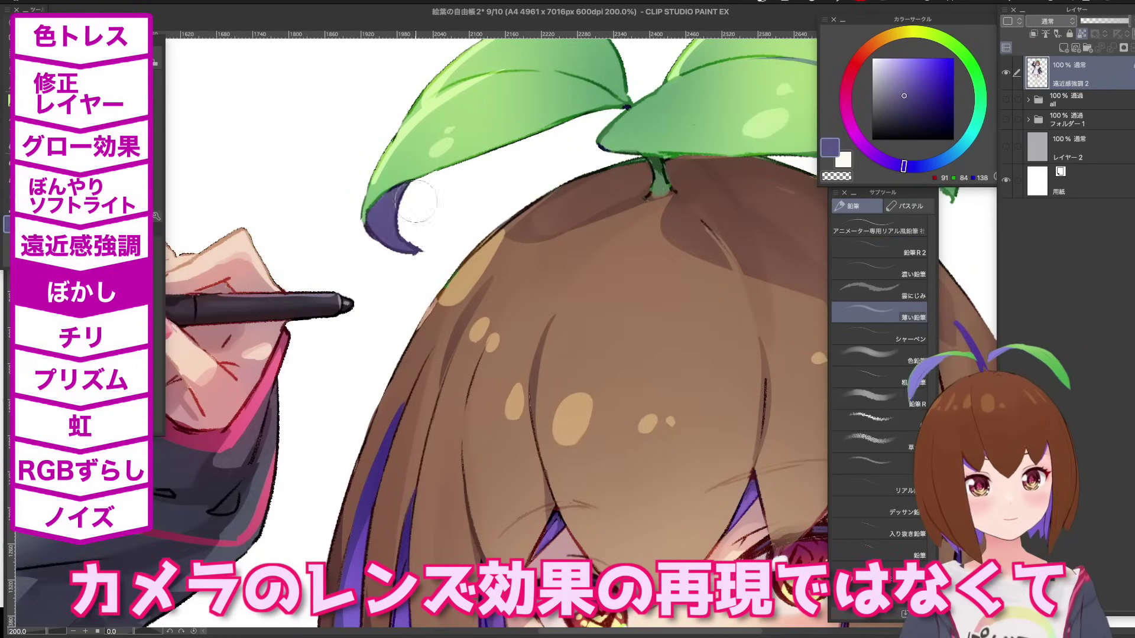
{"action": "key", "text": "b"}
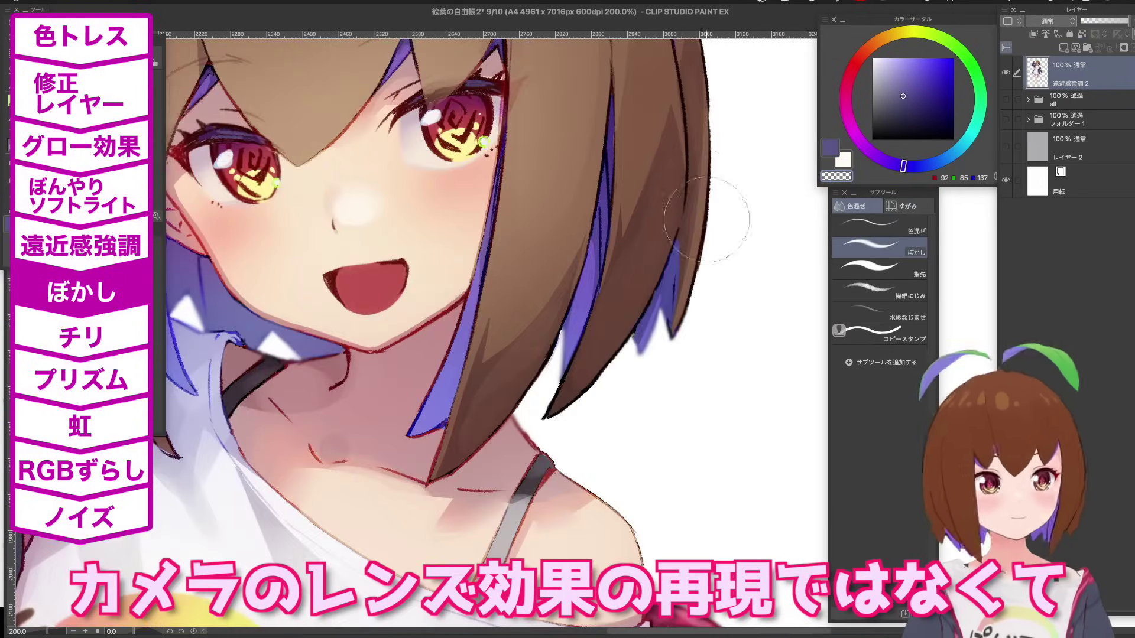
{"action": "key", "text": "p"}
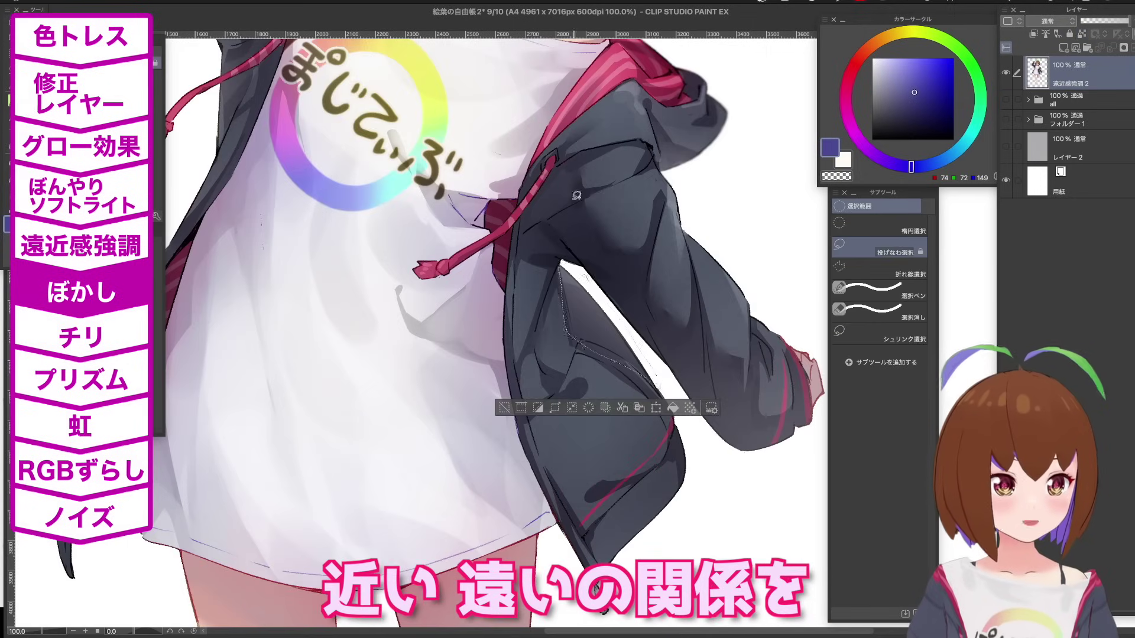
{"action": "key", "text": "j"}
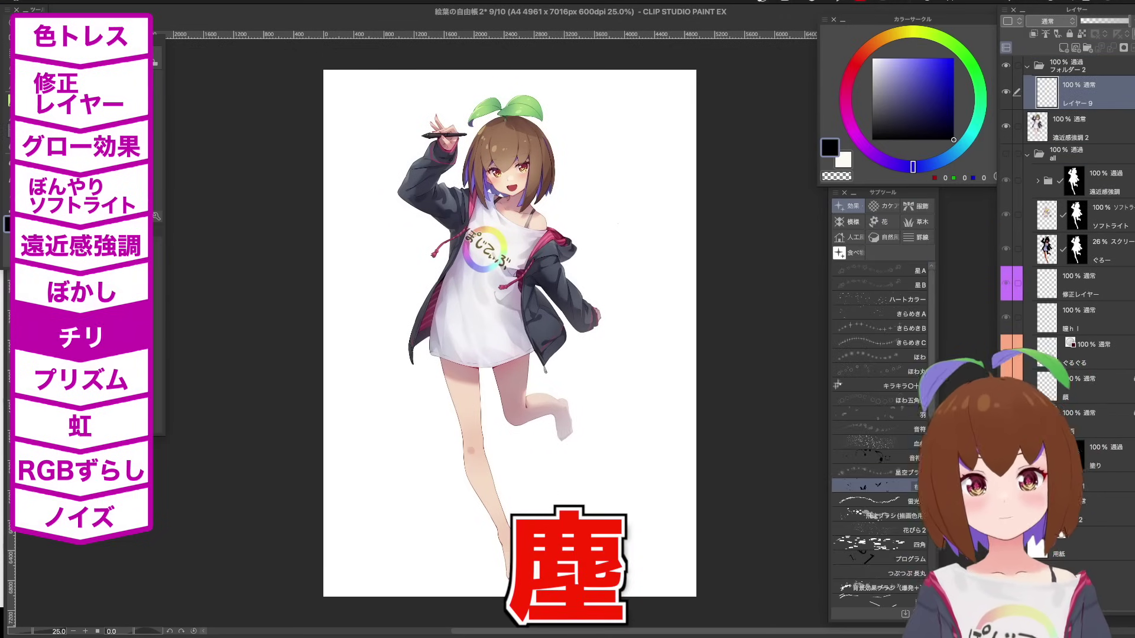
{"action": "mouse_move", "coordinate": [654, 147]}
{"action": "left_mouse_down"}
{"action": "mouse_move", "coordinate": [651, 215]}
{"action": "mouse_move", "coordinate": [373, 482]}
{"action": "mouse_move", "coordinate": [529, 412]}
{"action": "left_mouse_up"}
{"action": "key", "text": "super+z"}
{"action": "key", "text": "super+z"}
Scatter black dust particles around the figure on レイヤー 9 with the ちり brush, at the upper right, lower left and beside the jacket.
{"action": "mouse_move", "coordinate": [648, 150]}
{"action": "left_mouse_down"}
{"action": "mouse_move", "coordinate": [635, 178]}
{"action": "mouse_move", "coordinate": [671, 190]}
{"action": "left_mouse_up"}
{"action": "left_click_drag", "start_coordinate": [417, 458], "coordinate": [498, 471]}
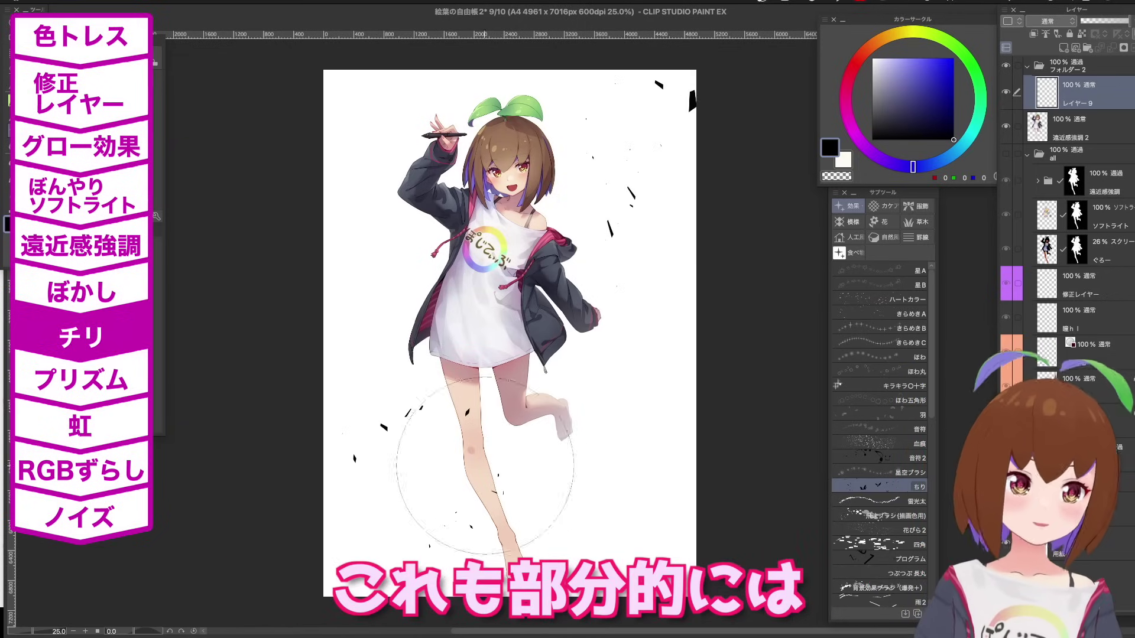
{"action": "key", "text": "super+z"}
{"action": "left_click_drag", "start_coordinate": [423, 487], "coordinate": [366, 444]}
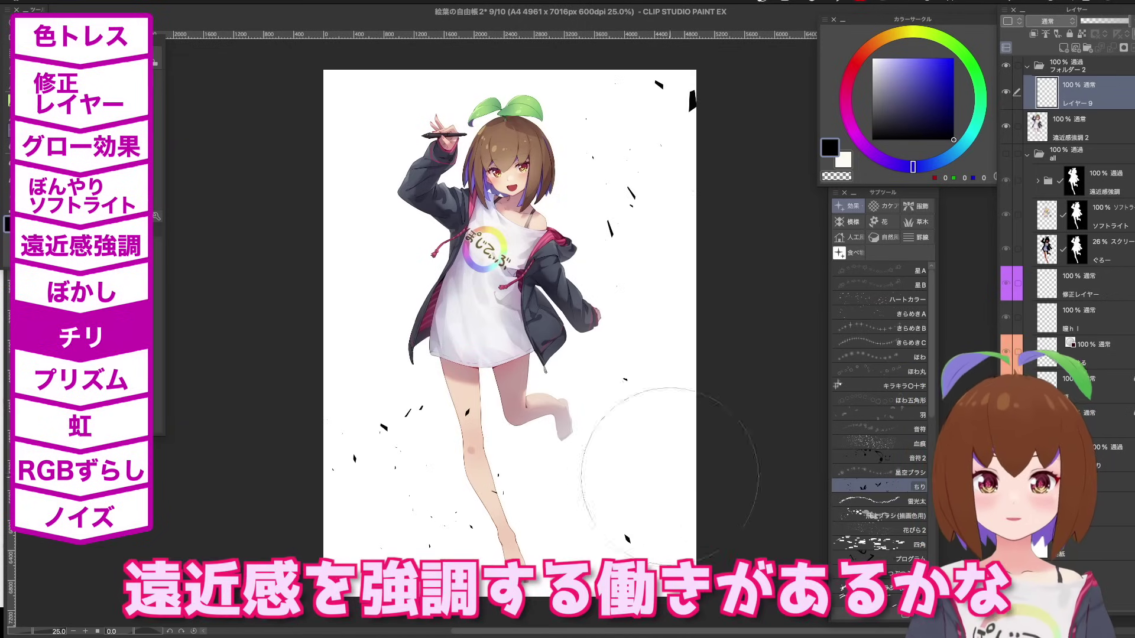
{"action": "key", "text": "super+z"}
{"action": "left_click_drag", "start_coordinate": [381, 368], "coordinate": [378, 261]}
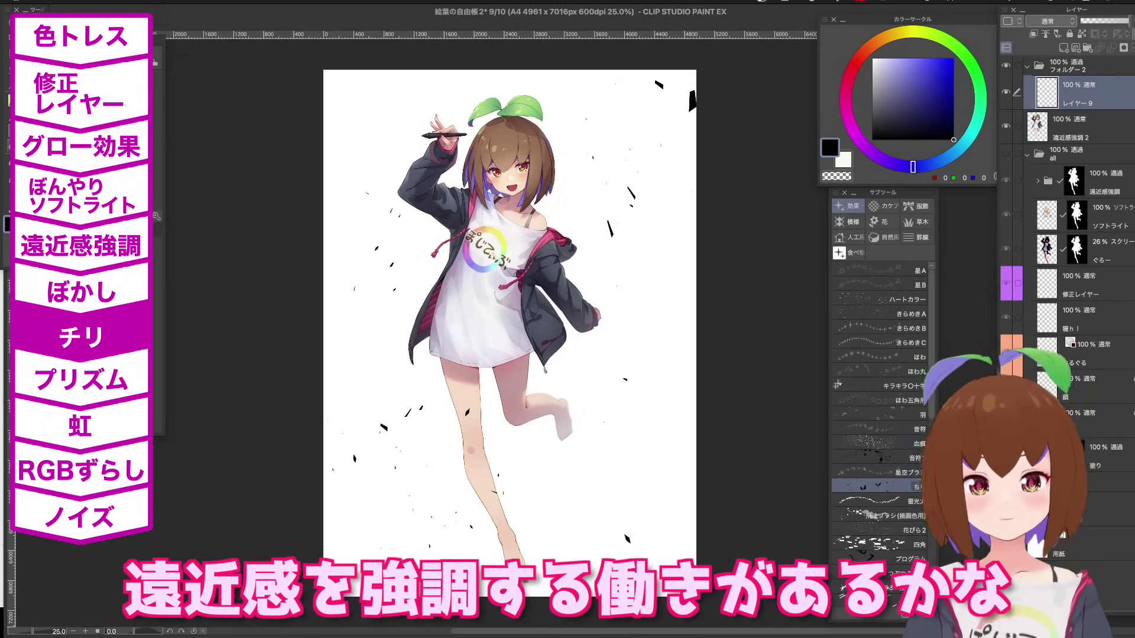
Duplicate the dust layer レイヤー 9 and recolour the upper copy's particles white.
{"action": "key", "text": "j"}
{"action": "key", "text": "super+c"}
{"action": "key", "text": "super+v"}
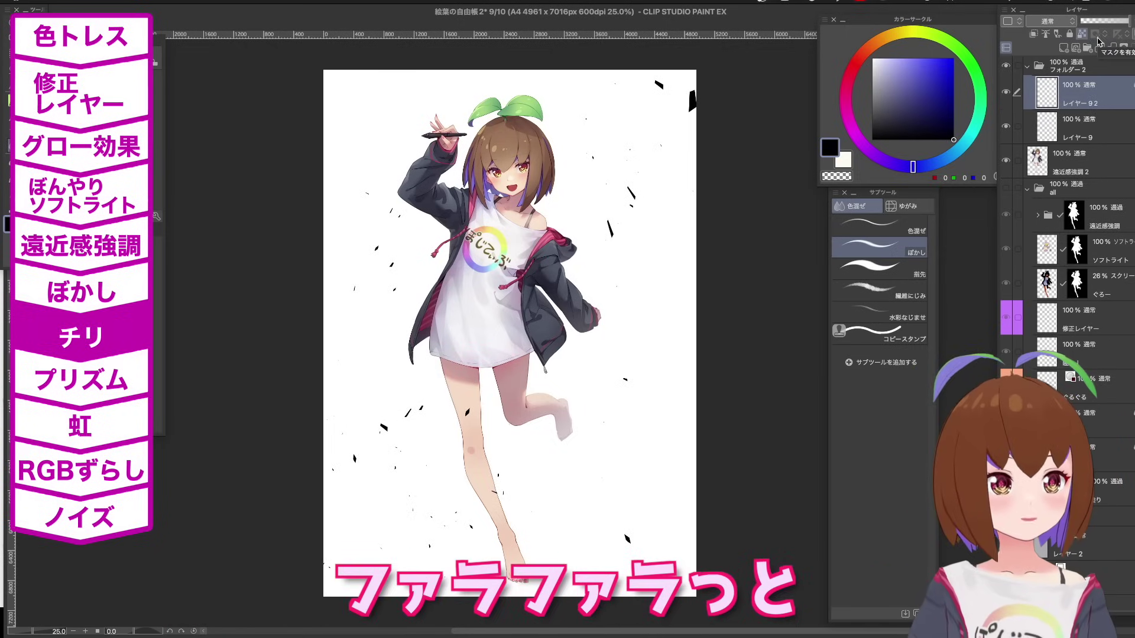
{"action": "left_click", "coordinate": [872, 58]}
Fill the particles on レイヤー 9 beneath the white copy with black and apply ガウスぼかし with a blur range of 6.00.
{"action": "left_click", "coordinate": [1090, 121]}
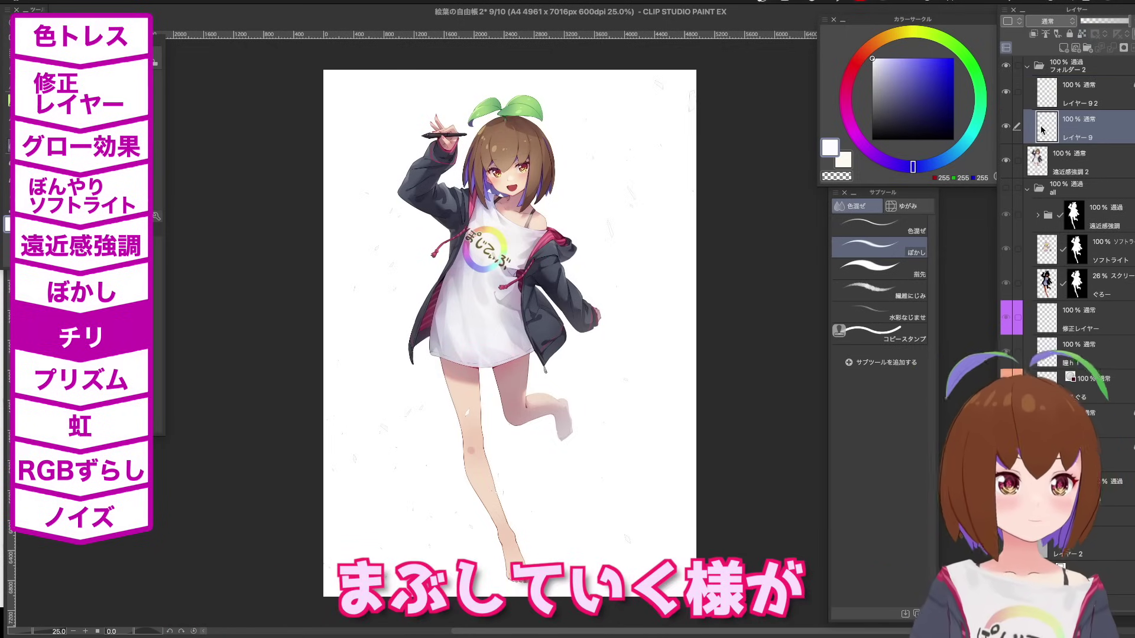
{"action": "left_click", "coordinate": [873, 140]}
{"action": "key", "text": "alt+BackSpace"}
{"action": "right_click", "coordinate": [1087, 128]}
{"action": "left_click", "coordinate": [1068, 333]}
{"action": "left_click", "coordinate": [1006, 92]}
{"action": "left_click", "coordinate": [429, 3]}
{"action": "mouse_move", "coordinate": [440, 53]}
{"action": "left_click", "coordinate": [531, 53]}
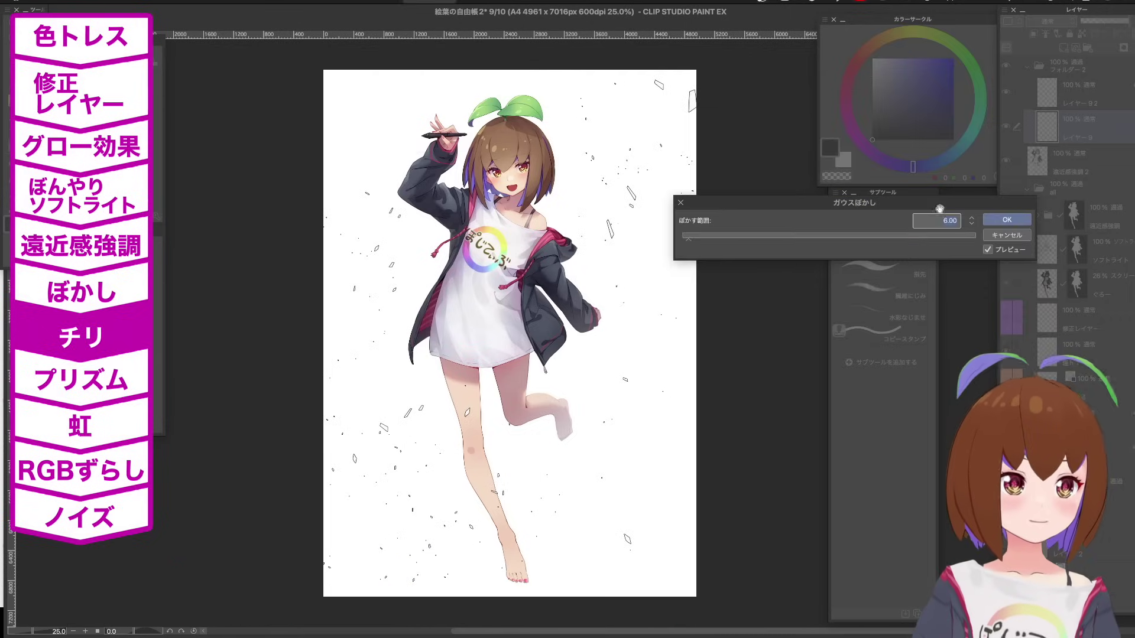
{"action": "left_click", "coordinate": [1016, 220]}
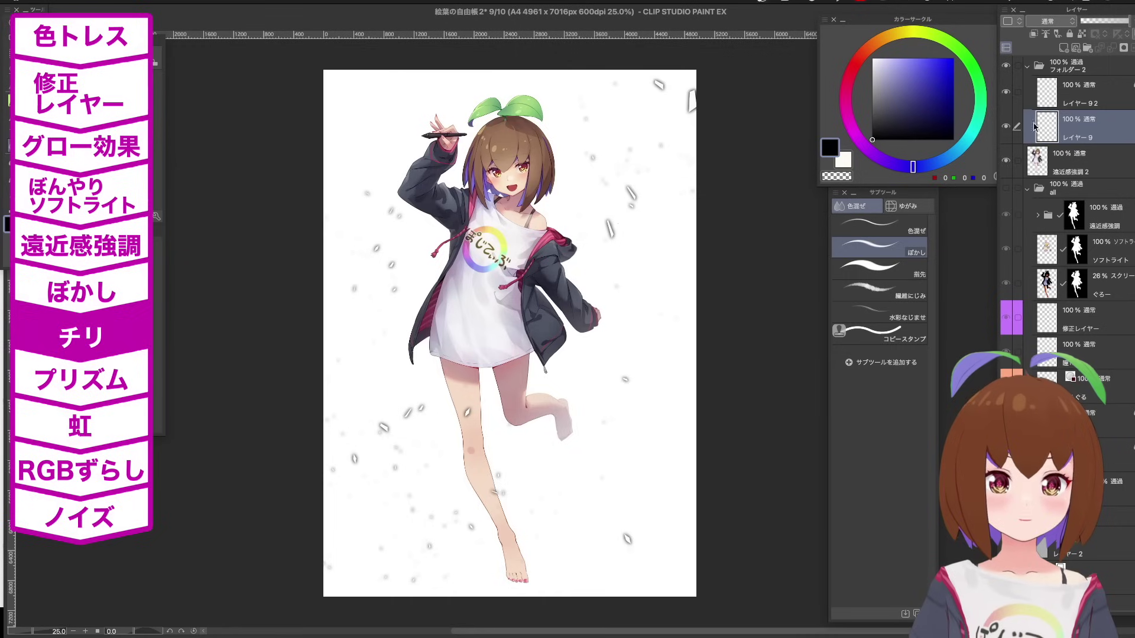
Lock the transparent pixels of レイヤー 9 and tint the upper-right particles green (59, 213, 0) with the 薄い鉛筆 brush.
{"action": "left_click", "coordinate": [960, 51]}
{"action": "left_click", "coordinate": [954, 72]}
{"action": "left_click", "coordinate": [1082, 34]}
{"action": "key", "text": "p"}
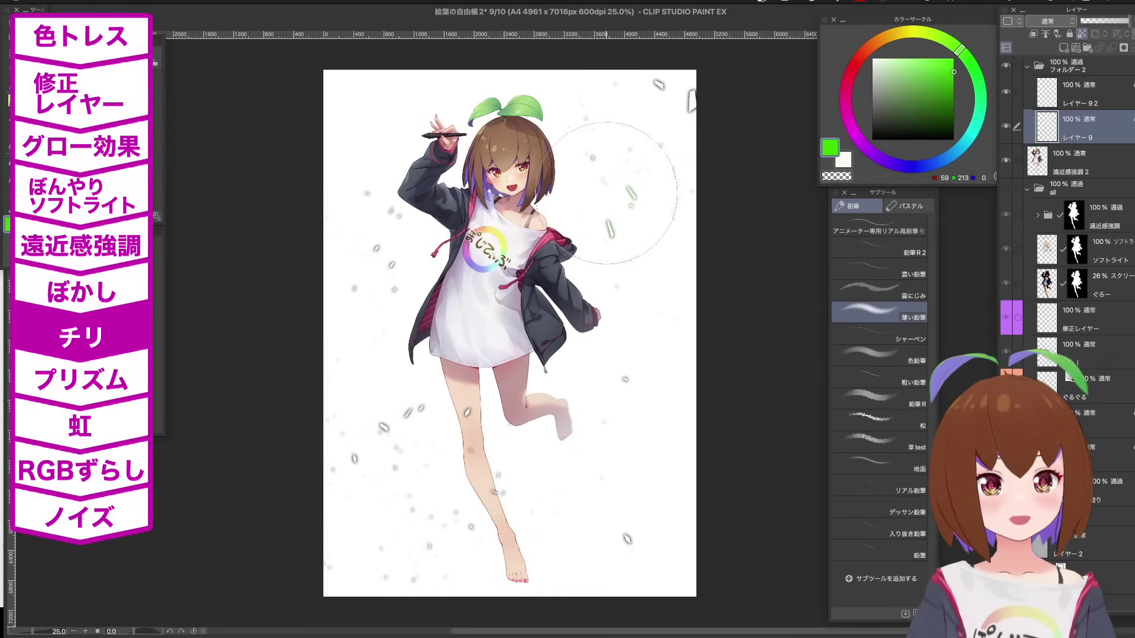
{"action": "left_click_drag", "start_coordinate": [654, 187], "coordinate": [680, 107]}
Tint the remaining particles with yellow, red-pink (255, 65, 90) and purple (232, 122, 255), each colour in a different area.
{"action": "left_click", "coordinate": [897, 34]}
{"action": "left_click", "coordinate": [939, 59]}
{"action": "left_click_drag", "start_coordinate": [620, 201], "coordinate": [626, 236]}
{"action": "left_click_drag", "start_coordinate": [405, 296], "coordinate": [417, 150]}
{"action": "left_click", "coordinate": [851, 74]}
{"action": "left_click", "coordinate": [933, 59]}
{"action": "left_click_drag", "start_coordinate": [369, 447], "coordinate": [402, 508]}
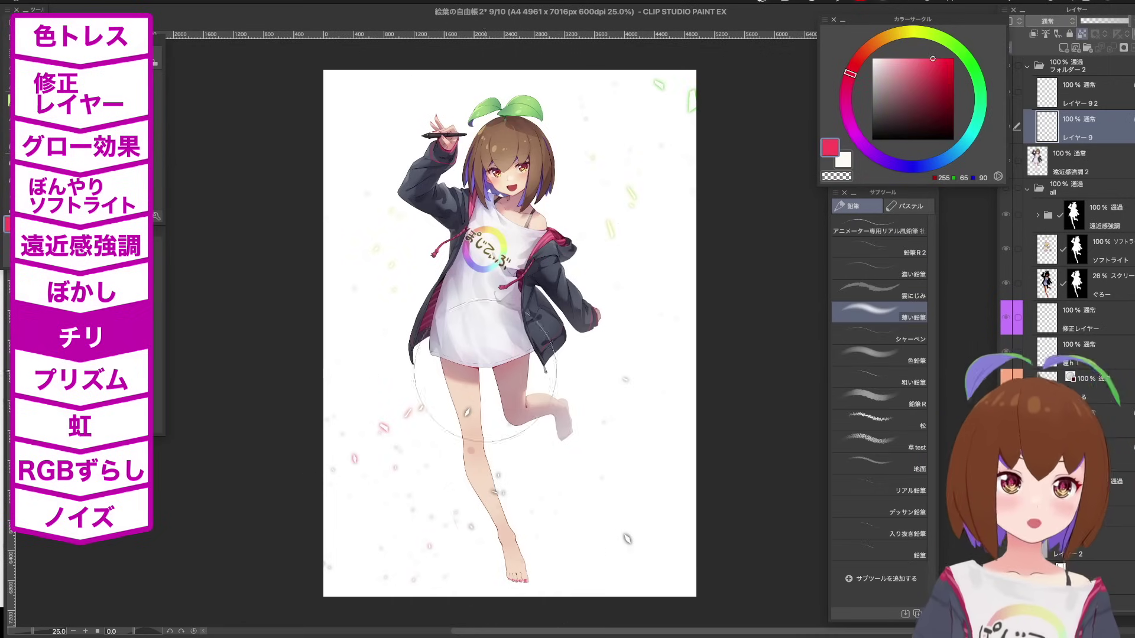
{"action": "left_click", "coordinate": [862, 145]}
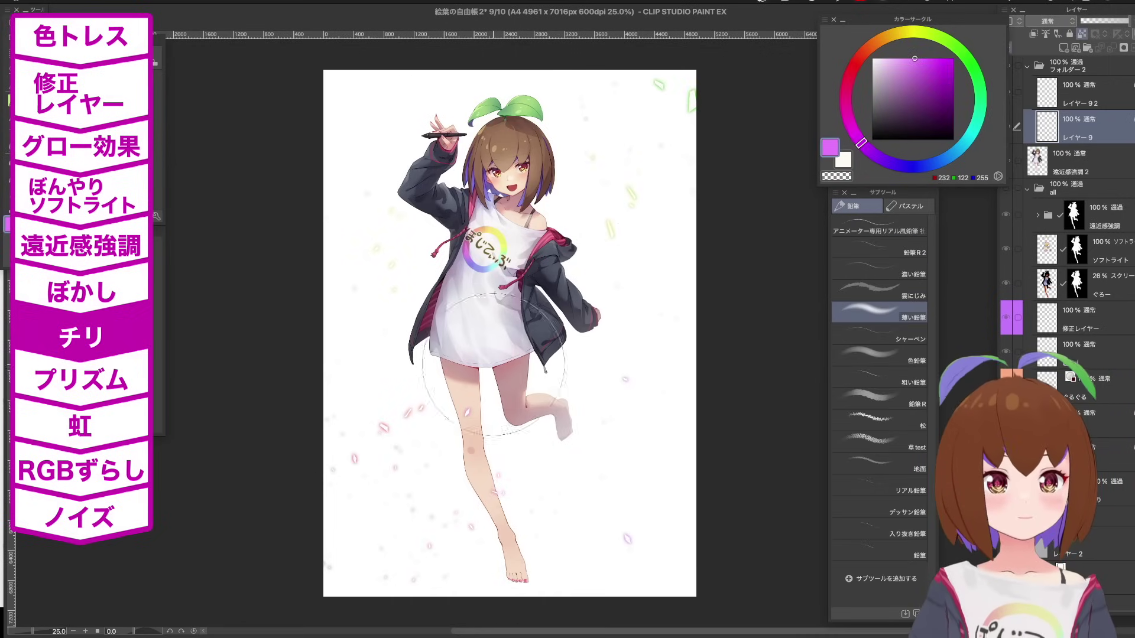
Select both dust layers, lasso the particle over the thigh and move it into the gap between the legs.
{"action": "left_click", "coordinate": [1017, 93]}
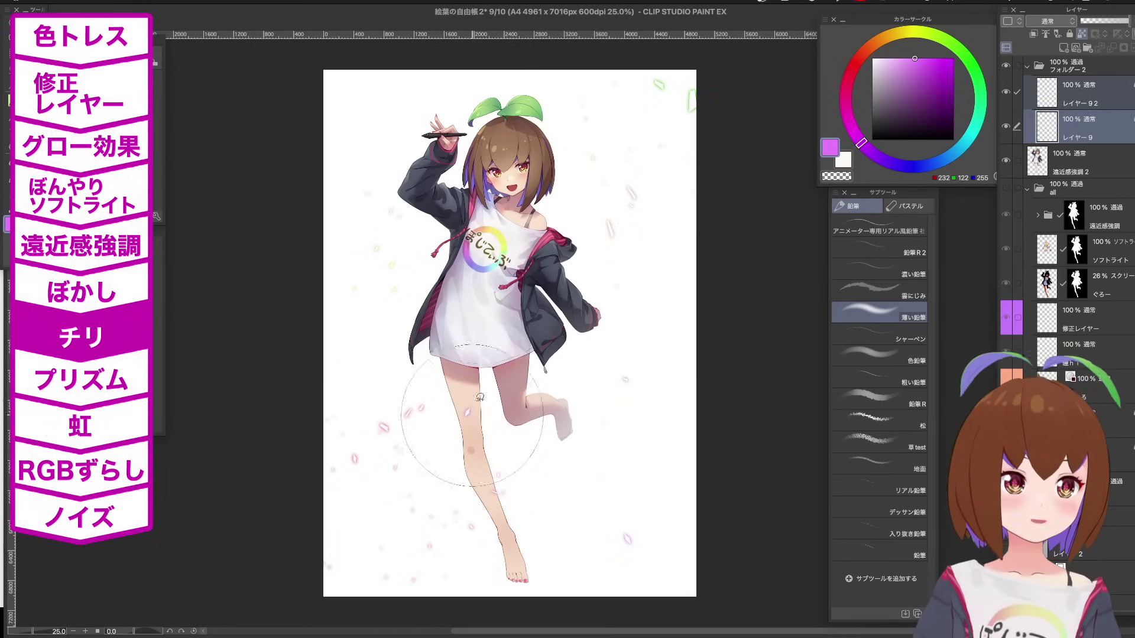
{"action": "key", "text": "m"}
{"action": "left_click_drag", "start_coordinate": [468, 378], "coordinate": [473, 381]}
{"action": "key", "text": "super+t"}
{"action": "mouse_move", "coordinate": [565, 390]}
{"action": "left_mouse_down"}
{"action": "mouse_move", "coordinate": [529, 345]}
{"action": "mouse_move", "coordinate": [546, 368]}
{"action": "left_mouse_up"}
{"action": "left_click", "coordinate": [467, 452]}
{"action": "key", "text": "super+z"}
{"action": "key", "text": "super+t"}
{"action": "left_click_drag", "start_coordinate": [466, 407], "coordinate": [496, 397]}
{"action": "left_click", "coordinate": [514, 457]}
Lasso and delete the large particle at the canvas's upper-right edge, and undo the last stray changes.
{"action": "key", "text": "m"}
{"action": "mouse_move", "coordinate": [712, 90]}
{"action": "left_mouse_down"}
{"action": "mouse_move", "coordinate": [728, 107]}
{"action": "mouse_move", "coordinate": [693, 99]}
{"action": "left_mouse_up"}
{"action": "key", "text": "Delete"}
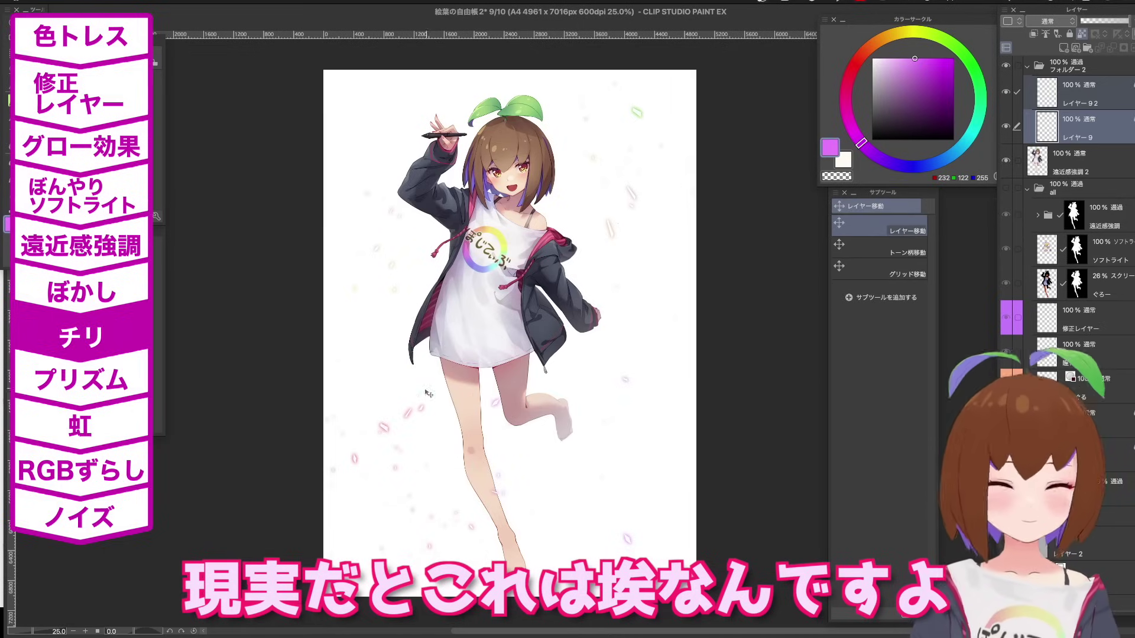
{"action": "key", "text": "super+z"}
{"action": "key", "text": "super+z"}
{"action": "left_click", "coordinate": [664, 133]}
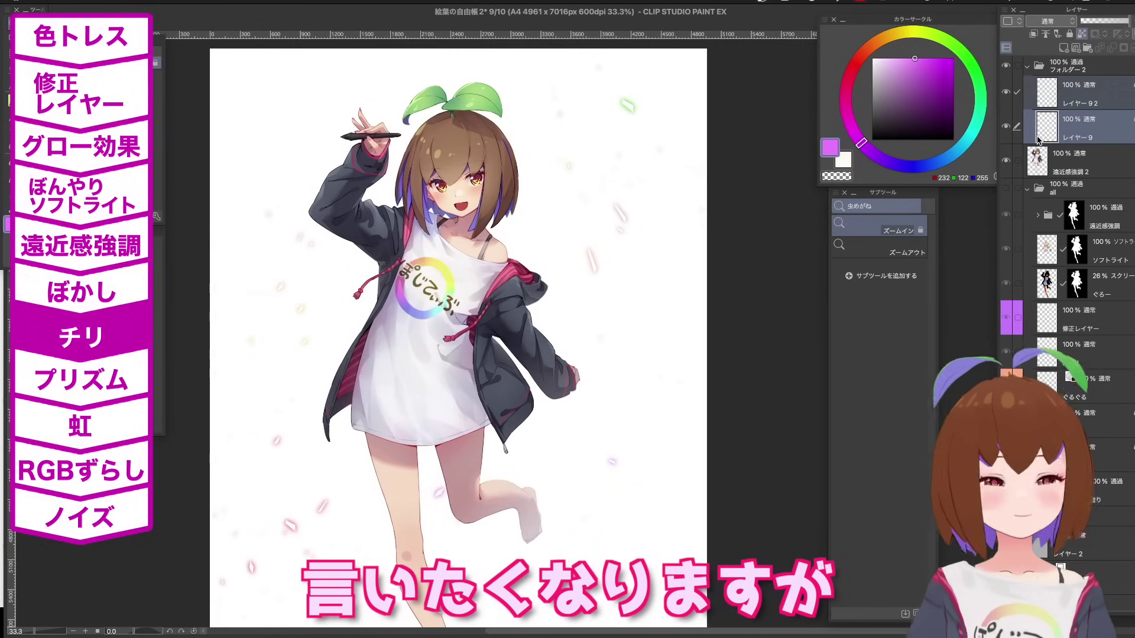
Repaint some particles on レイヤー 9 yellow (249, 239, 66) and adjust the layer's saturation with 色相・彩度・明度.
{"action": "key", "text": "super+u"}
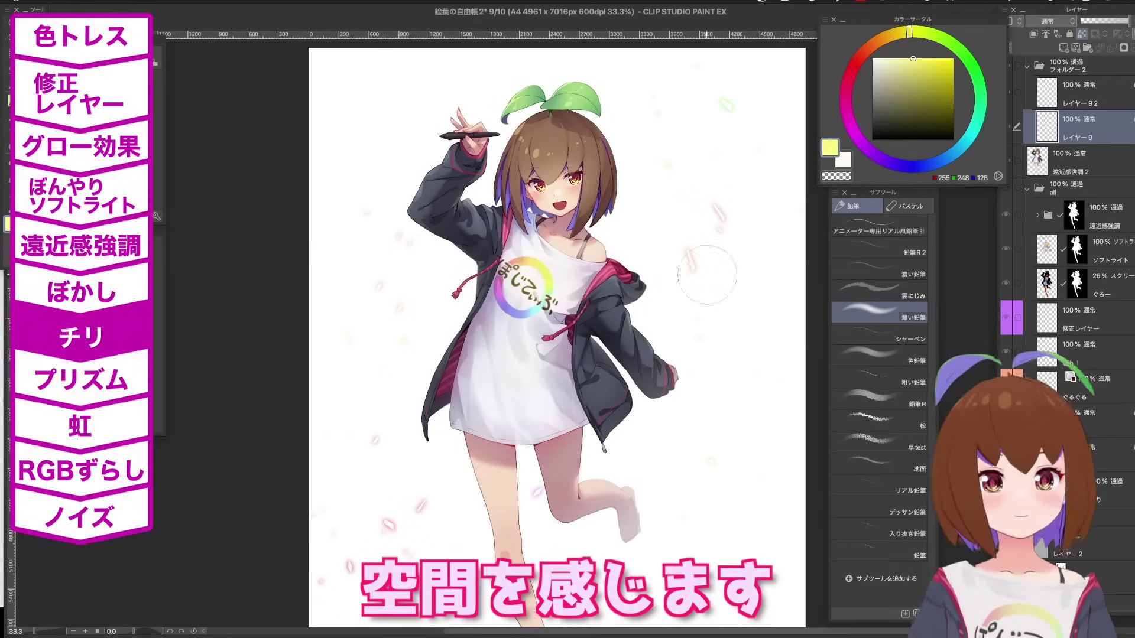
{"action": "scroll", "coordinate": [361, 381], "scroll_direction": "down", "scroll_amount": 5}
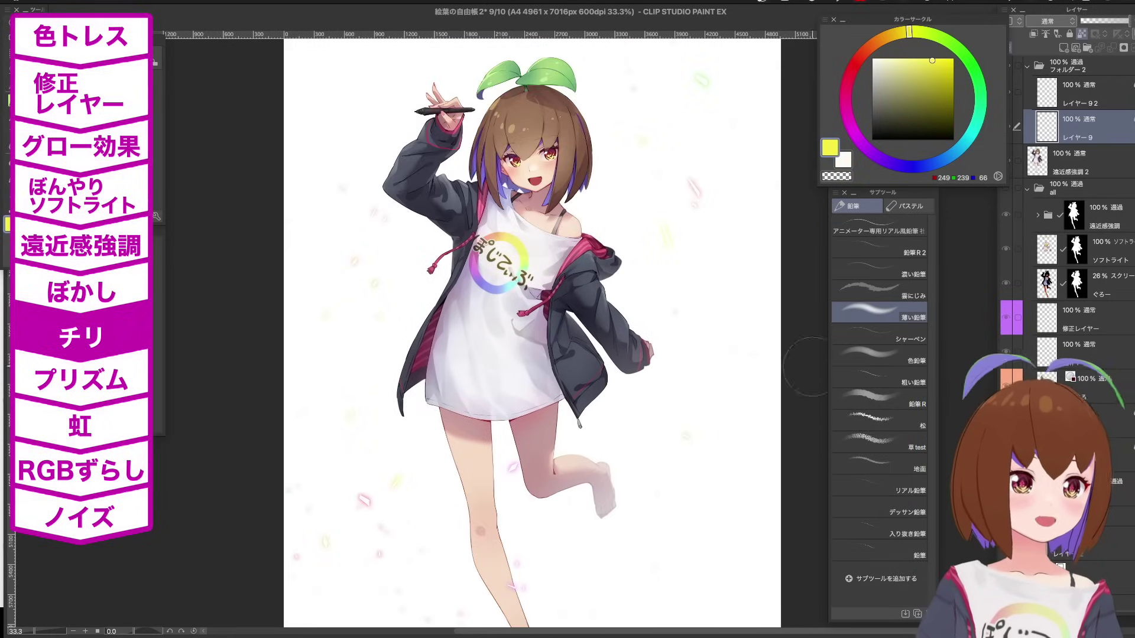
{"action": "key", "text": "ctrl+u"}
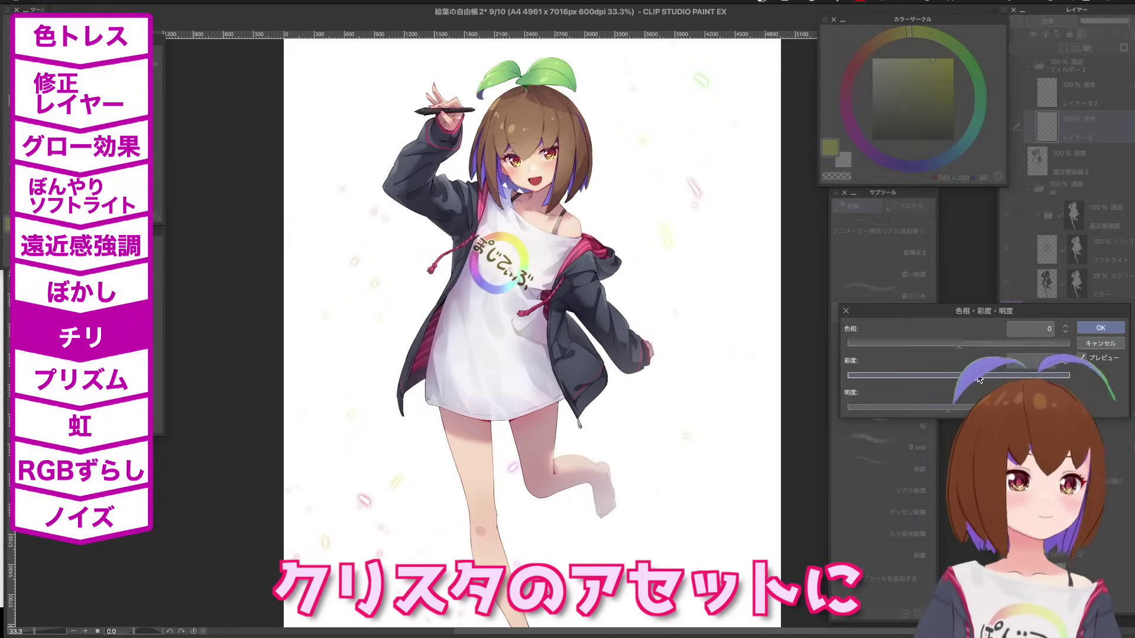
{"action": "key", "text": "Return"}
Select both dust layers, lasso a particle beside the figure, transform it onto the dark lowered jacket sleeve and deselect.
{"action": "left_click", "coordinate": [1116, 107], "text": "shift"}
{"action": "key", "text": "m"}
{"action": "left_click_drag", "start_coordinate": [416, 240], "coordinate": [409, 244]}
{"action": "key", "text": "super+t"}
{"action": "left_click_drag", "start_coordinate": [264, 110], "coordinate": [397, 83]}
{"action": "mouse_move", "coordinate": [421, 288]}
{"action": "left_mouse_down"}
{"action": "mouse_move", "coordinate": [642, 316]}
{"action": "mouse_move", "coordinate": [651, 335]}
{"action": "left_mouse_up"}
{"action": "key", "text": "Return"}
{"action": "key", "text": "super+d"}
Lasso a particle beside the head, move it onto the raised jacket sleeve and deselect.
{"action": "left_click_drag", "start_coordinate": [565, 551], "coordinate": [595, 400]}
{"action": "left_click_drag", "start_coordinate": [448, 380], "coordinate": [440, 400]}
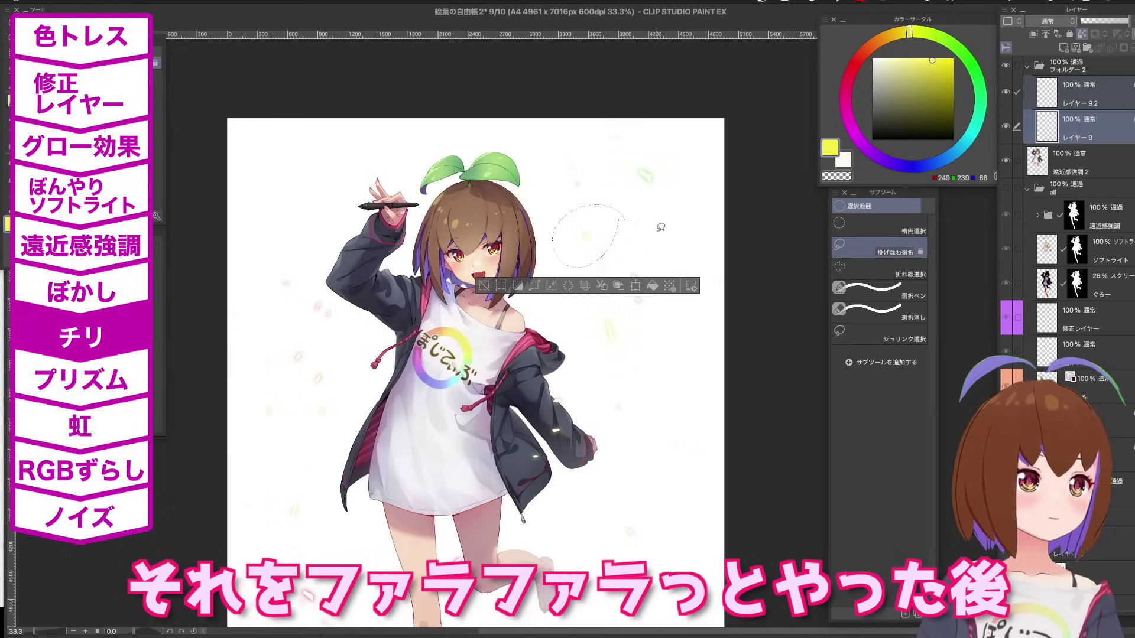
{"action": "left_click_drag", "start_coordinate": [662, 228], "coordinate": [387, 248]}
{"action": "key", "text": "Return"}
{"action": "key", "text": "super+d"}
Lasso further particles around the legs and reposition them with free transforms, placing one on the lower part of the shirt.
{"action": "left_click_drag", "start_coordinate": [678, 367], "coordinate": [687, 199]}
{"action": "left_click_drag", "start_coordinate": [375, 456], "coordinate": [402, 327]}
{"action": "left_click_drag", "start_coordinate": [423, 452], "coordinate": [427, 458]}
{"action": "key", "text": "super+t"}
{"action": "left_click_drag", "start_coordinate": [417, 409], "coordinate": [402, 566]}
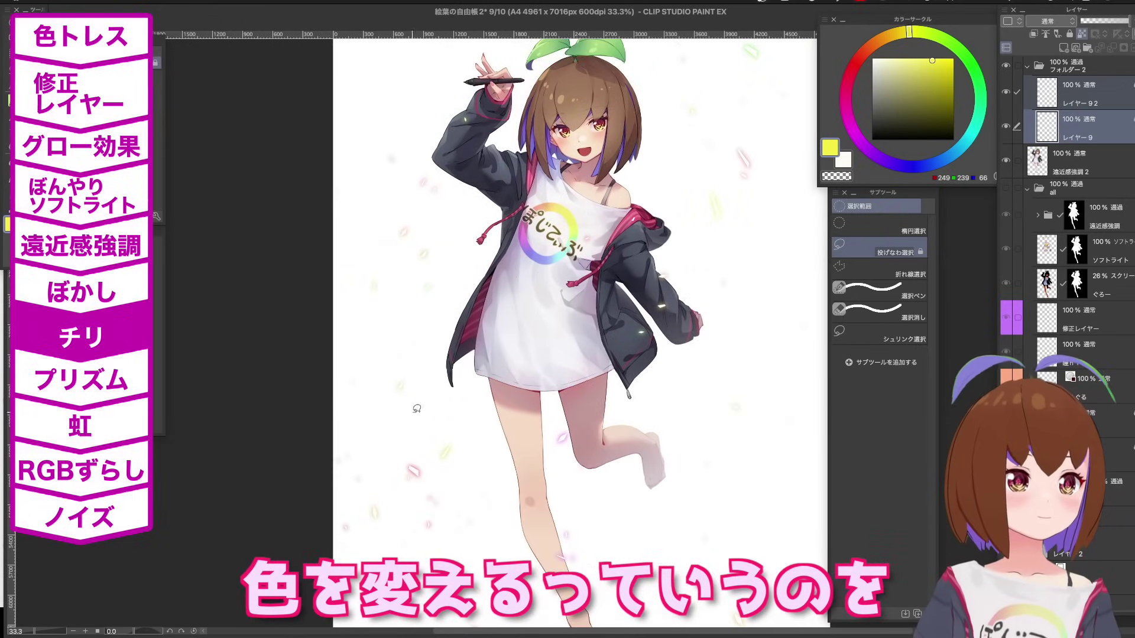
{"action": "left_click_drag", "start_coordinate": [508, 319], "coordinate": [507, 286]}
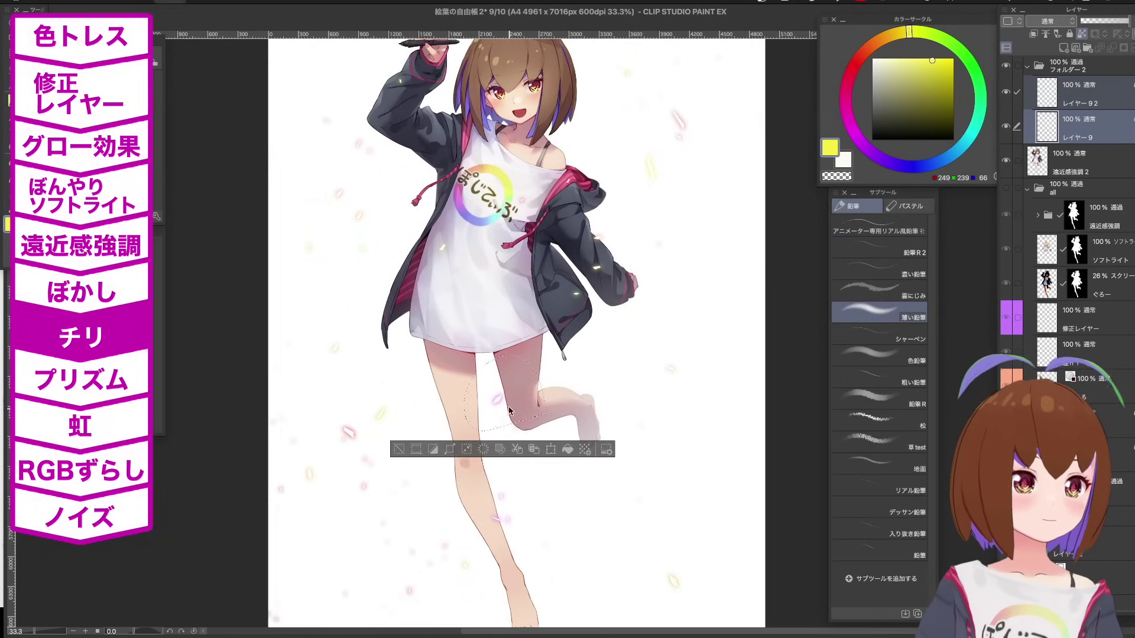
{"action": "key", "text": "super+t"}
{"action": "left_click_drag", "start_coordinate": [510, 412], "coordinate": [430, 335]}
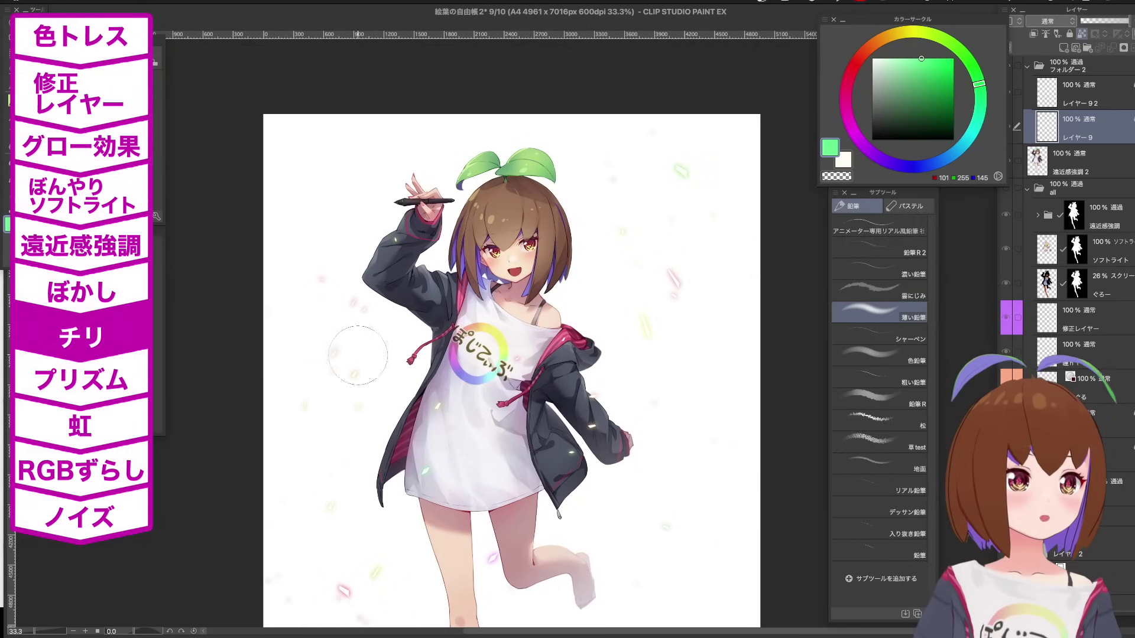
Lasso one more particle and reposition it with a free transform while both dust layers are selected.
{"action": "key", "text": "m"}
{"action": "mouse_move", "coordinate": [358, 349]}
{"action": "left_mouse_down"}
{"action": "mouse_move", "coordinate": [532, 253]}
{"action": "mouse_move", "coordinate": [598, 152]}
{"action": "mouse_move", "coordinate": [574, 168]}
{"action": "left_mouse_up"}
{"action": "key", "text": "super+t"}
{"action": "key", "text": "super+z"}
{"action": "left_click", "coordinate": [1082, 101], "text": "shift"}
{"action": "key", "text": "super+t"}
{"action": "key", "text": "h"}
{"action": "key", "text": "h"}
{"action": "key", "text": "Return"}
{"action": "left_click_drag", "start_coordinate": [668, 334], "coordinate": [667, 326]}
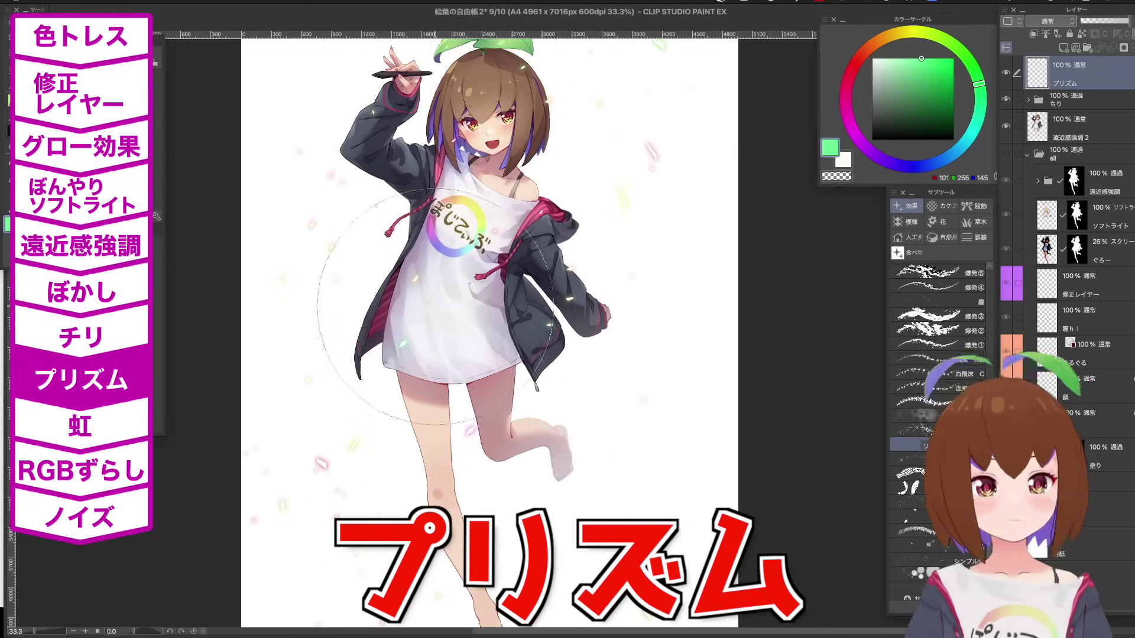
Pick bright green (0, 243, 69) and scatter prism flakes across the figure on the プリズム layer with the リアルプリズム brush.
{"action": "left_click", "coordinate": [954, 62]}
{"action": "mouse_move", "coordinate": [343, 278]}
{"action": "left_mouse_down"}
{"action": "mouse_move", "coordinate": [567, 284]}
{"action": "mouse_move", "coordinate": [621, 241]}
{"action": "mouse_move", "coordinate": [642, 277]}
{"action": "left_mouse_up"}
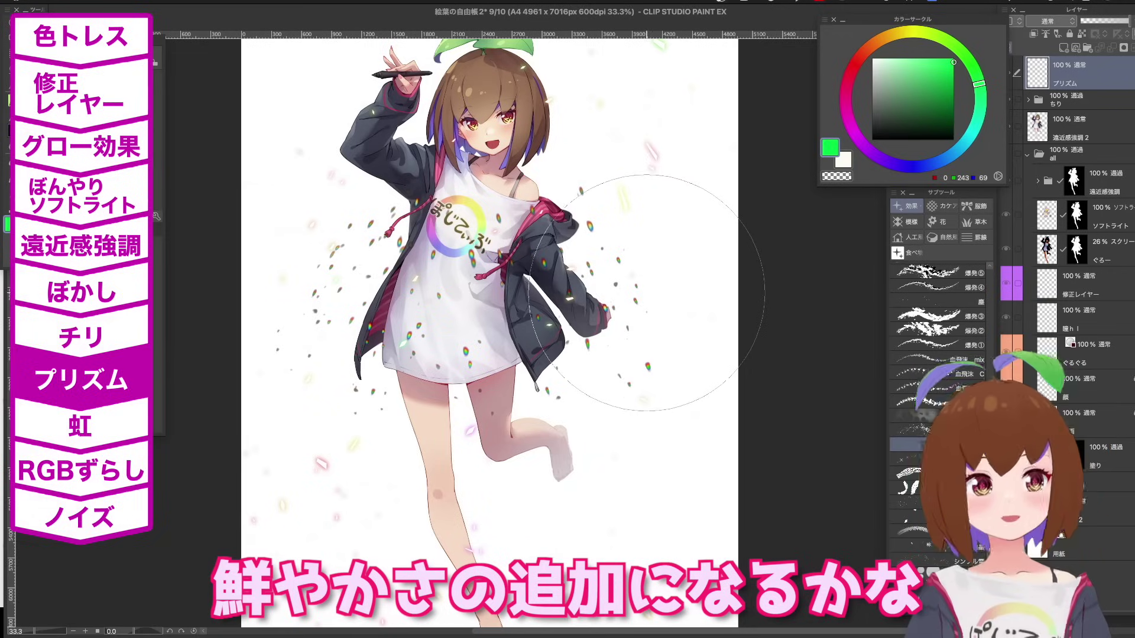
{"action": "key", "text": "ctrl+z"}
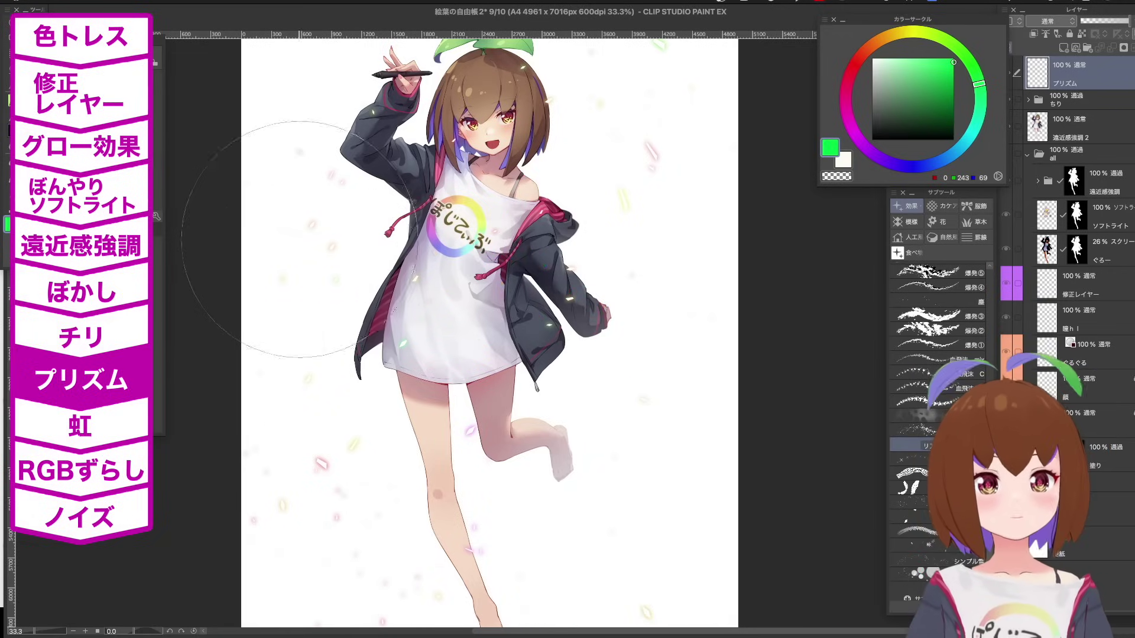
{"action": "left_click_drag", "start_coordinate": [287, 354], "coordinate": [543, 362]}
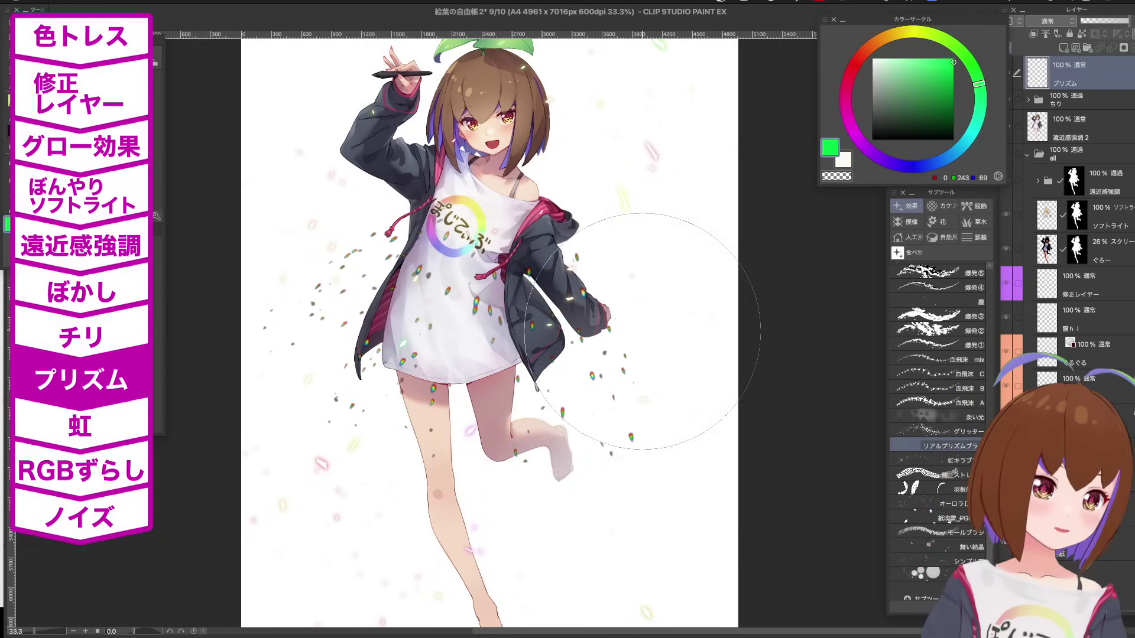
{"action": "key", "text": "ctrl+z"}
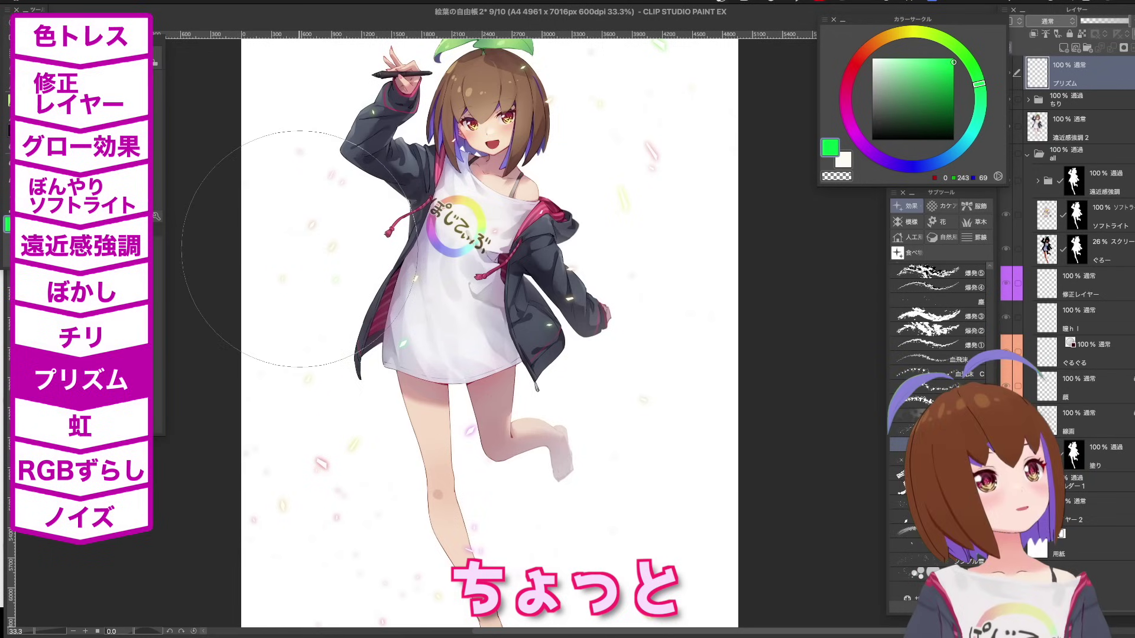
{"action": "mouse_move", "coordinate": [307, 378]}
{"action": "left_mouse_down"}
{"action": "mouse_move", "coordinate": [473, 414]}
{"action": "mouse_move", "coordinate": [686, 236]}
{"action": "left_mouse_up"}
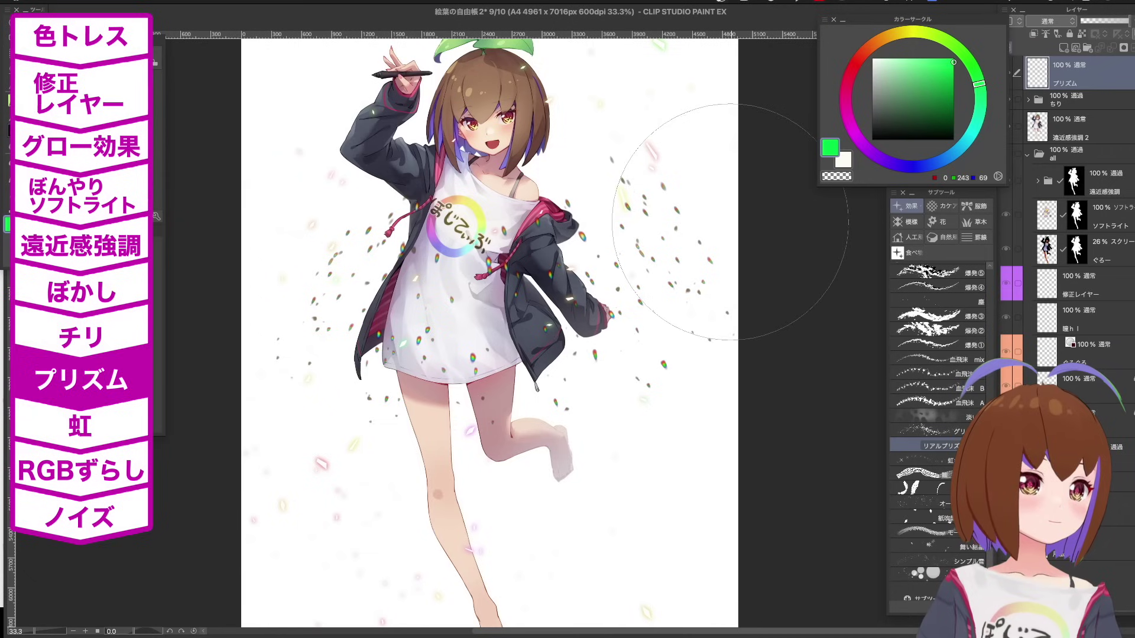
Set the プリズム layer's blending mode to 覆い焼き(発光) and lower its opacity to 73%.
{"action": "left_click", "coordinate": [1055, 22]}
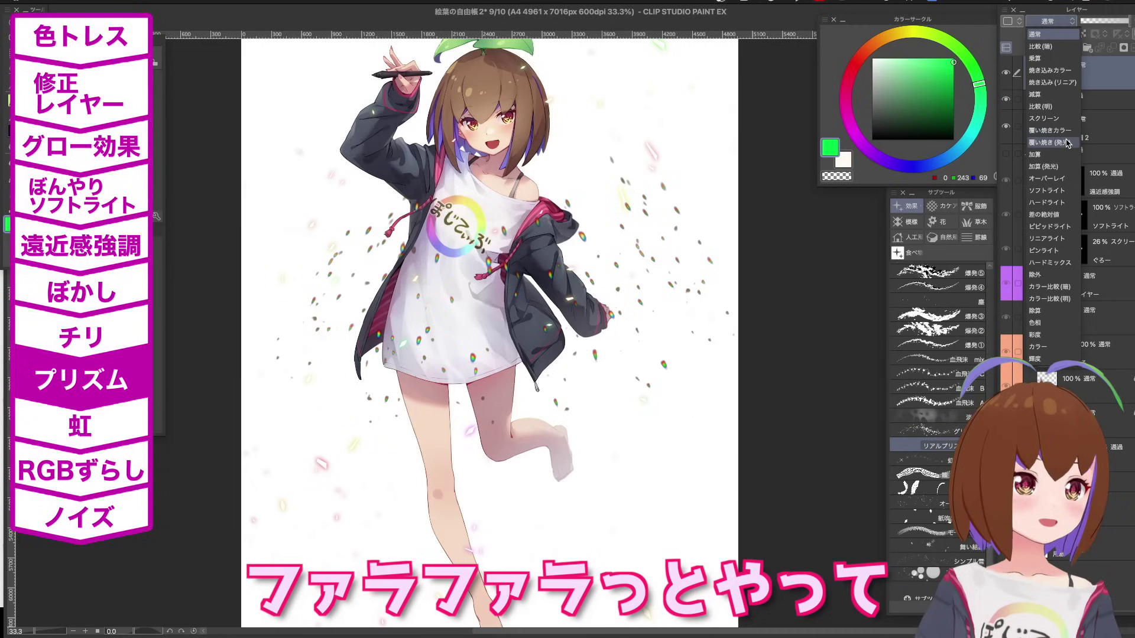
{"action": "left_click", "coordinate": [1064, 142]}
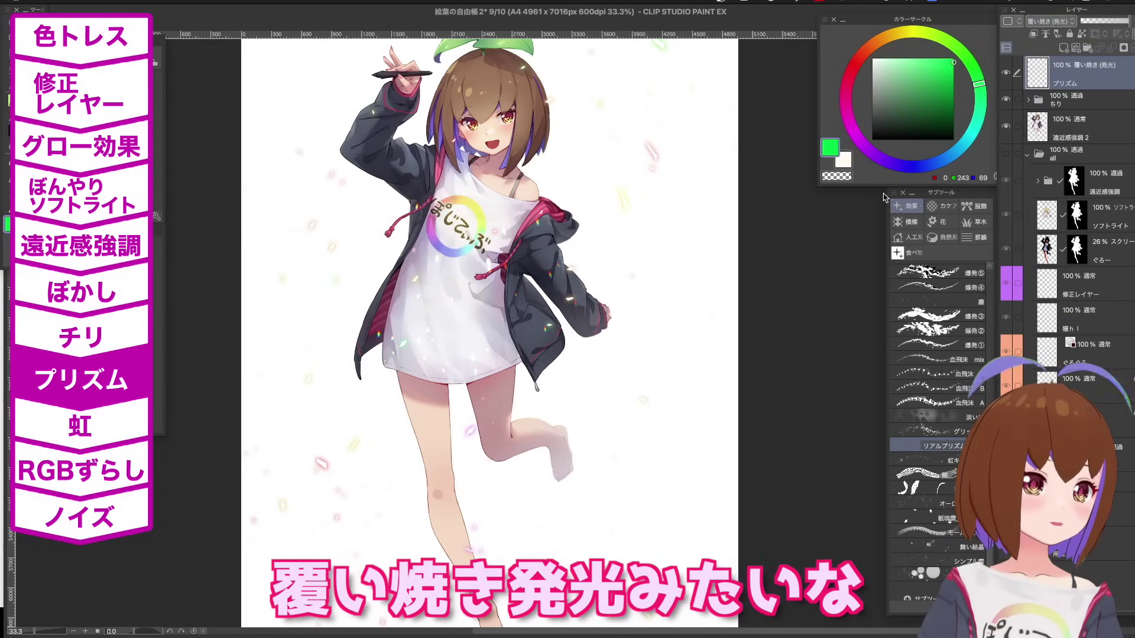
{"action": "left_click_drag", "start_coordinate": [660, 282], "coordinate": [673, 321]}
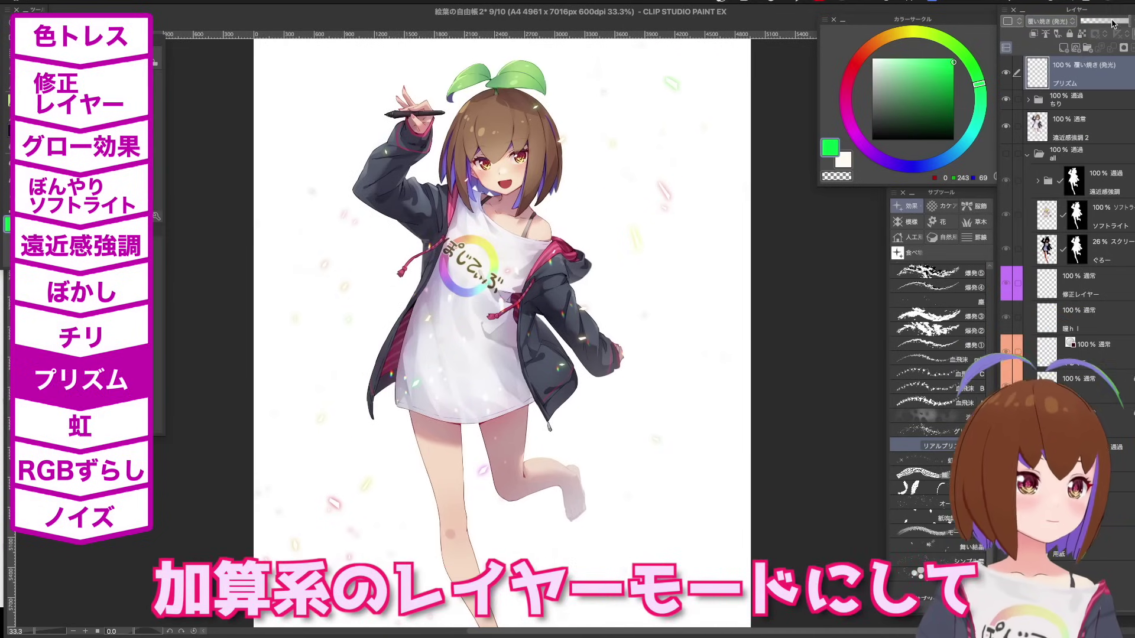
{"action": "left_click_drag", "start_coordinate": [1113, 20], "coordinate": [1108, 22]}
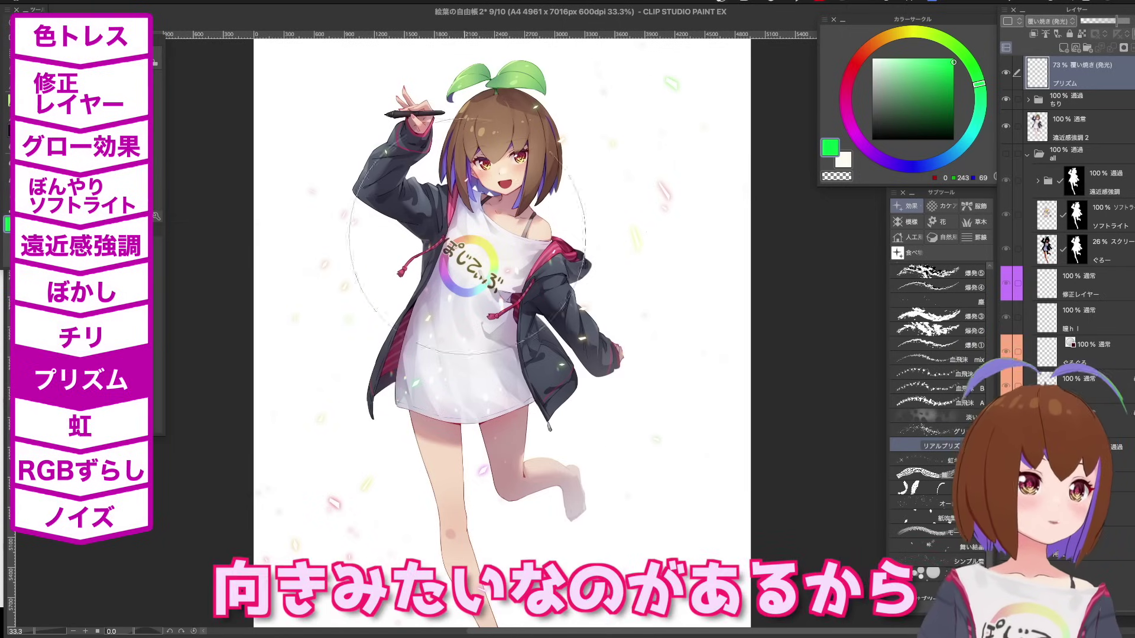
{"action": "left_click_drag", "start_coordinate": [705, 106], "coordinate": [675, 207]}
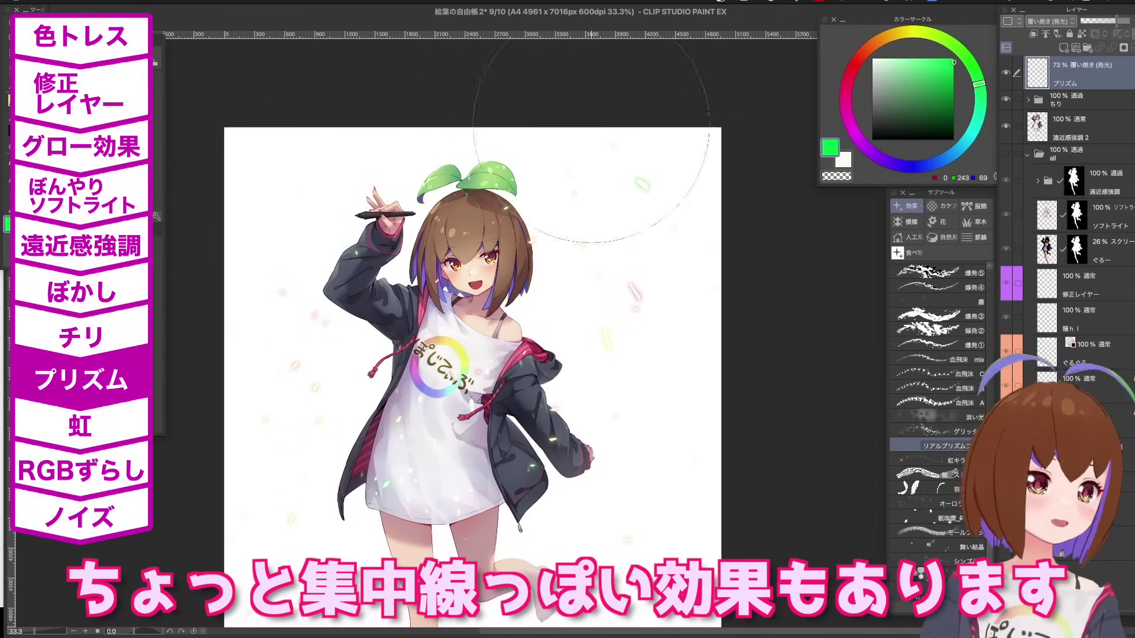
Raise the プリズム layer's opacity to 84% and toggle the ちり folder's visibility to compare the particles.
{"action": "left_click", "coordinate": [599, 343], "text": "super"}
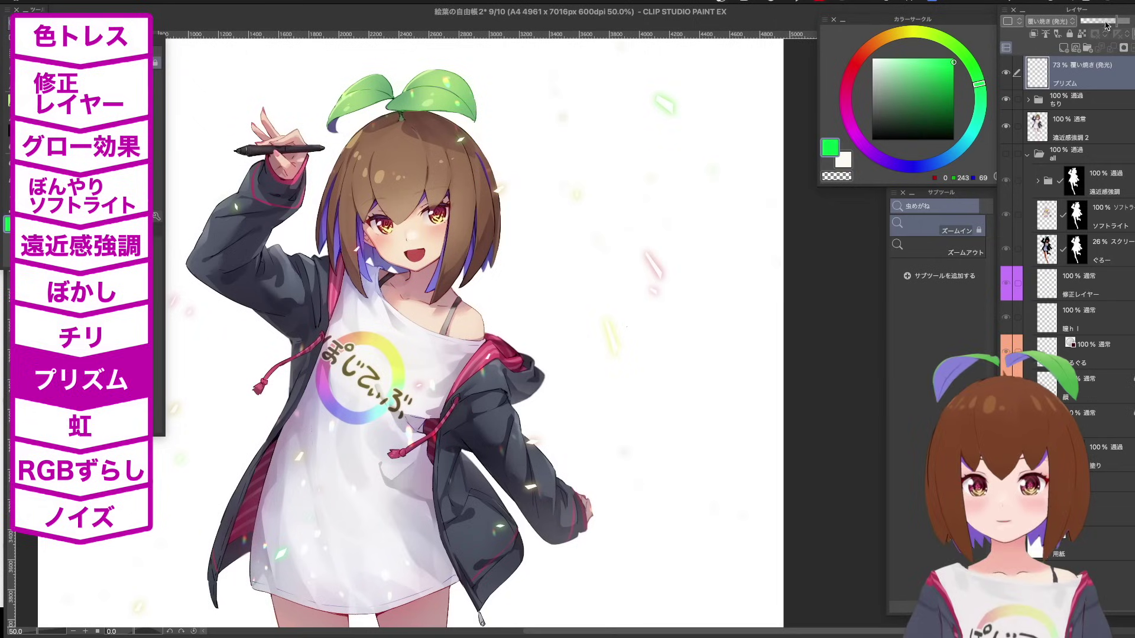
{"action": "scroll", "coordinate": [441, 334], "scroll_direction": "down", "scroll_amount": 3}
{"action": "left_click", "coordinate": [1007, 100]}
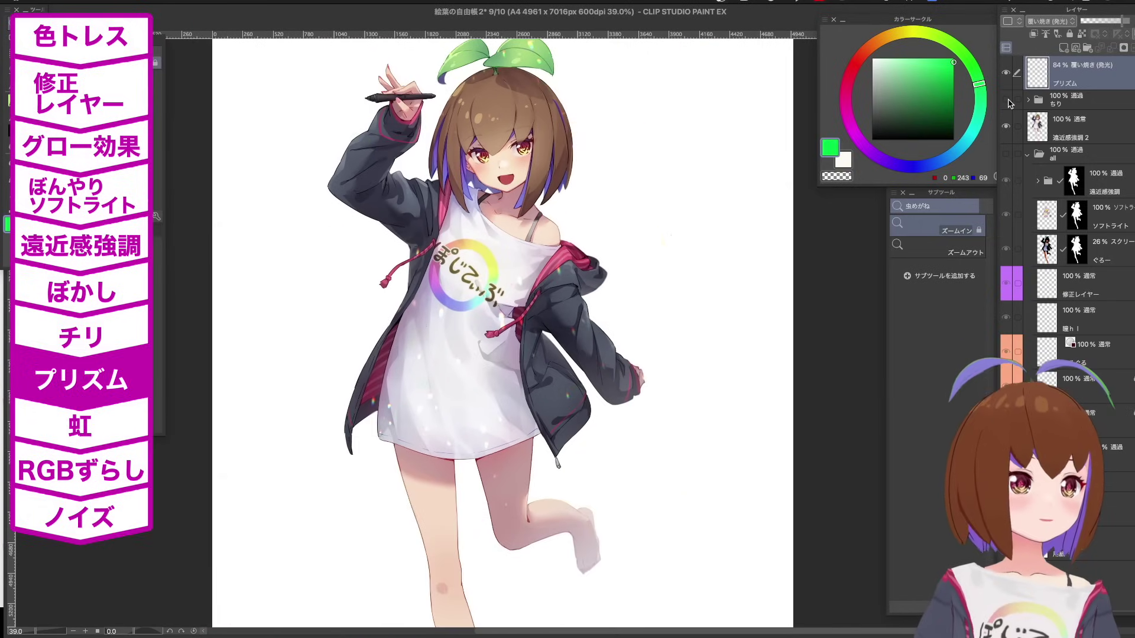
{"action": "left_click", "coordinate": [1017, 104]}
{"action": "left_click", "coordinate": [1006, 101]}
{"action": "key", "text": "e"}
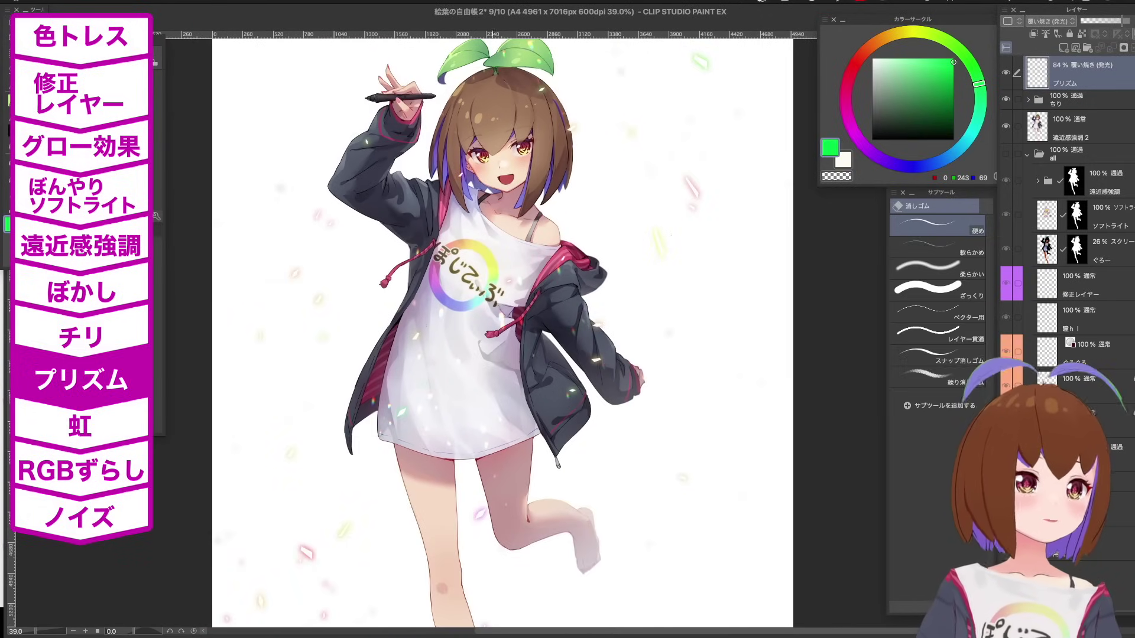
{"action": "key", "text": "Tab"}
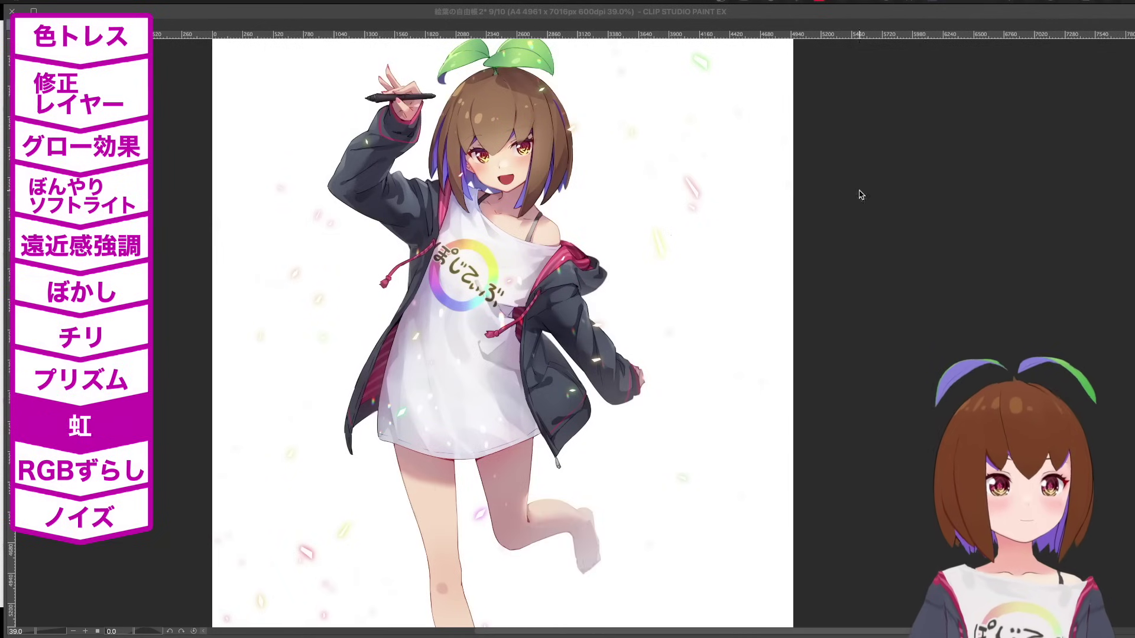
{"action": "key", "text": "Tab"}
Add the レンズフレア3（ぼかし） rainbow material to the canvas and adjust its position and size over the figure.
{"action": "left_click", "coordinate": [425, 2]}
{"action": "mouse_move", "coordinate": [475, 2]}
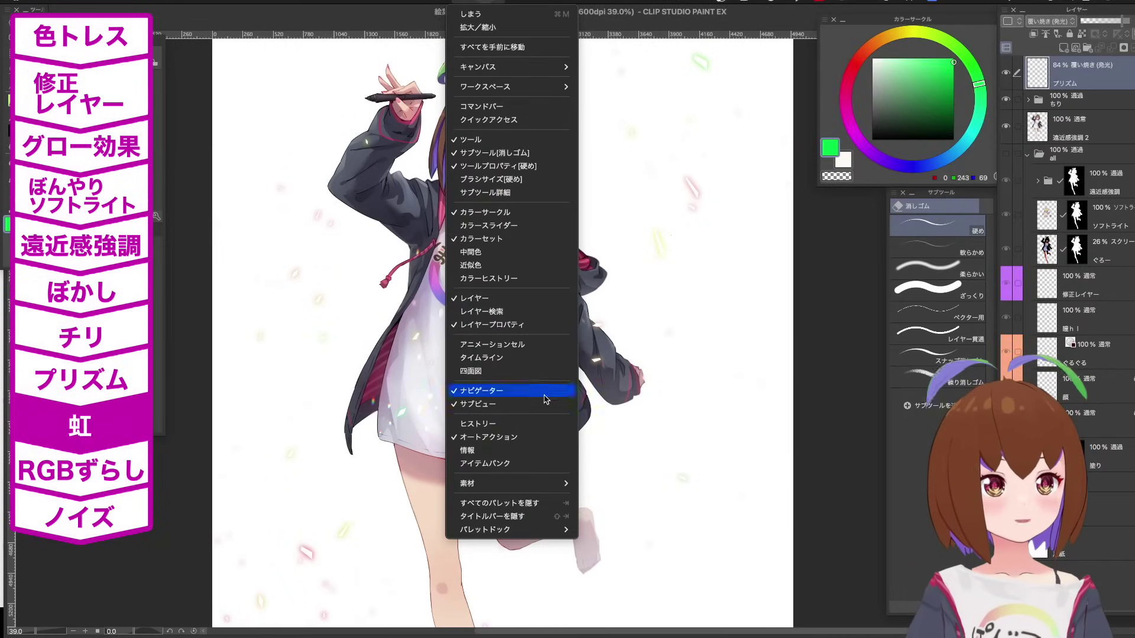
{"action": "mouse_move", "coordinate": [550, 483]}
{"action": "left_click", "coordinate": [630, 484]}
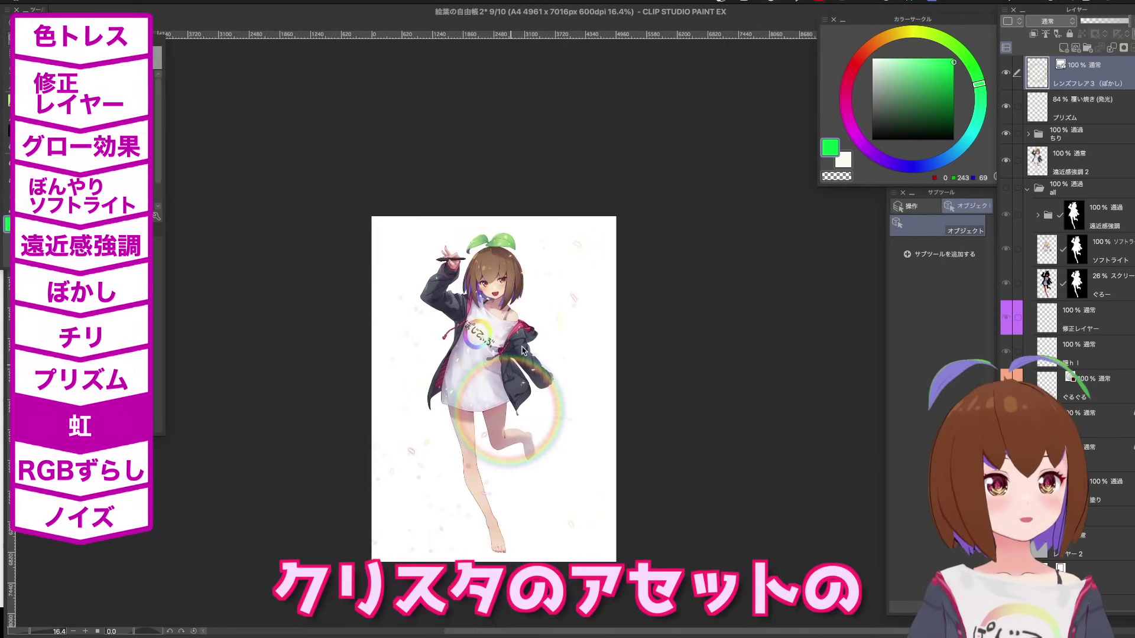
{"action": "left_click_drag", "start_coordinate": [582, 441], "coordinate": [509, 533]}
{"action": "left_click_drag", "start_coordinate": [763, 563], "coordinate": [725, 486]}
Set the レンズフレア3（ぼかし） layer to 覆い焼き(発光) and transform the rainbow so it crosses the shirt hem and upper legs.
{"action": "left_click", "coordinate": [1049, 21]}
{"action": "left_click", "coordinate": [1044, 139]}
{"action": "scroll", "coordinate": [611, 392], "scroll_direction": "down", "scroll_amount": 1}
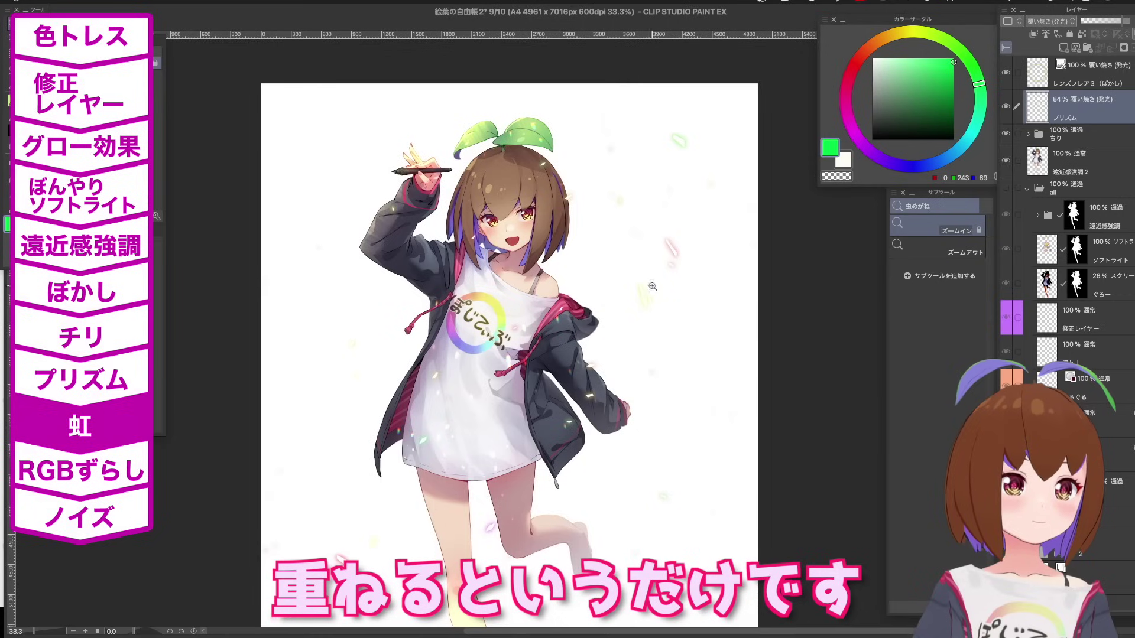
{"action": "key", "text": "k"}
{"action": "left_click", "coordinate": [1088, 75]}
{"action": "left_click_drag", "start_coordinate": [516, 426], "coordinate": [490, 399]}
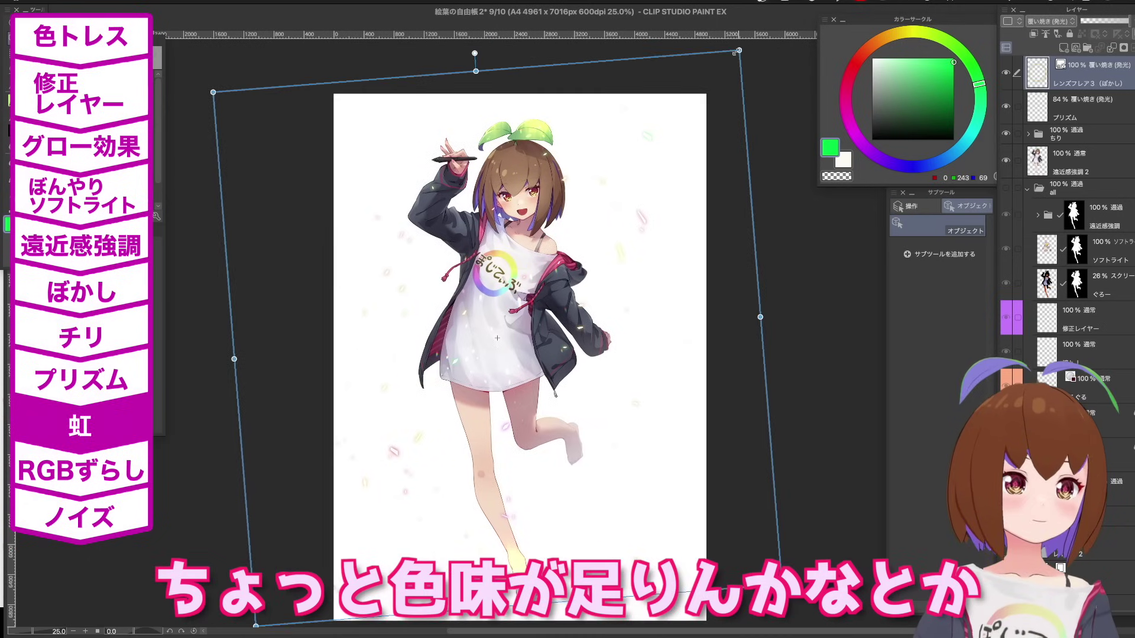
{"action": "left_click_drag", "start_coordinate": [782, 584], "coordinate": [549, 383]}
{"action": "left_click_drag", "start_coordinate": [548, 324], "coordinate": [684, 367]}
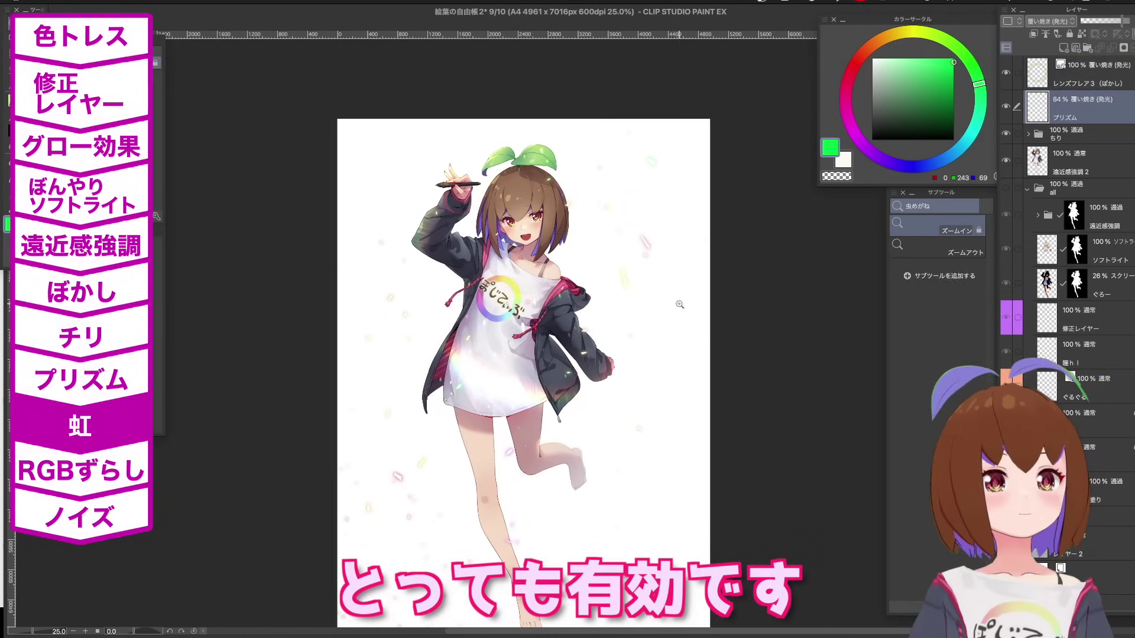
{"action": "left_click_drag", "start_coordinate": [786, 414], "coordinate": [753, 406]}
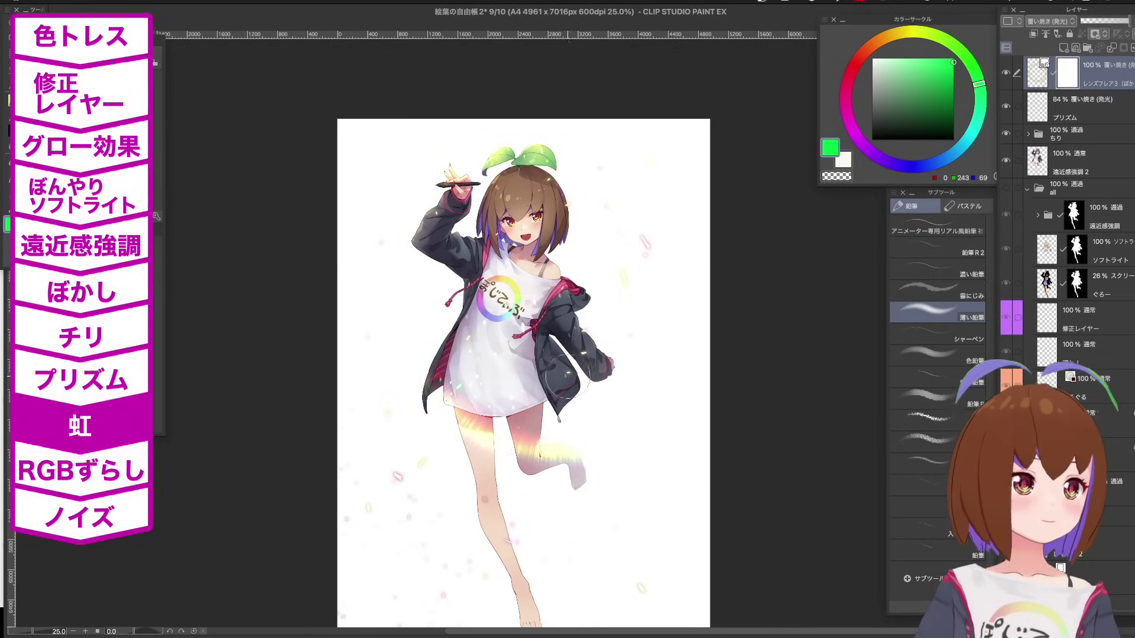
Lower the レンズフレア3（ぼかし） layer's opacity to 59% and paint its mask with transparent colour over the legs.
{"action": "left_click_drag", "start_coordinate": [1114, 22], "coordinate": [1109, 23]}
{"action": "left_click", "coordinate": [837, 176]}
{"action": "mouse_move", "coordinate": [493, 452]}
{"action": "left_mouse_down"}
{"action": "mouse_move", "coordinate": [507, 489]}
{"action": "mouse_move", "coordinate": [575, 456]}
{"action": "left_mouse_up"}
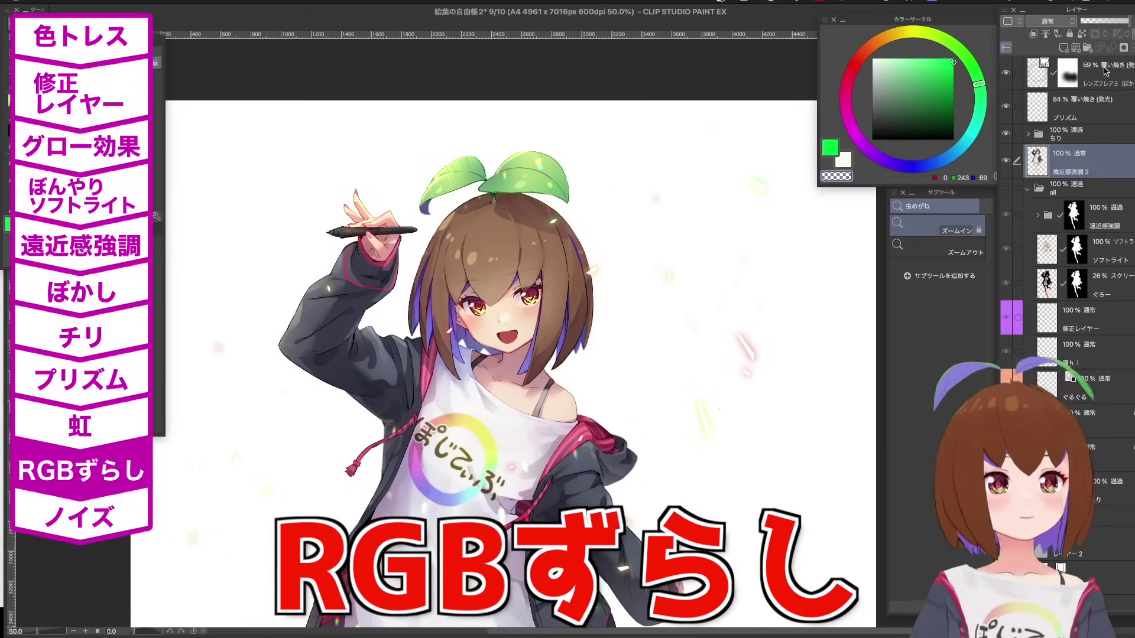
{"action": "left_click", "coordinate": [625, 296], "text": "alt"}
{"action": "left_click_drag", "start_coordinate": [661, 338], "coordinate": [653, 225]}
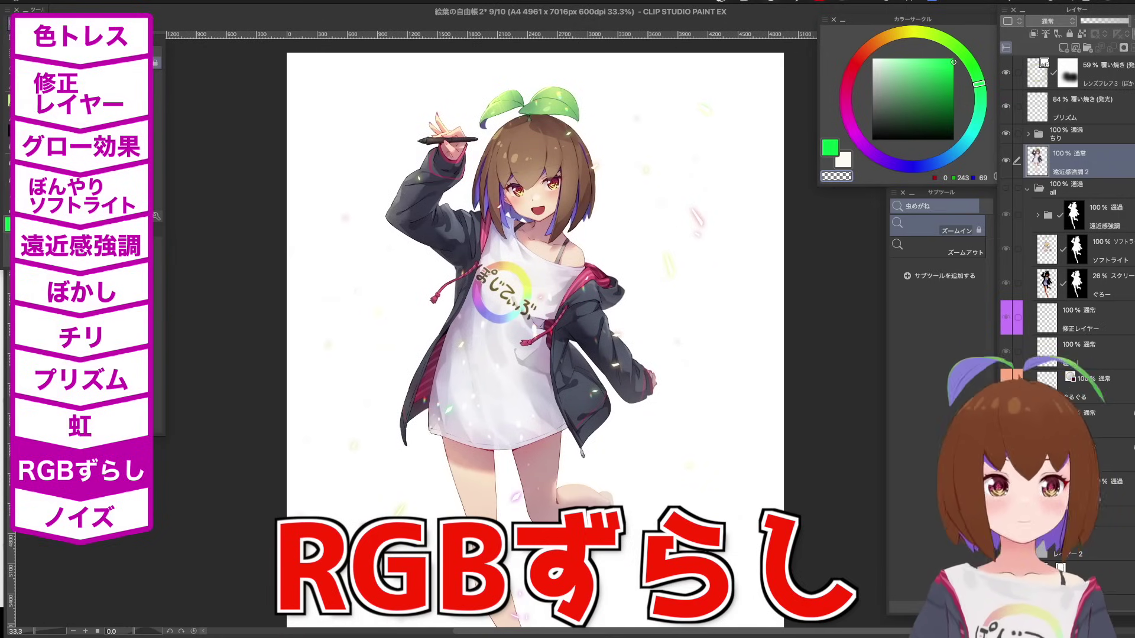
{"action": "key", "text": "Tab"}
{"action": "key", "text": "Tab"}
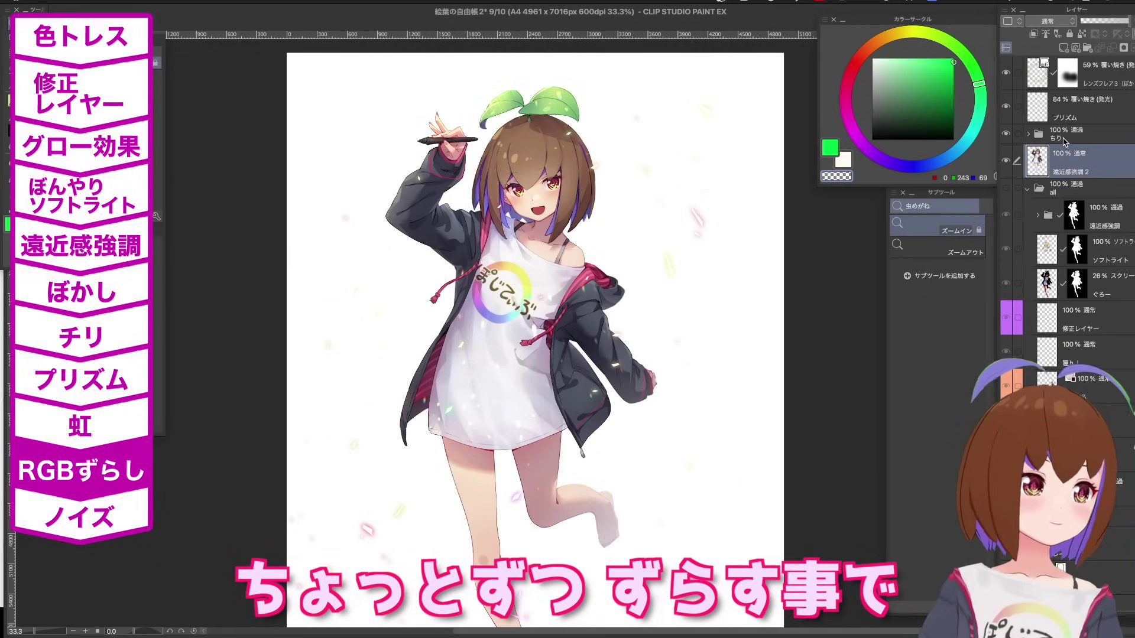
{"action": "mouse_move", "coordinate": [1006, 75]}
{"action": "left_mouse_down"}
{"action": "mouse_move", "coordinate": [1007, 133]}
{"action": "mouse_move", "coordinate": [1006, 74]}
{"action": "left_mouse_up"}
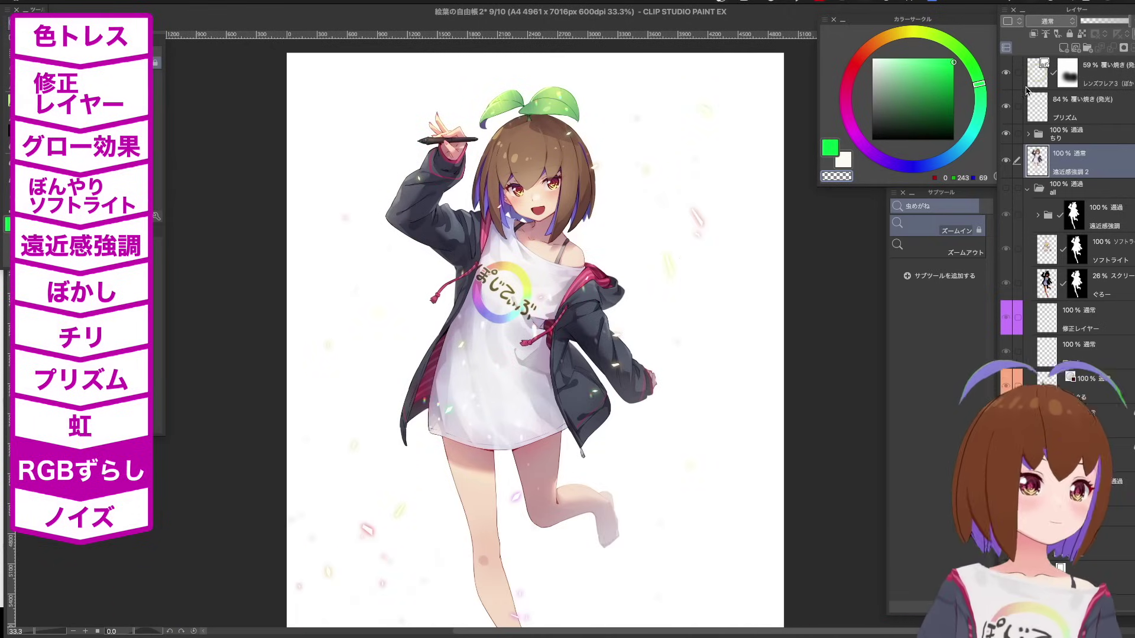
Collapse the all folder, make a flattened copy of the 遠近感強調 2 layer, and duplicate that copy twice.
{"action": "left_click", "coordinate": [1038, 188]}
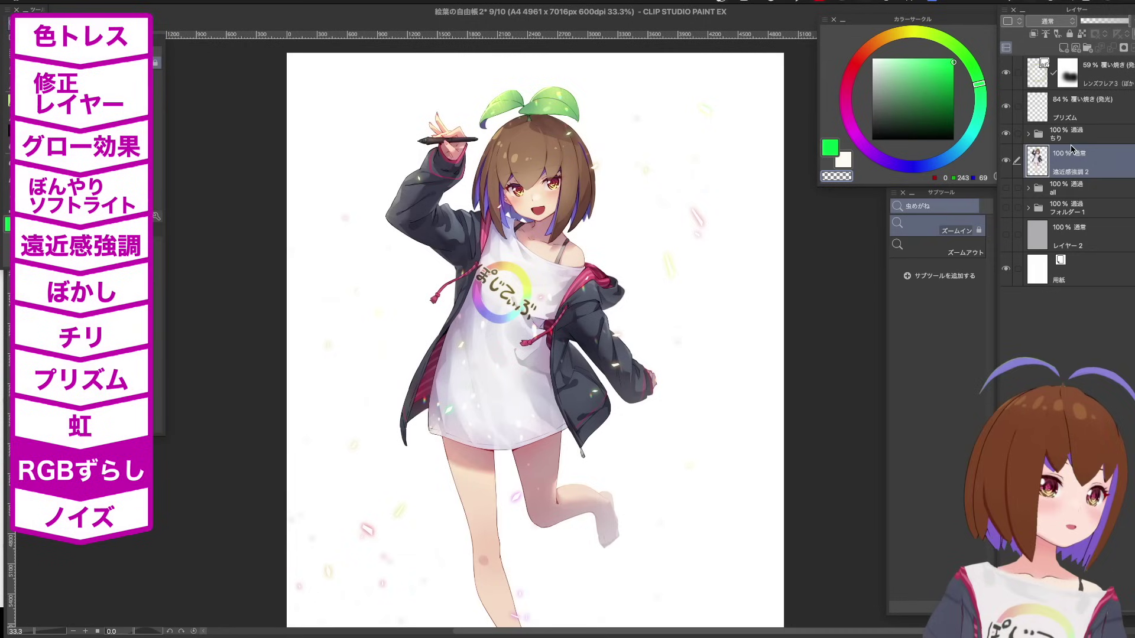
{"action": "right_click", "coordinate": [1094, 167]}
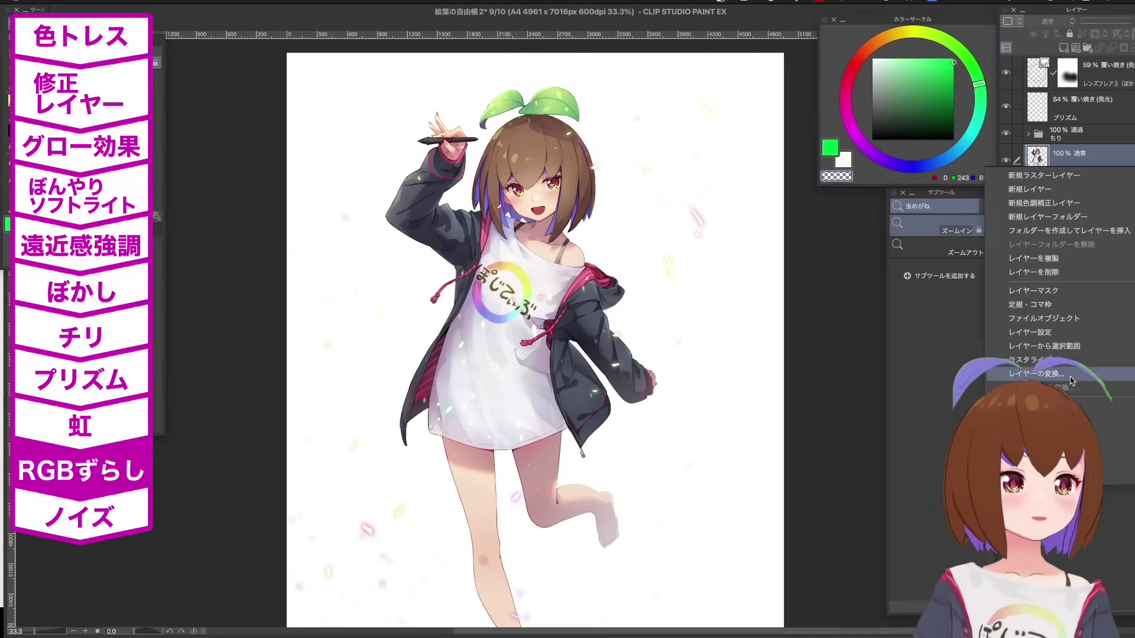
{"action": "left_click", "coordinate": [1071, 381]}
{"action": "left_click", "coordinate": [512, 369]}
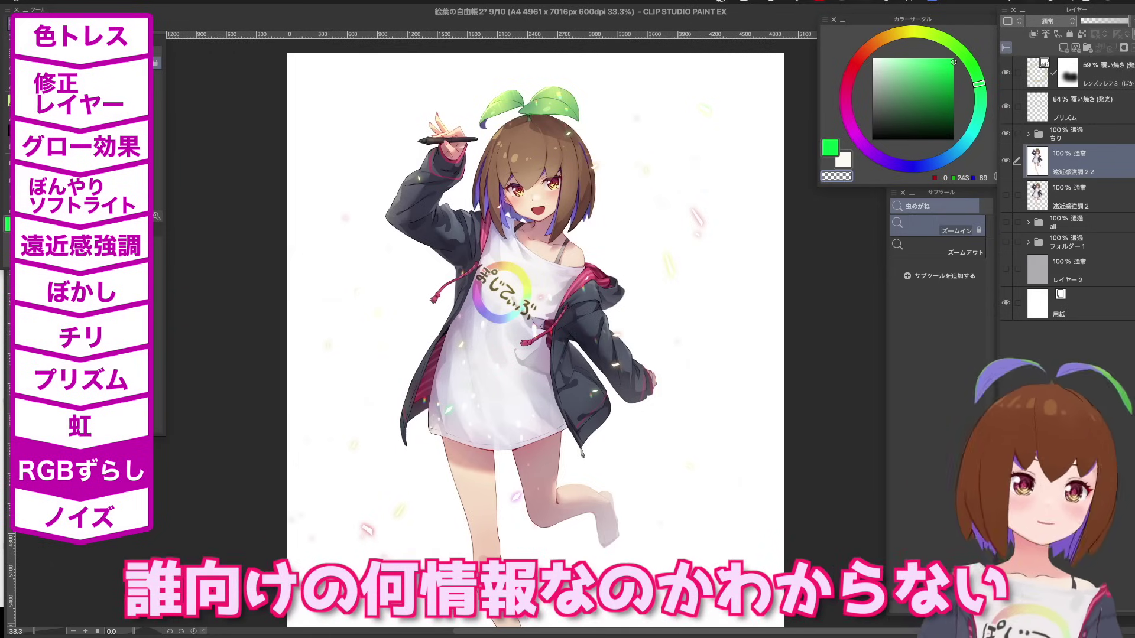
{"action": "key", "text": "Tab"}
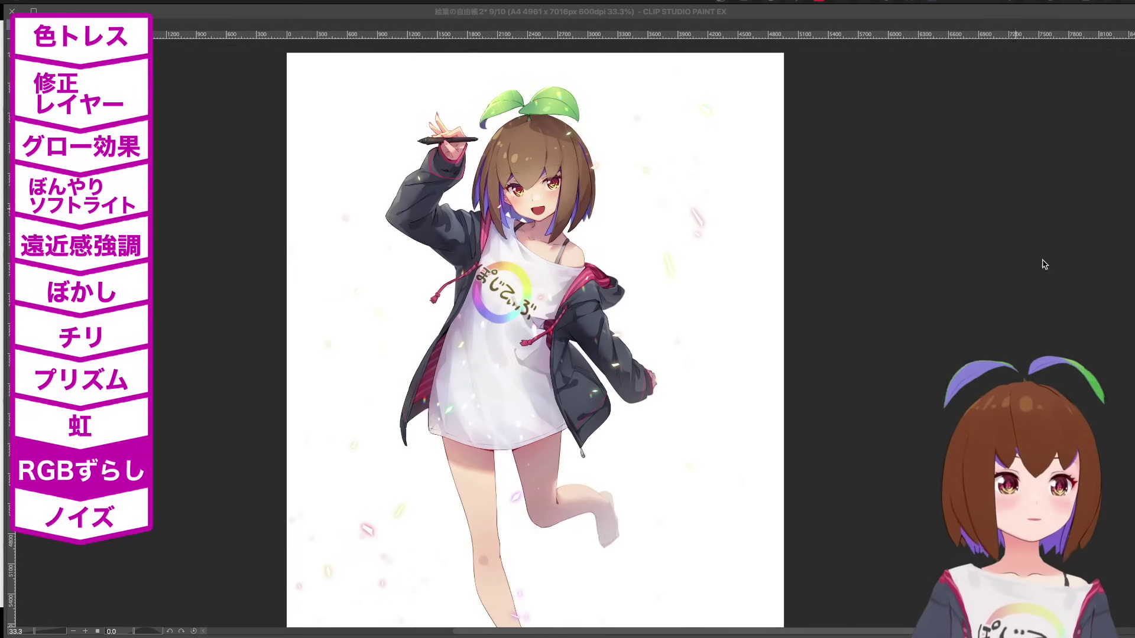
{"action": "key", "text": "Tab"}
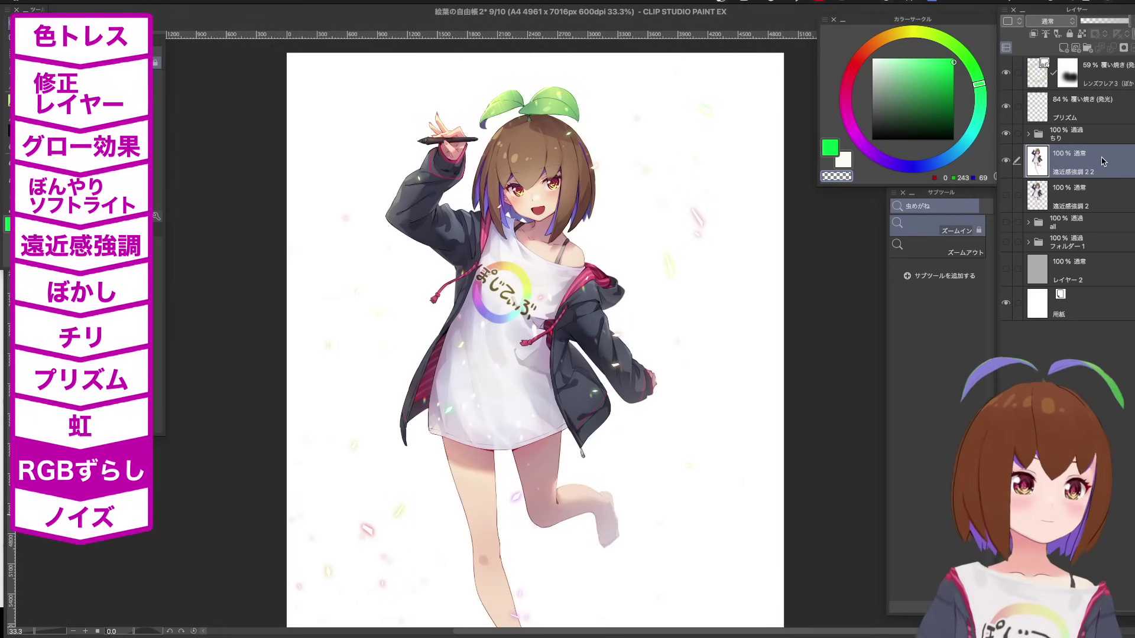
{"action": "key", "text": "super+v"}
{"action": "key", "text": "super+v"}
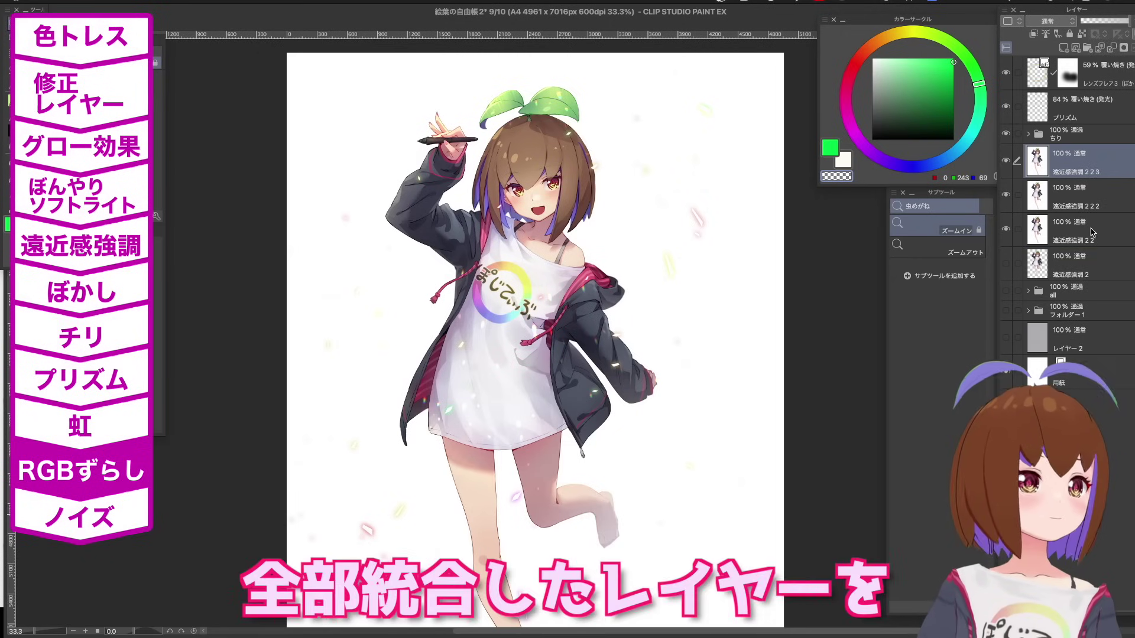
Add a layer above the lowest flattened copy and fill it with pure red (255, 0, 0) in 乗算 mode.
{"action": "left_click", "coordinate": [1092, 229]}
{"action": "left_click", "coordinate": [1064, 47]}
{"action": "left_click", "coordinate": [830, 147]}
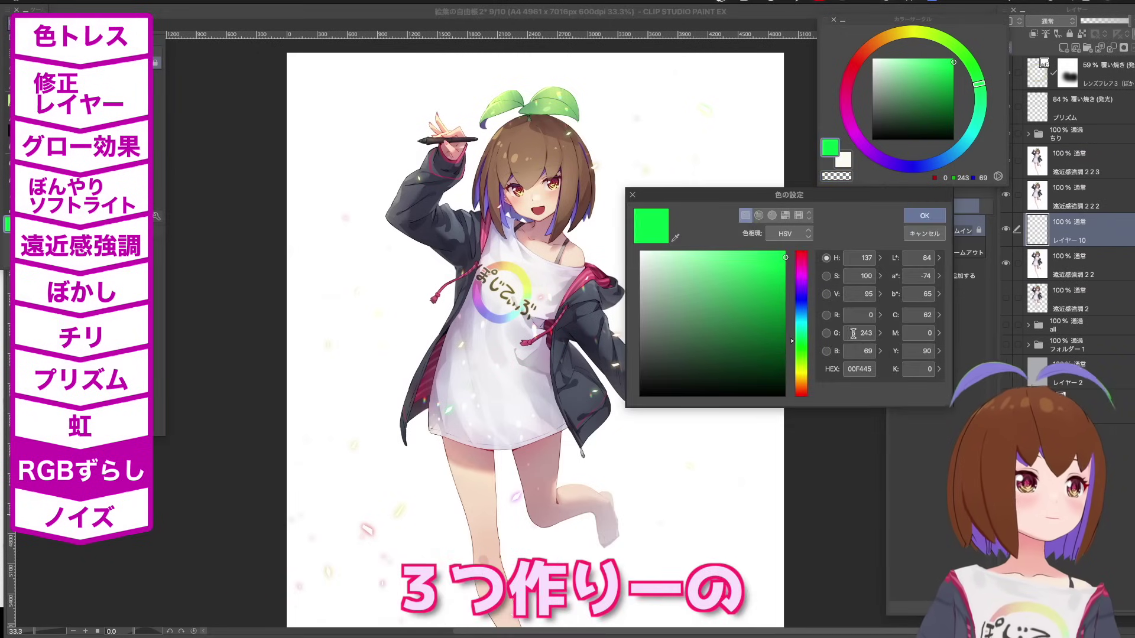
{"action": "type", "text": "255"}
{"action": "left_click_drag", "start_coordinate": [859, 333], "coordinate": [886, 334]}
{"action": "type", "text": "0."}
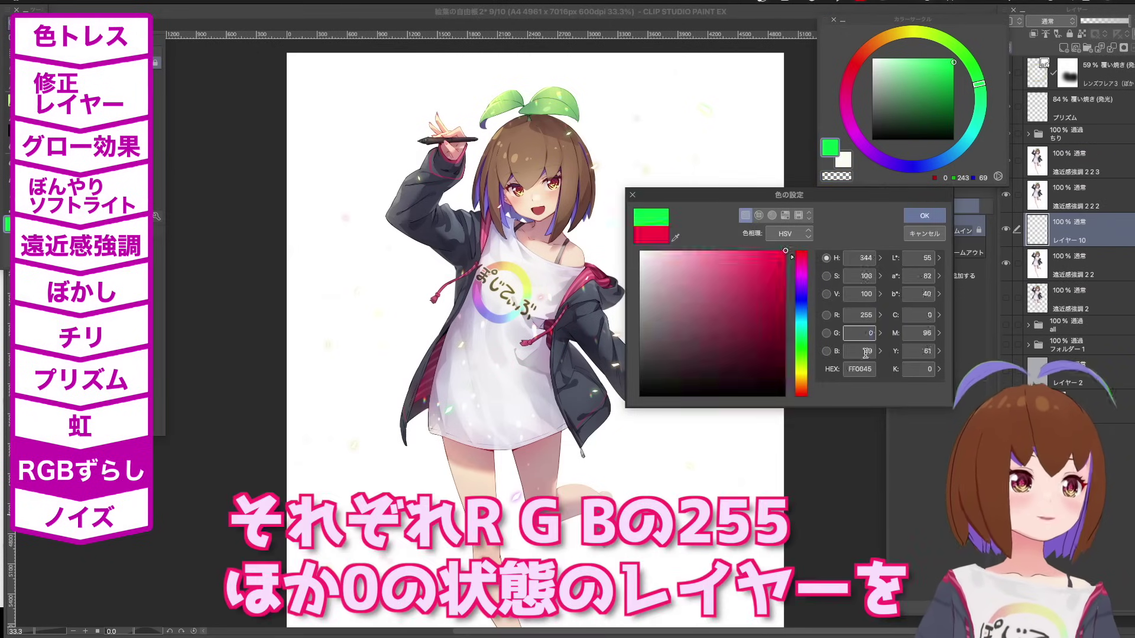
{"action": "type", "text": "0"}
{"action": "left_click", "coordinate": [927, 215]}
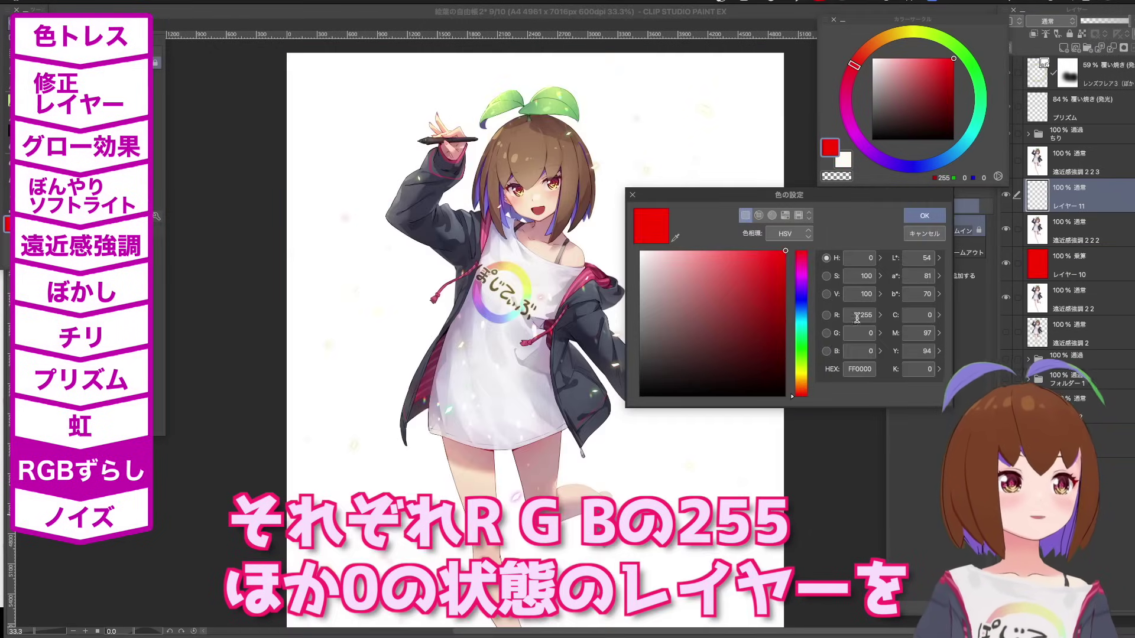
Add a pure green layer above the middle copy and a pure blue (0, 0, 255) layer above the uppermost copy, both set to 乗算.
{"action": "double_click", "coordinate": [860, 315]}
{"action": "key", "text": "BackSpace"}
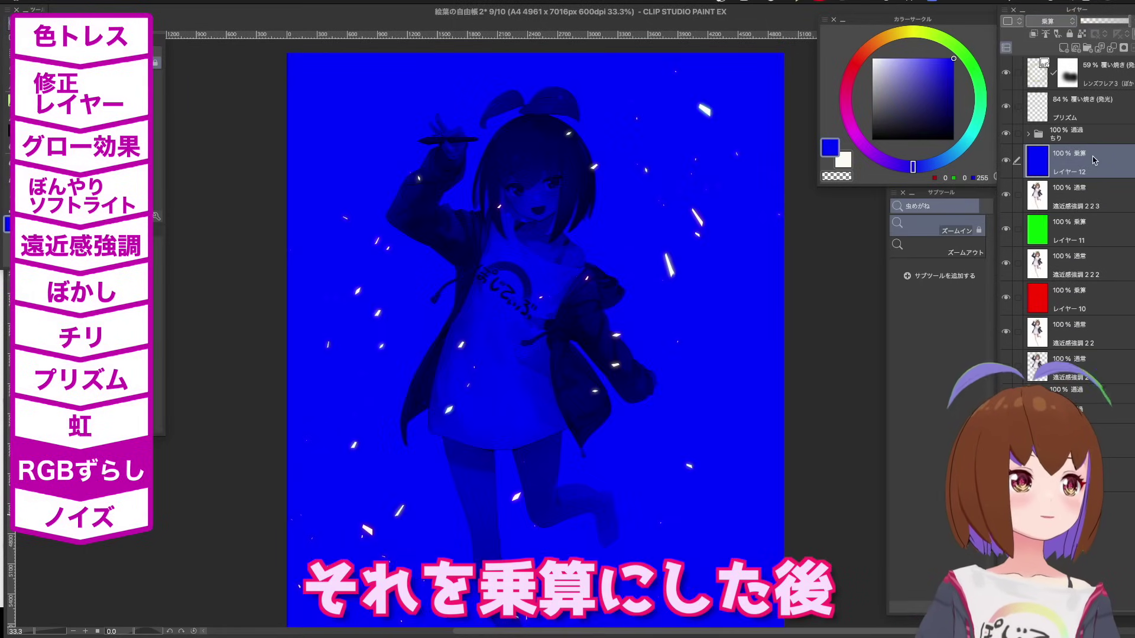
{"action": "left_click", "coordinate": [1091, 199]}
{"action": "left_click", "coordinate": [1058, 21]}
Merge the blue, green and red layers each with the illustration copy beneath, and set the blue and green results to スクリーン.
{"action": "left_click", "coordinate": [1091, 162]}
{"action": "left_click", "coordinate": [1091, 188], "text": "shift"}
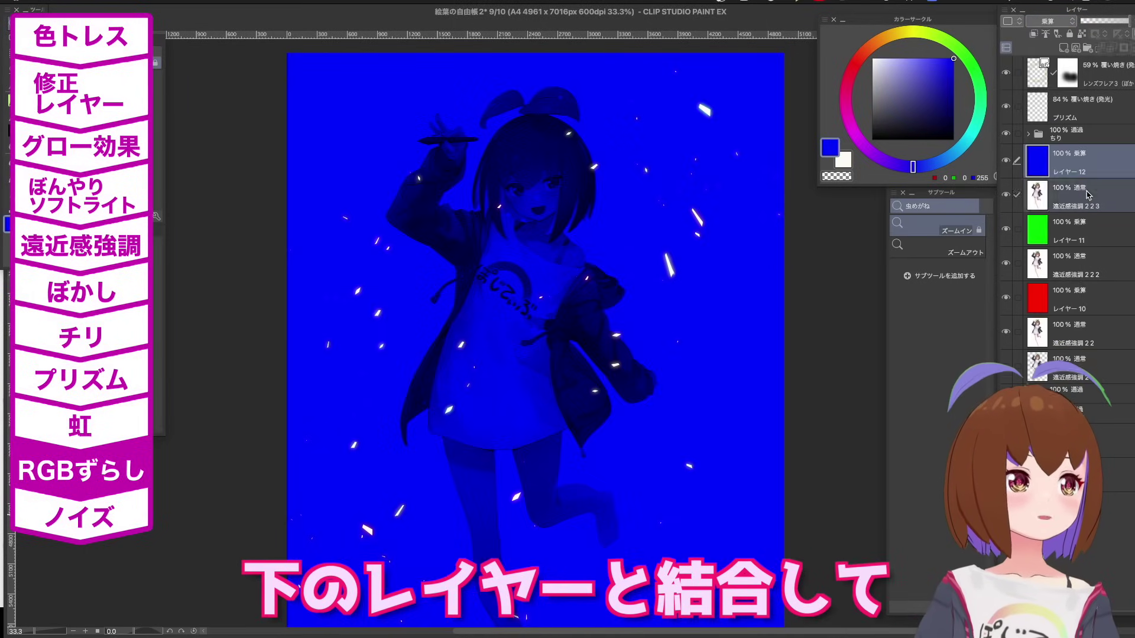
{"action": "right_click", "coordinate": [1093, 189]}
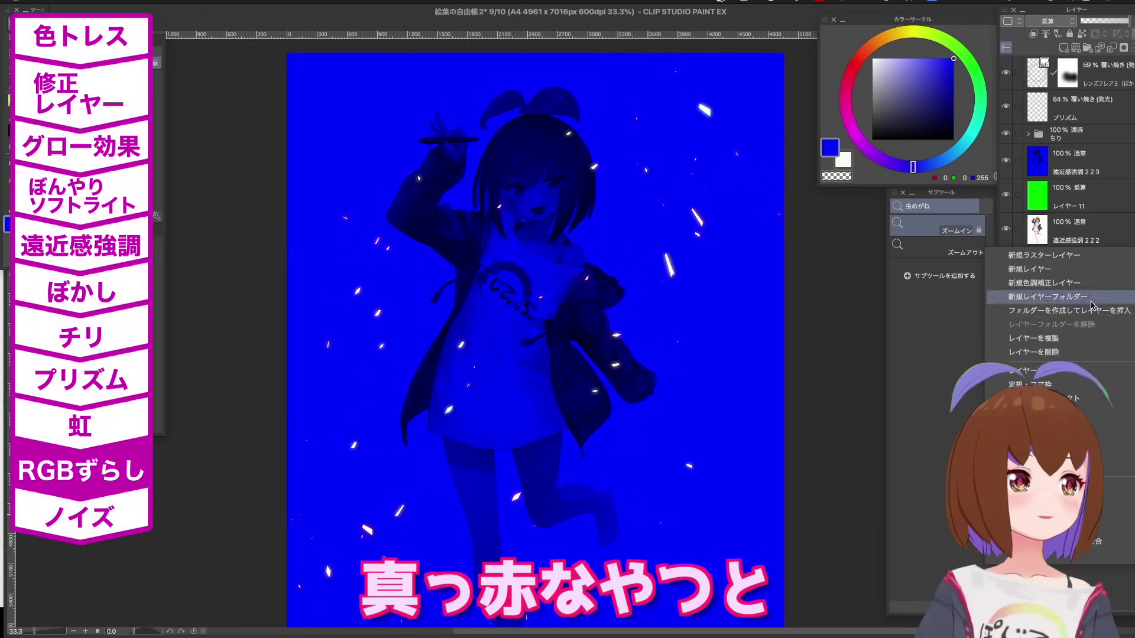
{"action": "right_click", "coordinate": [1085, 237]}
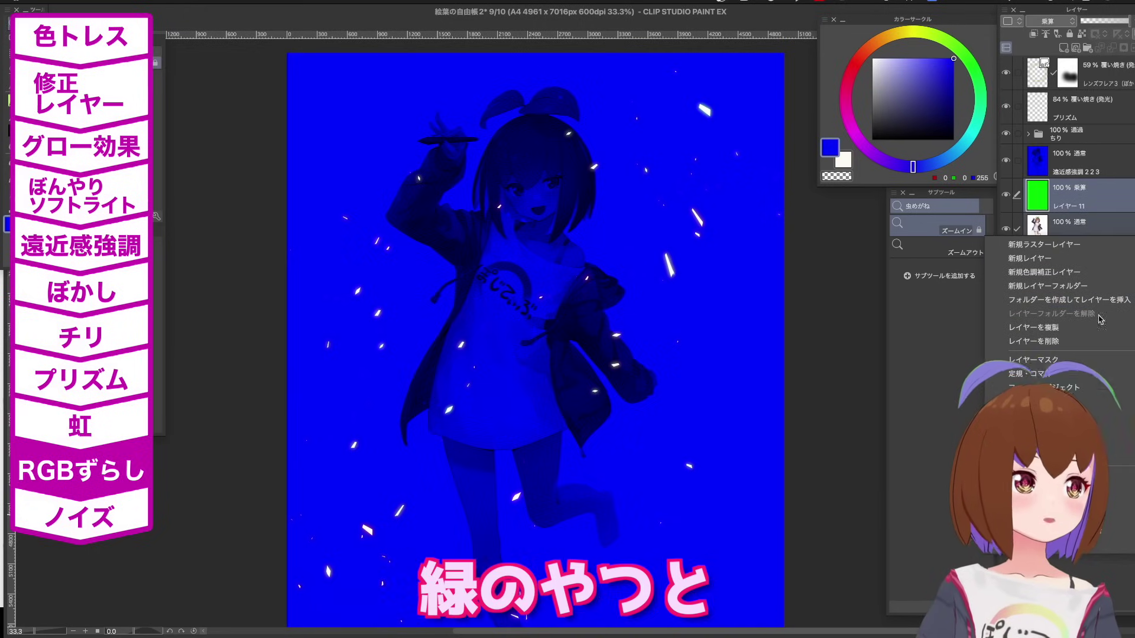
{"action": "left_click", "coordinate": [1085, 260]}
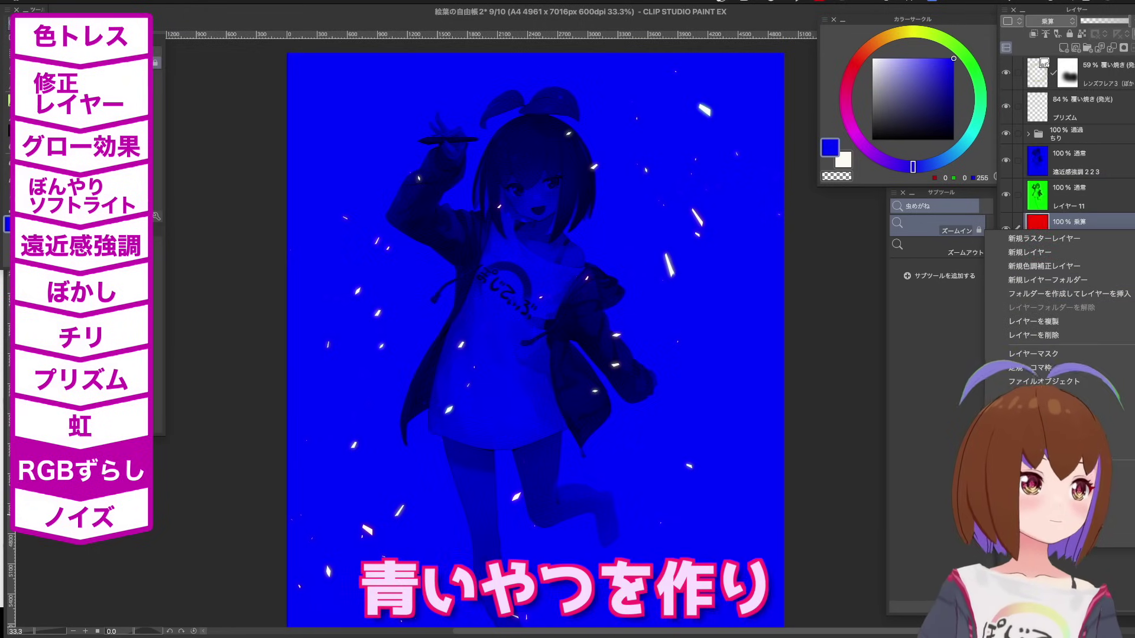
{"action": "left_click", "coordinate": [1111, 409]}
{"action": "key", "text": "super+z"}
{"action": "key", "text": "super+y"}
{"action": "left_click", "coordinate": [1087, 266], "text": "shift"}
{"action": "right_click", "coordinate": [1087, 272]}
{"action": "left_click", "coordinate": [1106, 452]}
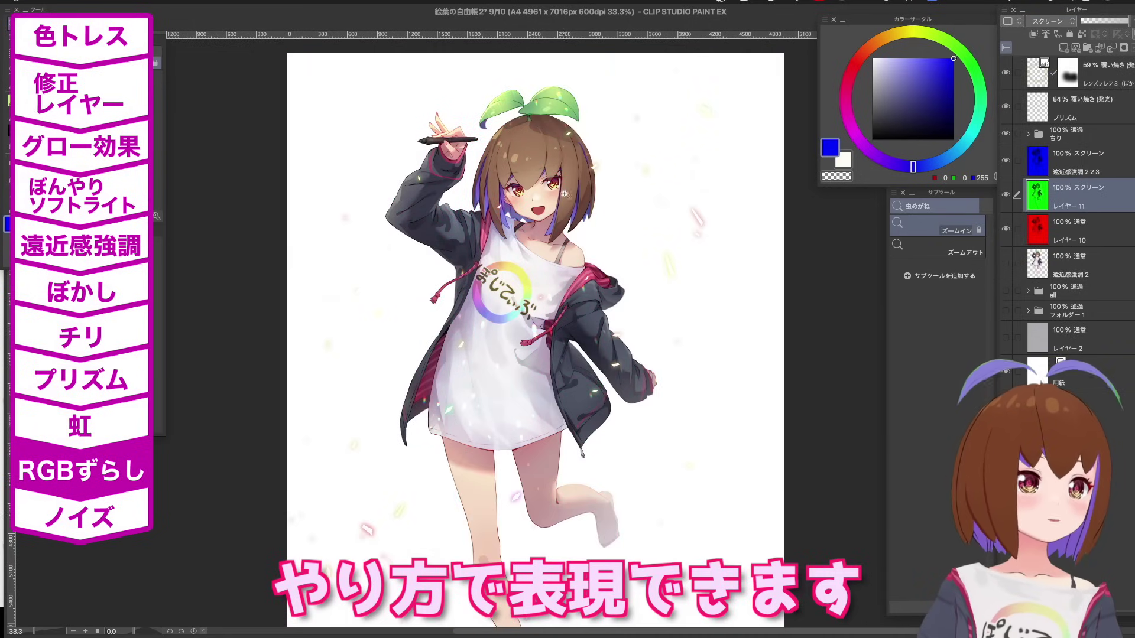
Try to offset the green スクリーン layer slightly from the other colour layers by moving it.
{"action": "scroll", "coordinate": [556, 195], "scroll_direction": "up", "scroll_amount": 5}
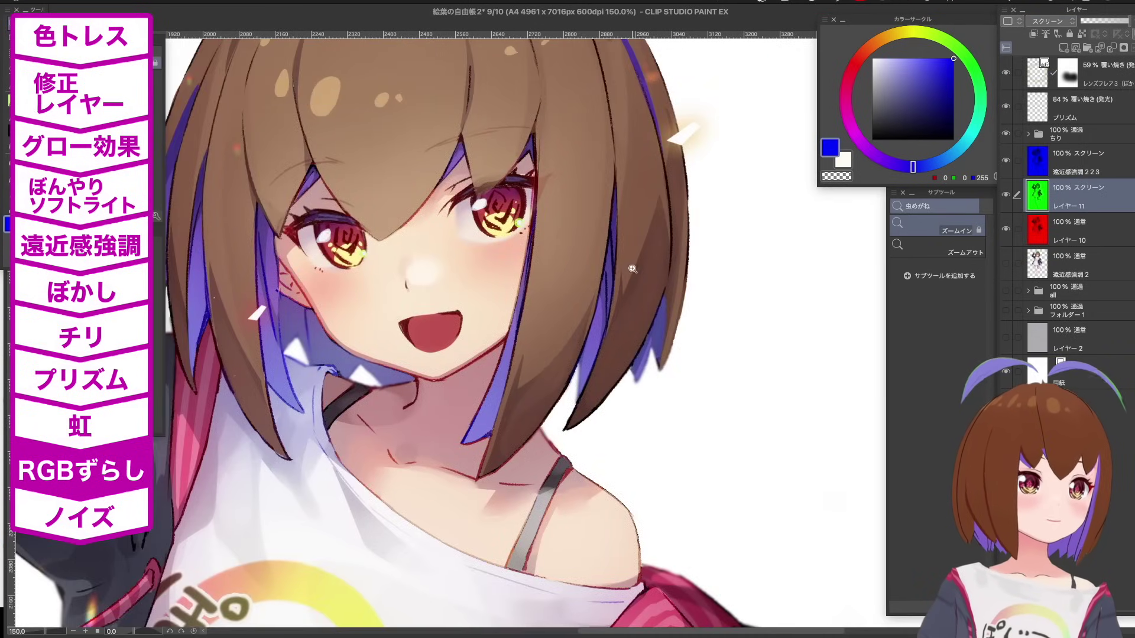
{"action": "key", "text": "k"}
{"action": "left_click_drag", "start_coordinate": [641, 276], "coordinate": [662, 309]}
{"action": "key", "text": "/"}
{"action": "scroll", "coordinate": [659, 308], "scroll_direction": "down", "scroll_amount": 4}
{"action": "key", "text": "ctrl+z"}
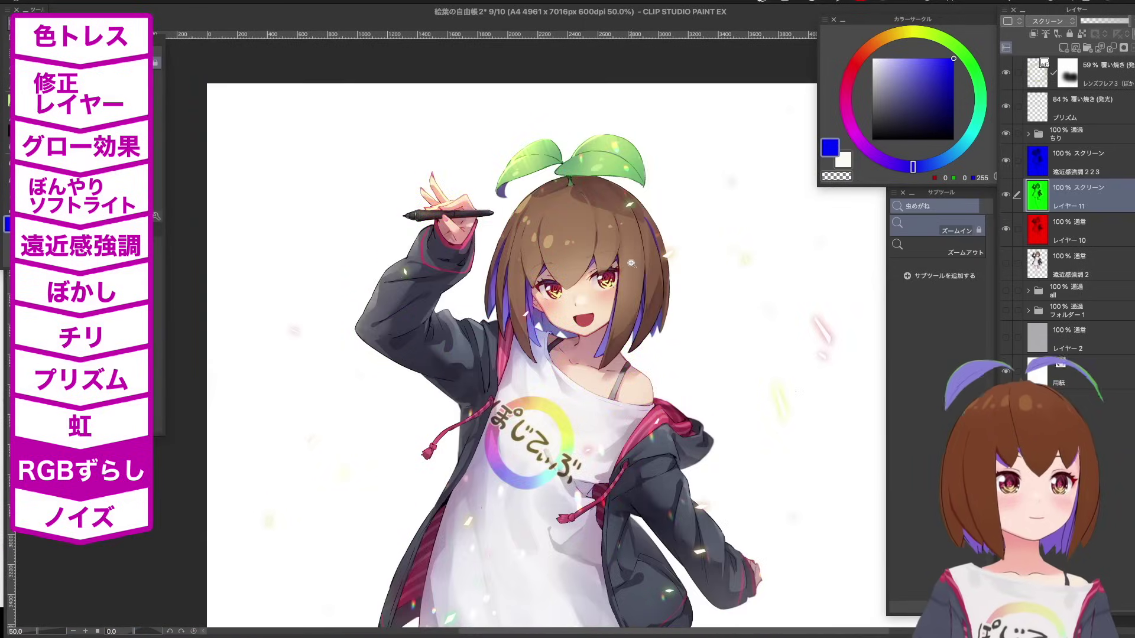
Stretch the green and blue スクリーン layers slightly with free transforms for a colour fringe, and group the three RGB layers in a folder.
{"action": "left_click_drag", "start_coordinate": [660, 306], "coordinate": [503, 275]}
{"action": "left_click", "coordinate": [555, 278], "text": "alt"}
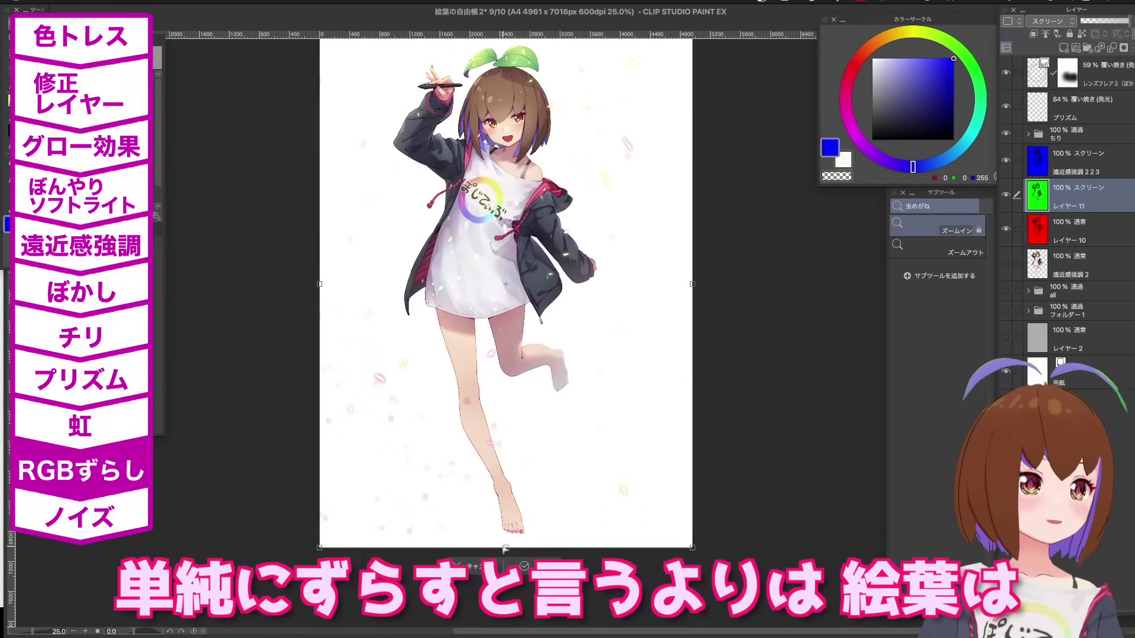
{"action": "key", "text": "ctrl+t"}
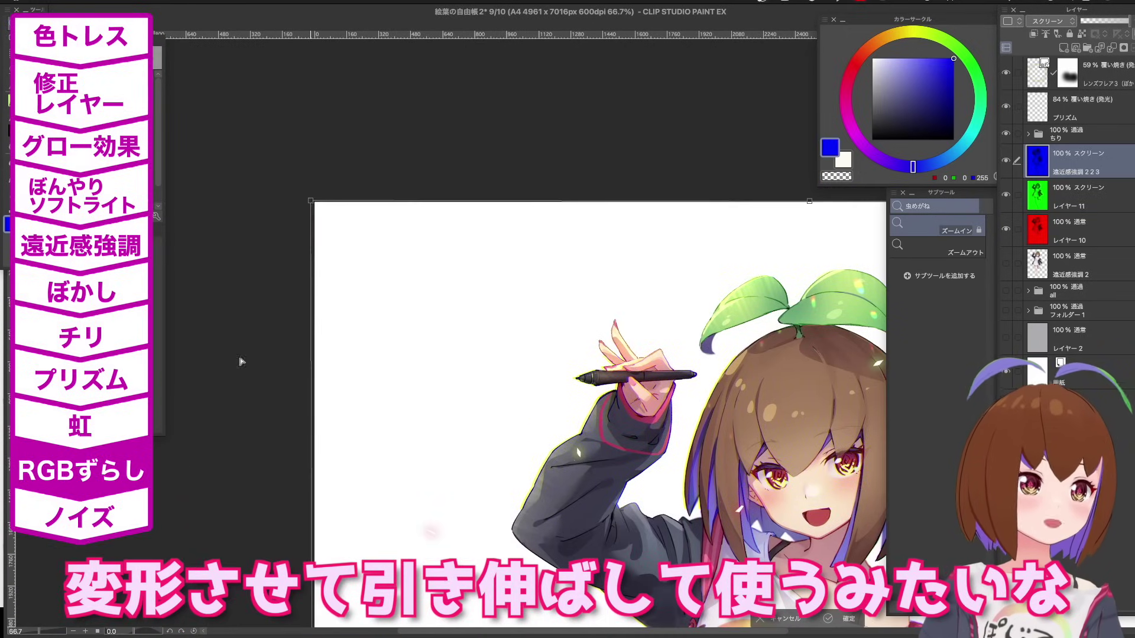
{"action": "left_click_drag", "start_coordinate": [311, 201], "coordinate": [315, 203]}
{"action": "left_click_drag", "start_coordinate": [844, 561], "coordinate": [642, 420]}
{"action": "left_click_drag", "start_coordinate": [762, 535], "coordinate": [641, 421]}
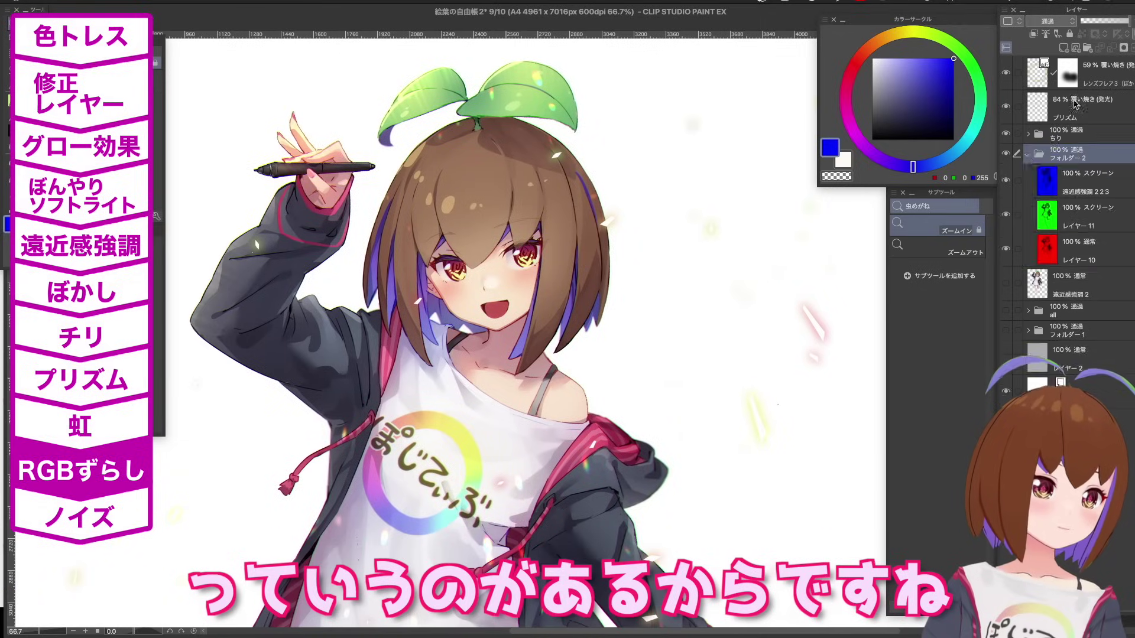
{"action": "key", "text": "ctrl+g"}
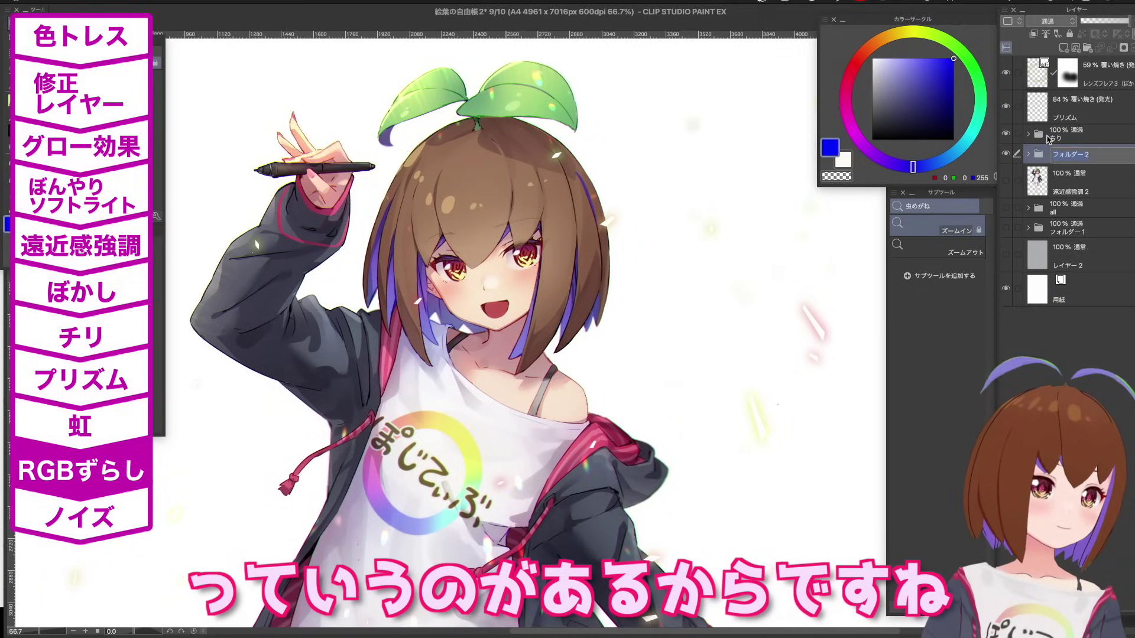
Rename the folder holding the three colour-shift layers as RGB.
{"action": "type", "text": "RGB"}
{"action": "key", "text": "Return"}
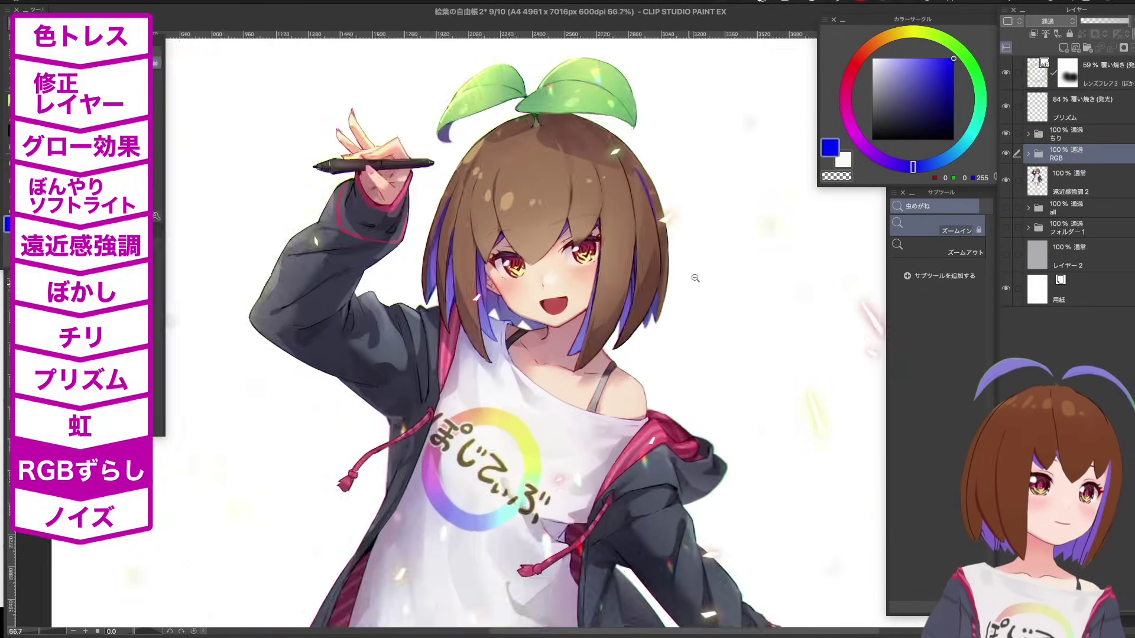
{"action": "left_click", "coordinate": [695, 278], "text": "alt"}
{"action": "left_click_drag", "start_coordinate": [633, 437], "coordinate": [550, 205]}
{"action": "left_click", "coordinate": [549, 395]}
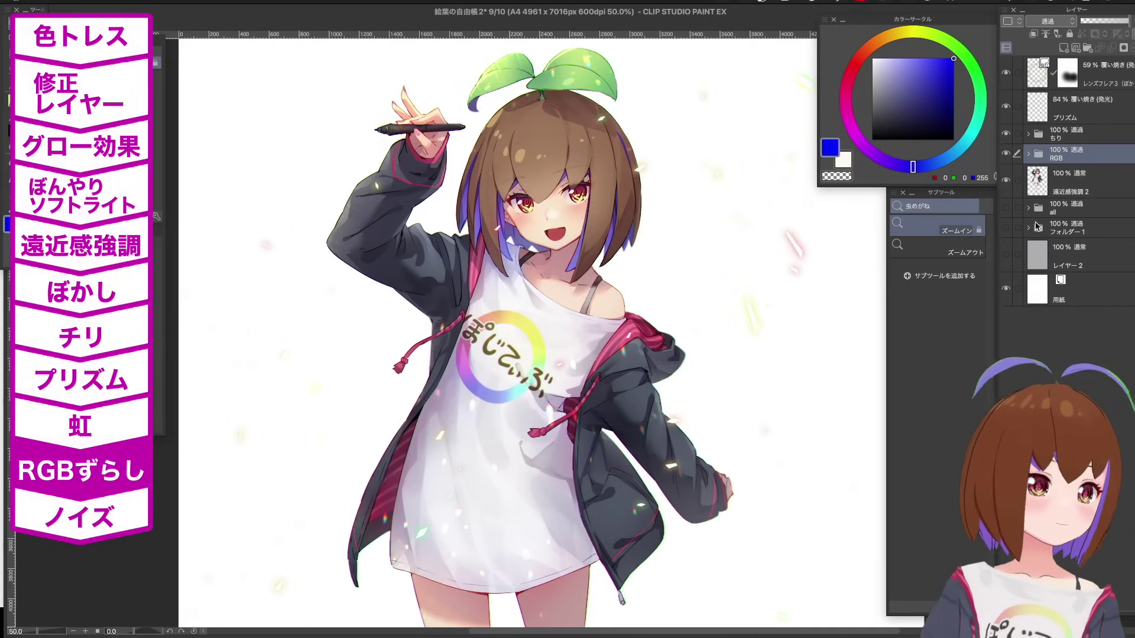
{"action": "key", "text": "Tab"}
{"action": "key", "text": "Tab"}
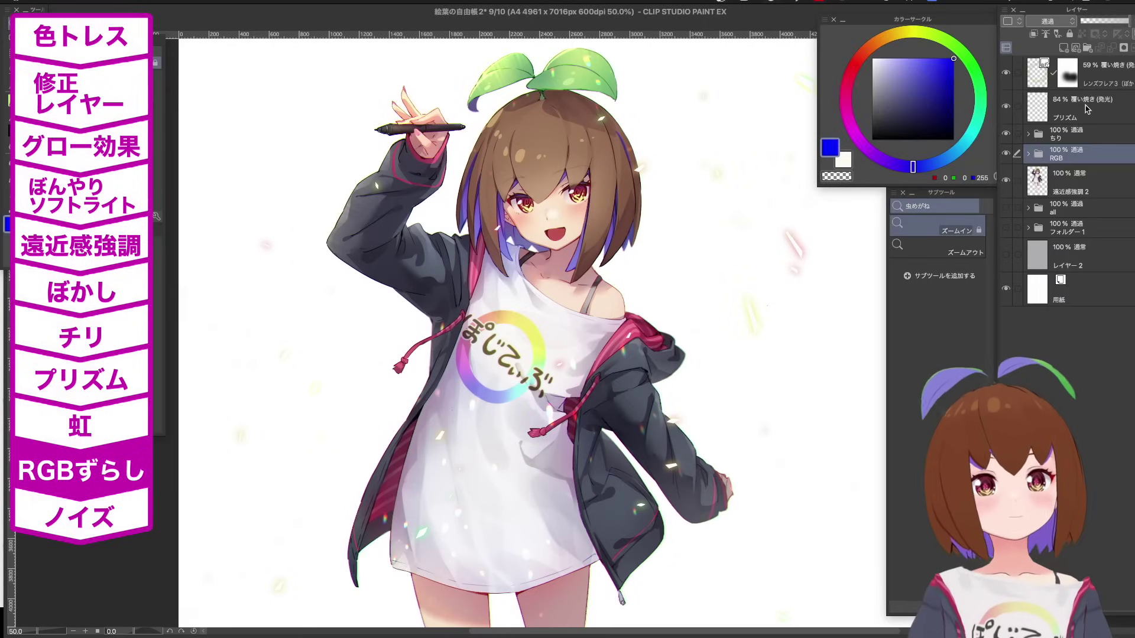
Examine the colour fringes on the character's hair, face, hand and sleeve at several magnifications.
{"action": "left_click", "coordinate": [726, 228], "text": "alt"}
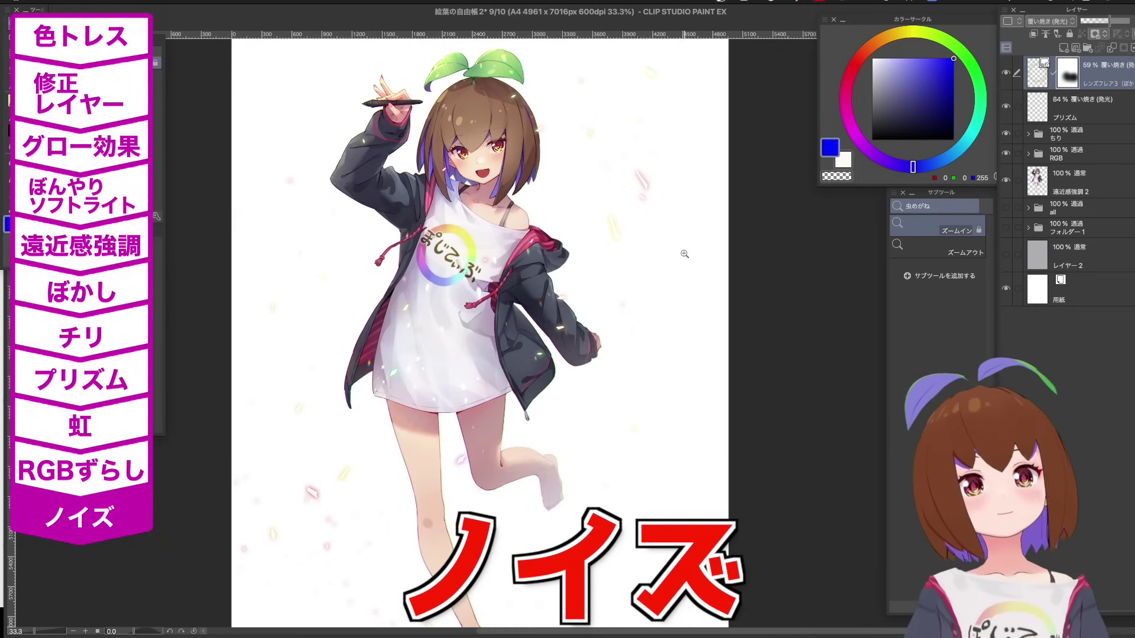
{"action": "left_click", "coordinate": [492, 99]}
{"action": "left_click", "coordinate": [491, 99]}
{"action": "left_click", "coordinate": [492, 100]}
{"action": "left_click", "coordinate": [492, 99]}
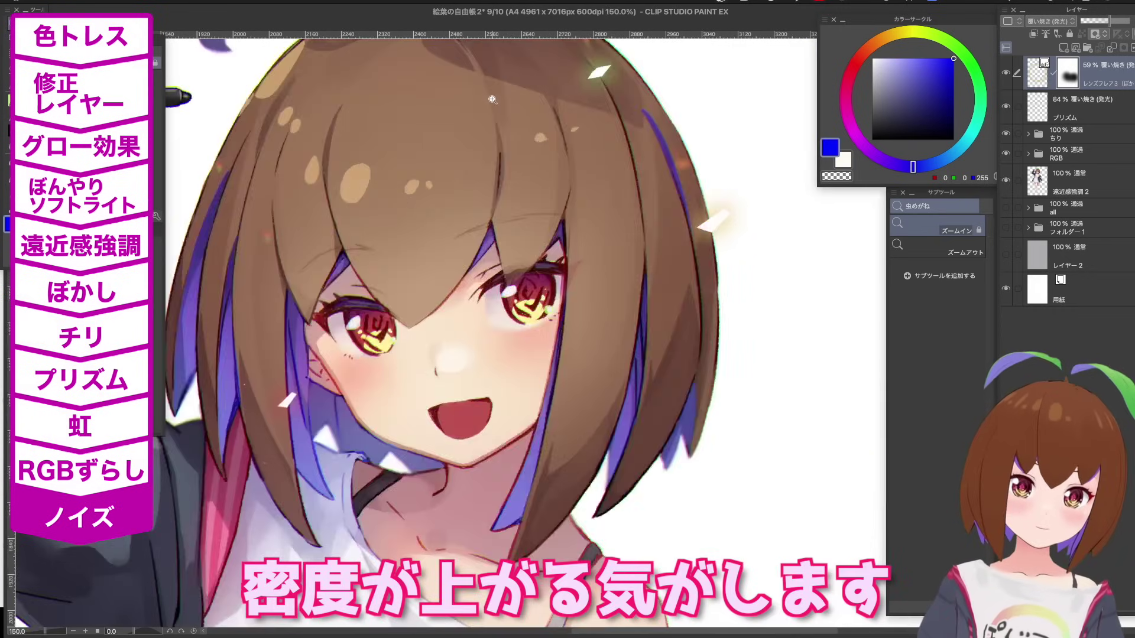
{"action": "left_click", "coordinate": [492, 100]}
{"action": "left_click", "coordinate": [640, 230], "text": "alt"}
{"action": "left_click_drag", "start_coordinate": [638, 247], "coordinate": [696, 139]}
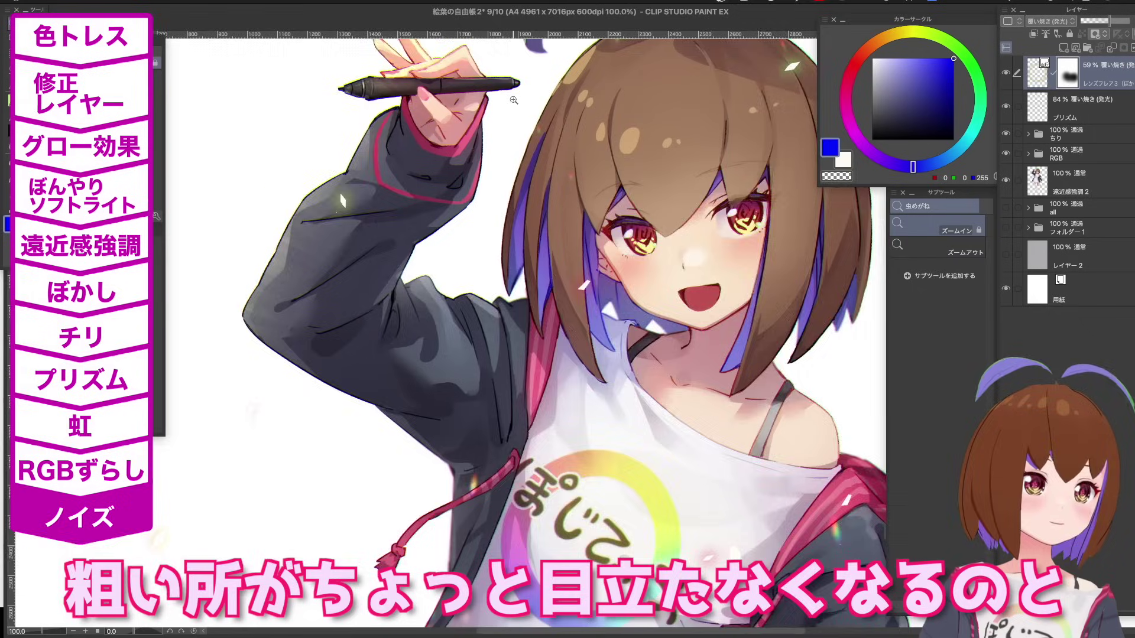
{"action": "left_click_drag", "start_coordinate": [514, 100], "coordinate": [569, 76]}
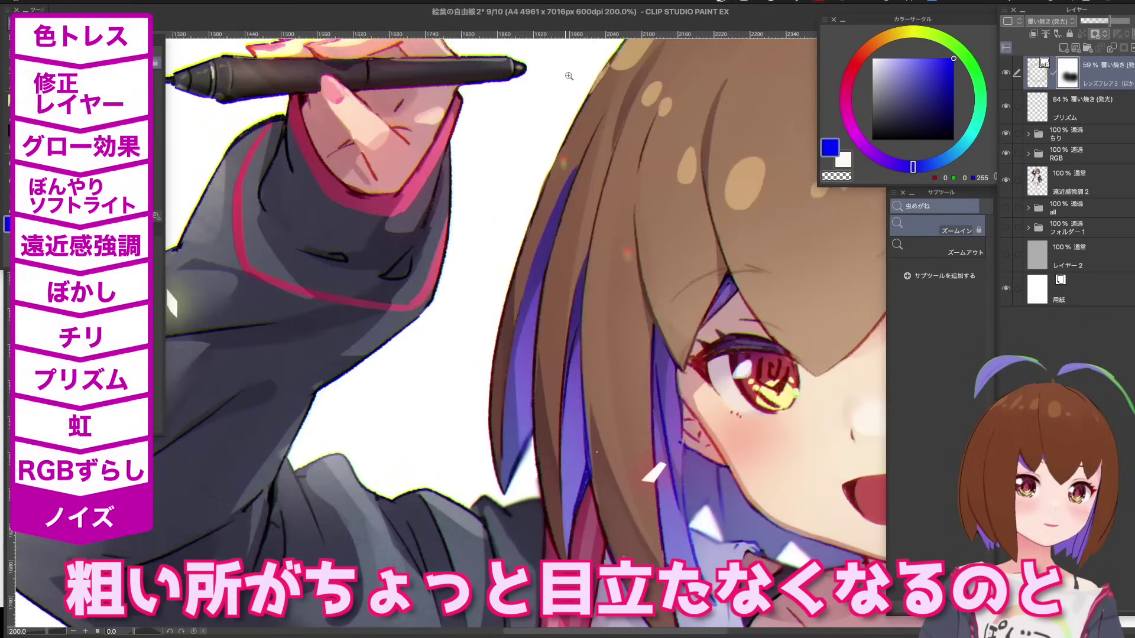
{"action": "left_click", "coordinate": [641, 130], "text": "alt"}
{"action": "left_click_drag", "start_coordinate": [651, 130], "coordinate": [652, 164]}
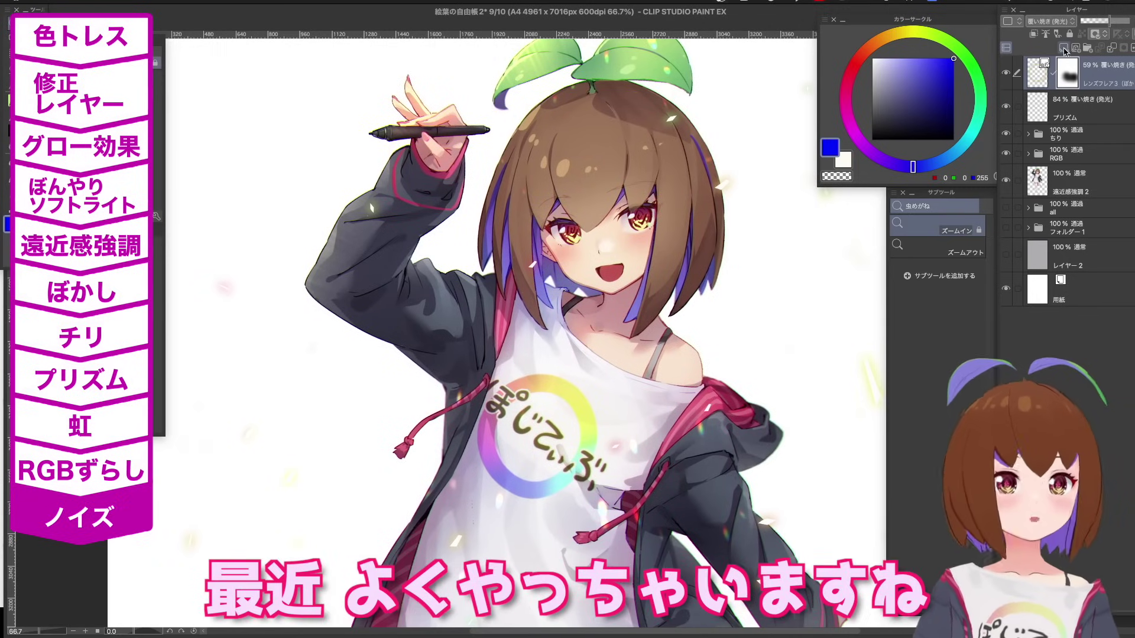
Add a new raster layer above the レンズフレア3 layer at the top of the stack.
{"action": "left_click", "coordinate": [1064, 48]}
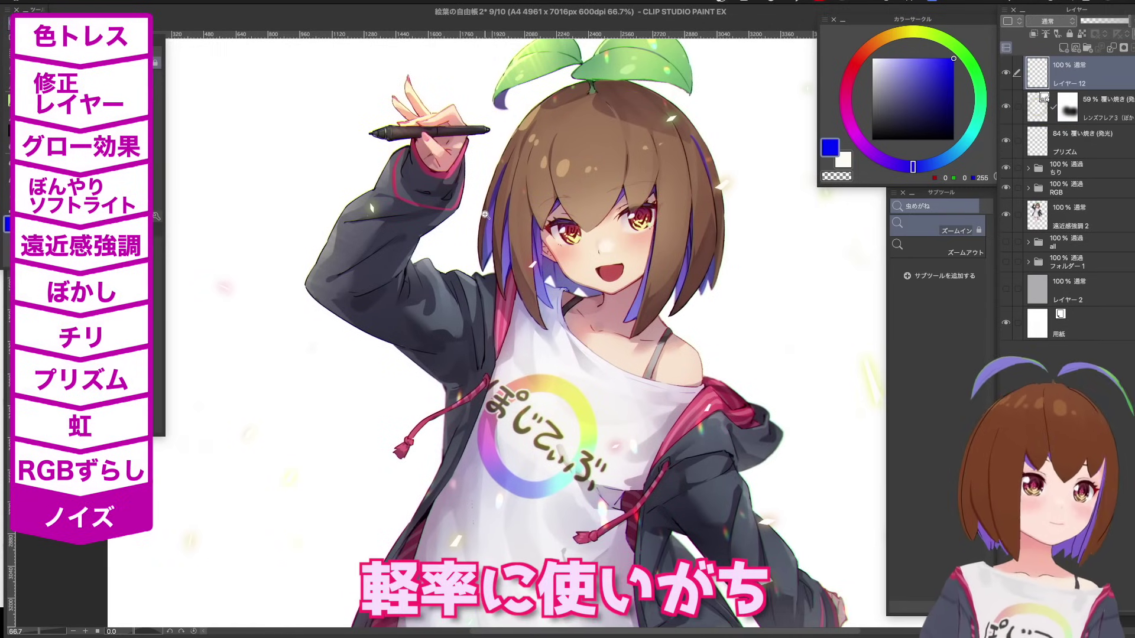
{"action": "left_click", "coordinate": [1038, 96]}
{"action": "left_click", "coordinate": [421, 3]}
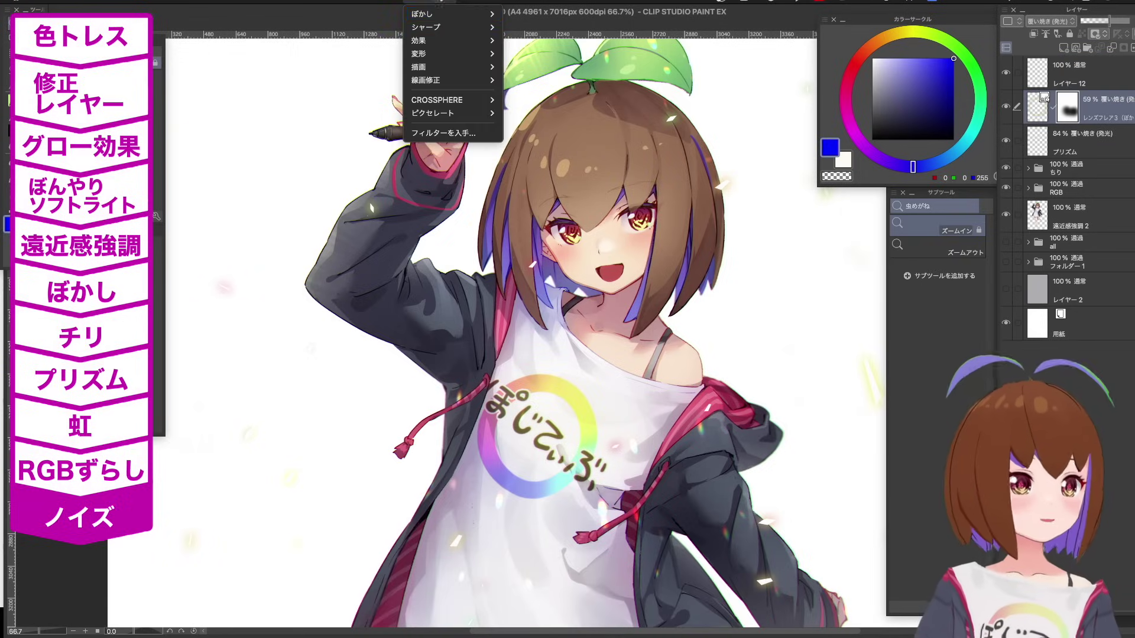
{"action": "mouse_move", "coordinate": [477, 70]}
{"action": "left_click", "coordinate": [553, 67]}
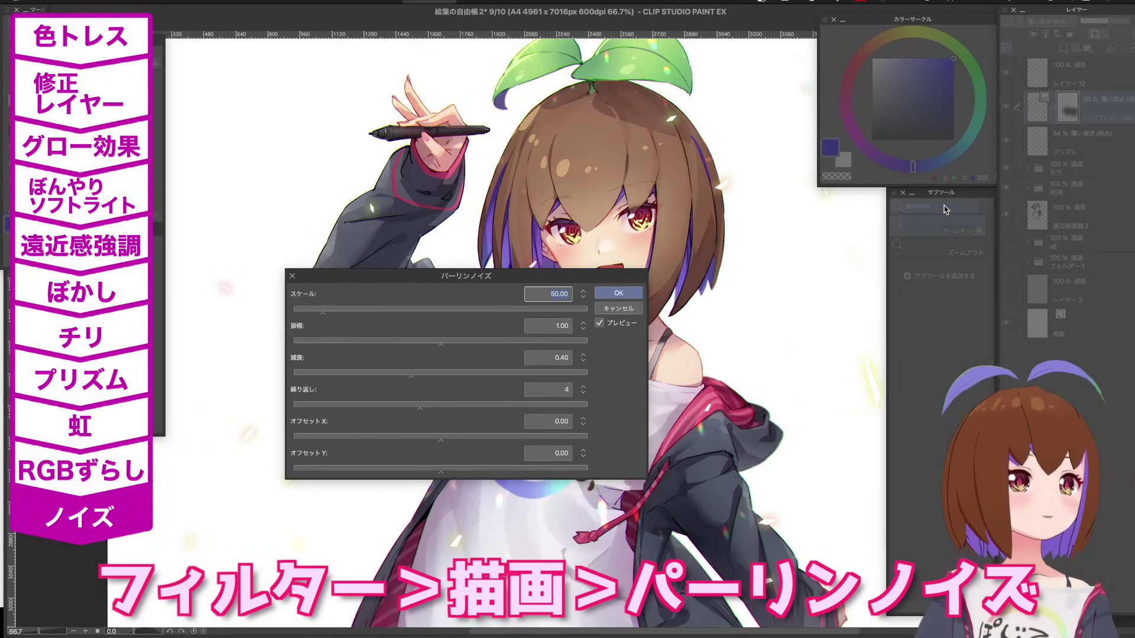
{"action": "left_click", "coordinate": [1111, 71]}
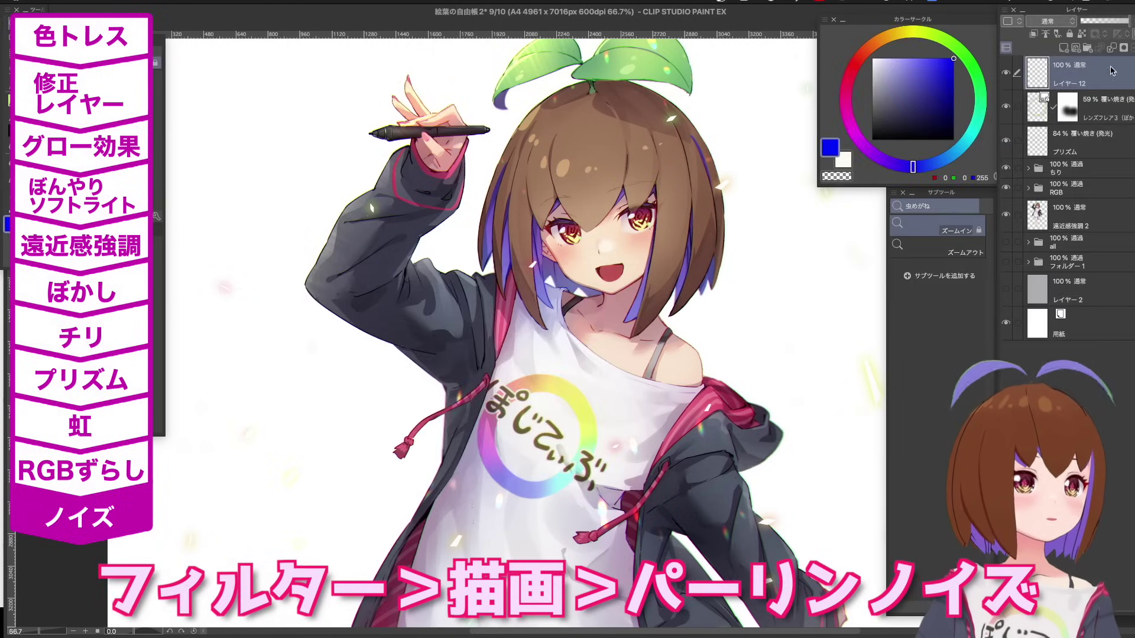
Fill the new empty layer with パーリンノイズ at a スケール of 3, leaving the other values at their defaults.
{"action": "left_click", "coordinate": [430, 6]}
{"action": "mouse_move", "coordinate": [476, 71]}
{"action": "left_click", "coordinate": [553, 68]}
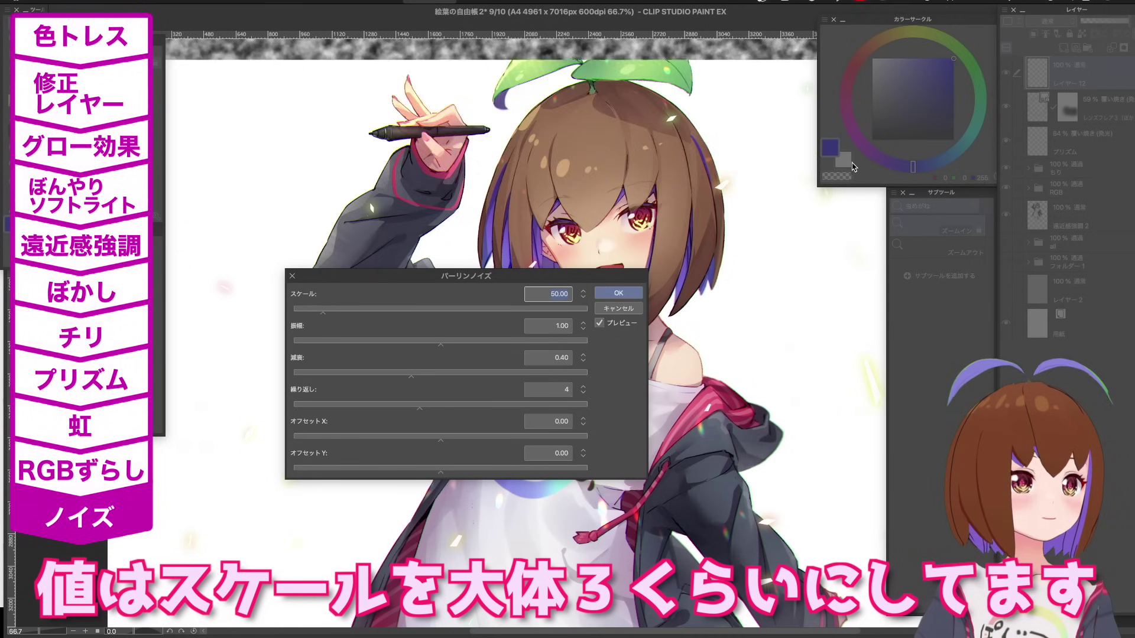
{"action": "type", "text": "3"}
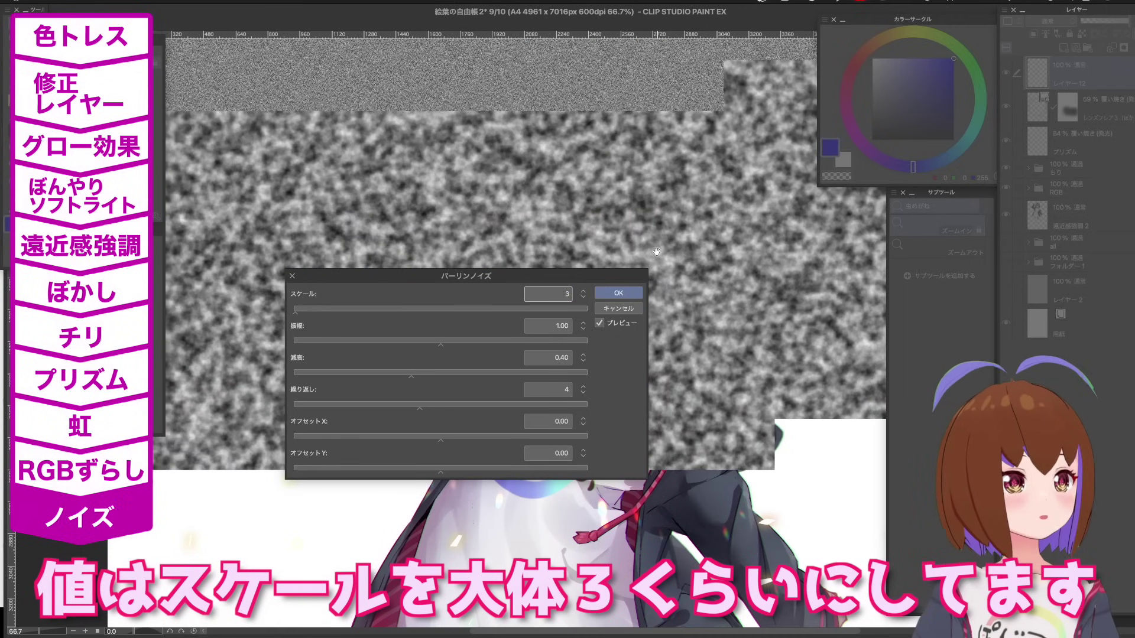
{"action": "left_click", "coordinate": [632, 296]}
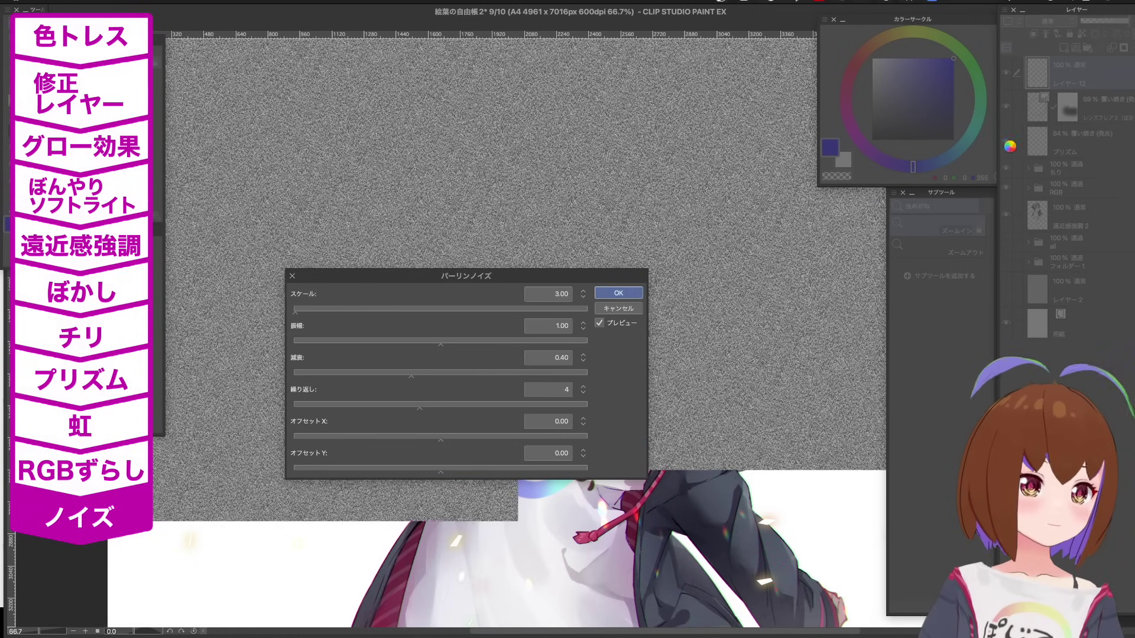
{"action": "key", "text": "Return"}
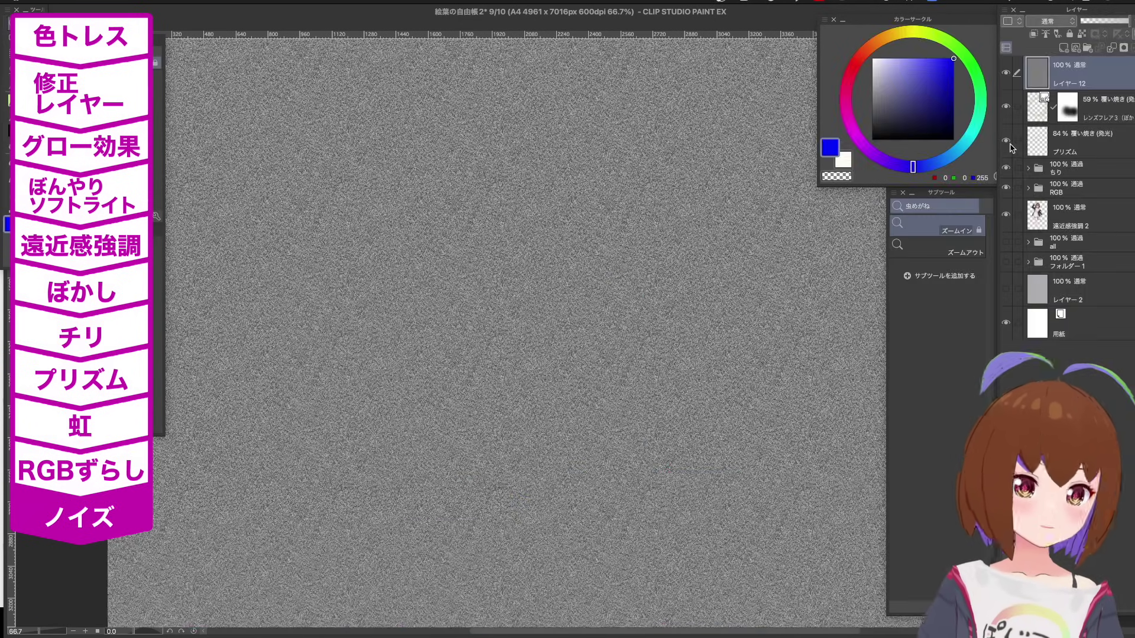
Set the noise layer's blending mode to オーバーレイ and lower its opacity to 16%.
{"action": "left_click", "coordinate": [1059, 22]}
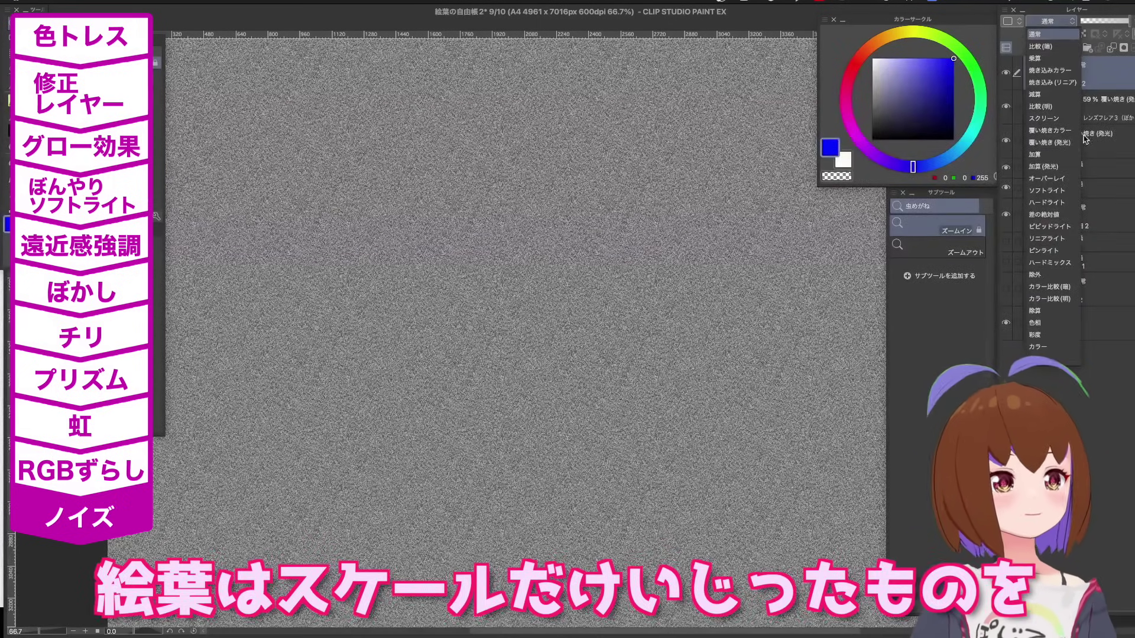
{"action": "left_click", "coordinate": [1069, 180]}
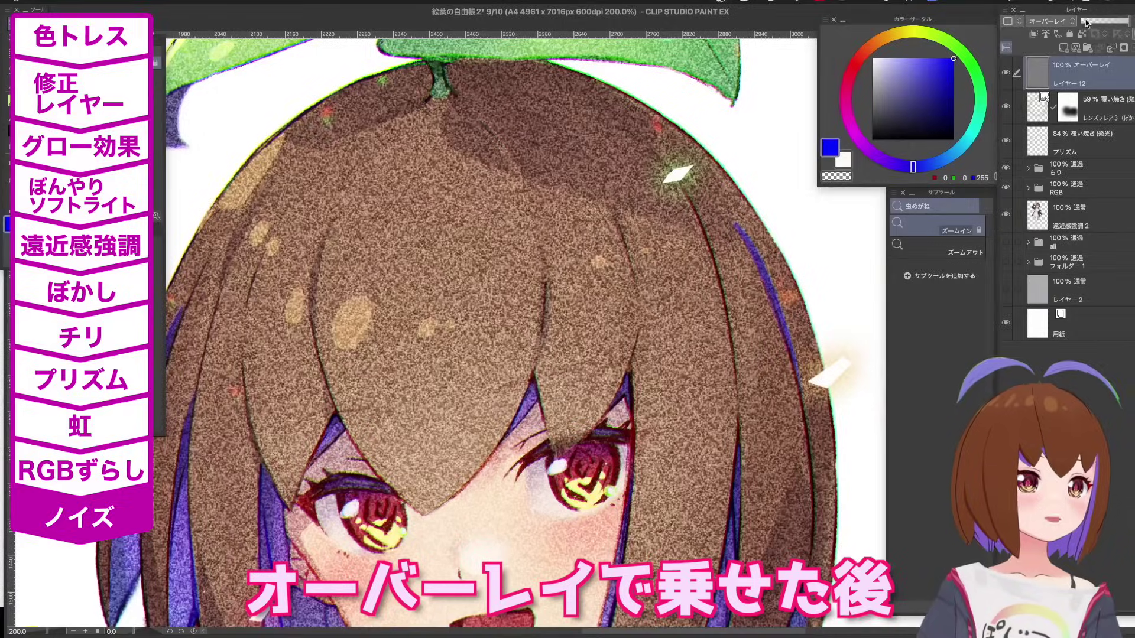
{"action": "left_click_drag", "start_coordinate": [1087, 23], "coordinate": [1090, 22]}
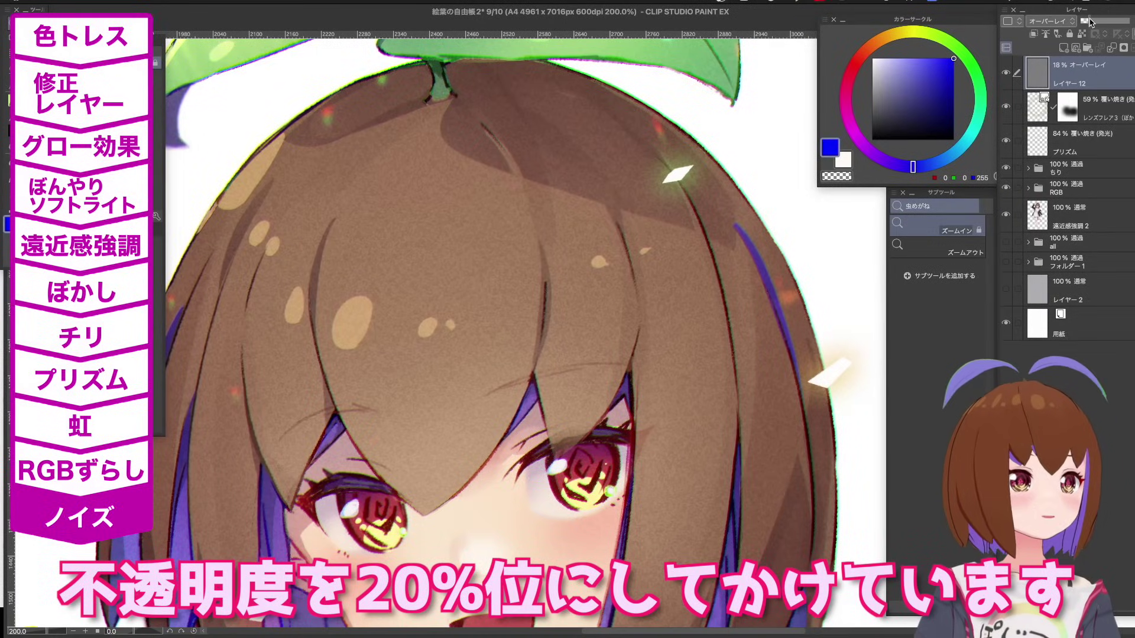
Examine the noise texture on the face, hair, shirt and jacket up close, and the finished illustration as a whole.
{"action": "scroll", "coordinate": [713, 318], "scroll_direction": "down", "scroll_amount": 4}
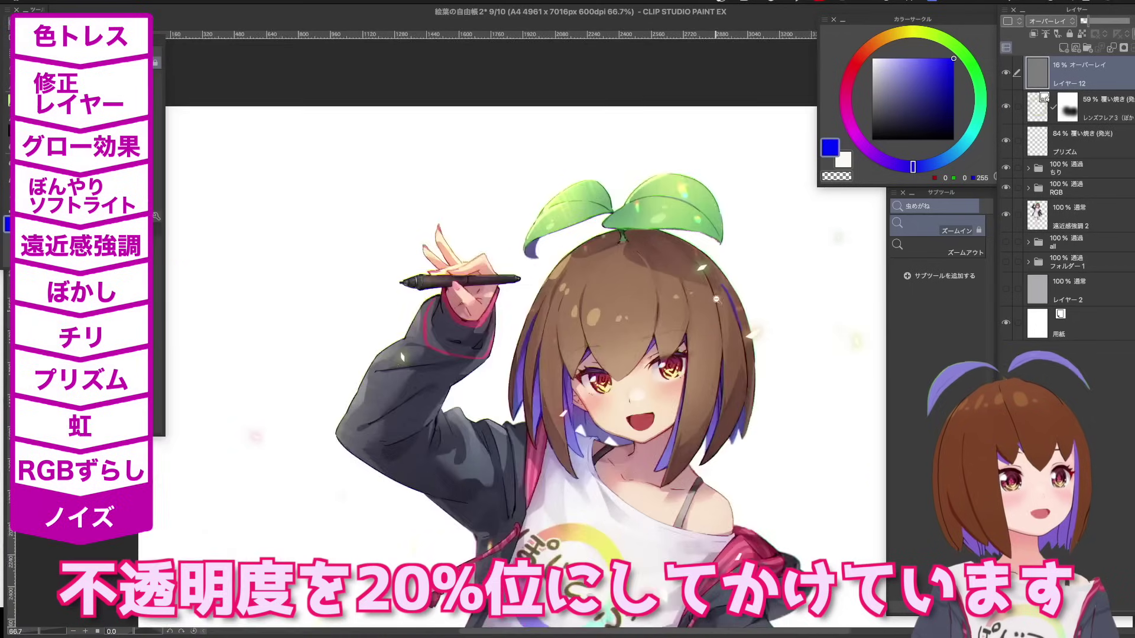
{"action": "left_click_drag", "start_coordinate": [702, 417], "coordinate": [701, 188]}
{"action": "scroll", "coordinate": [710, 214], "scroll_direction": "up", "scroll_amount": 4}
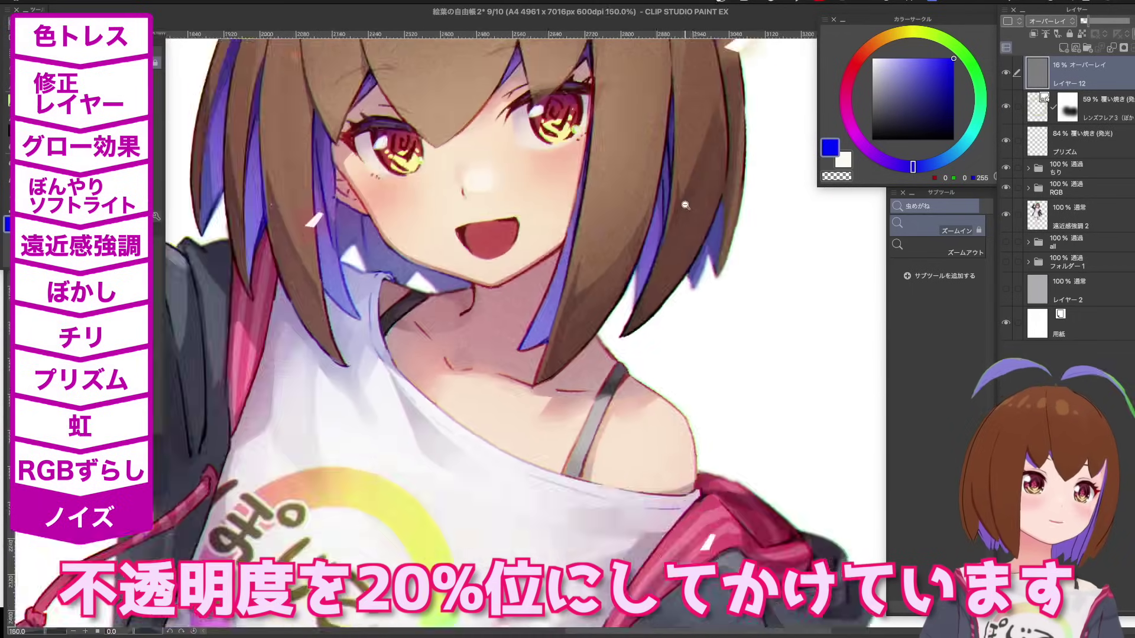
{"action": "scroll", "coordinate": [720, 299], "scroll_direction": "down", "scroll_amount": 3}
{"action": "scroll", "coordinate": [724, 295], "scroll_direction": "up", "scroll_amount": 2}
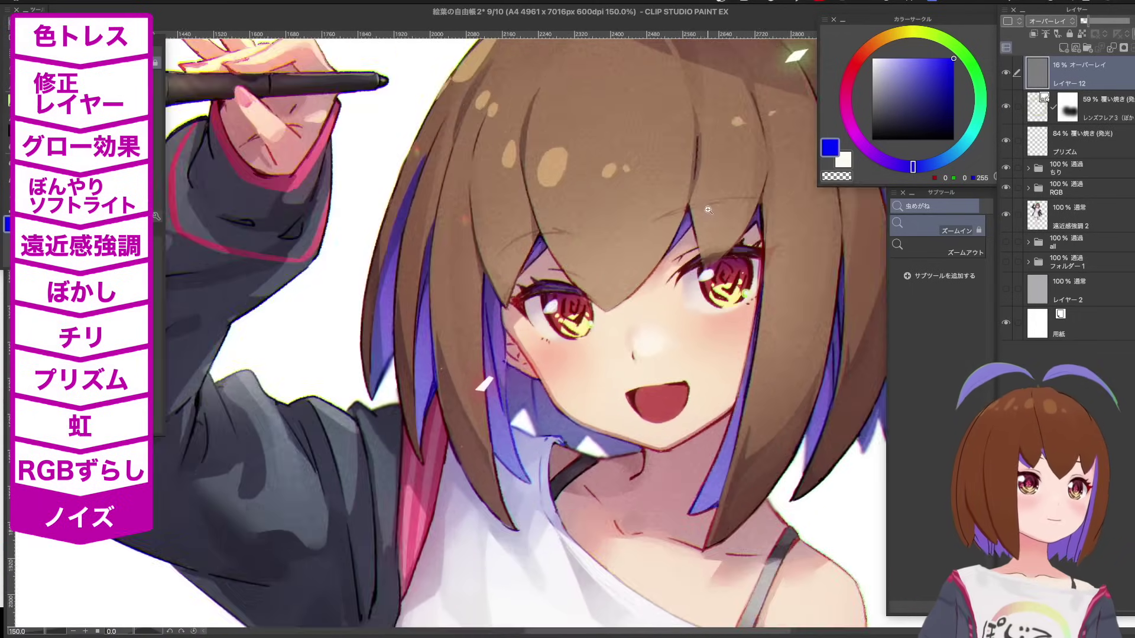
{"action": "scroll", "coordinate": [730, 289], "scroll_direction": "down", "scroll_amount": 2}
{"action": "scroll", "coordinate": [419, 400], "scroll_direction": "up", "scroll_amount": 10}
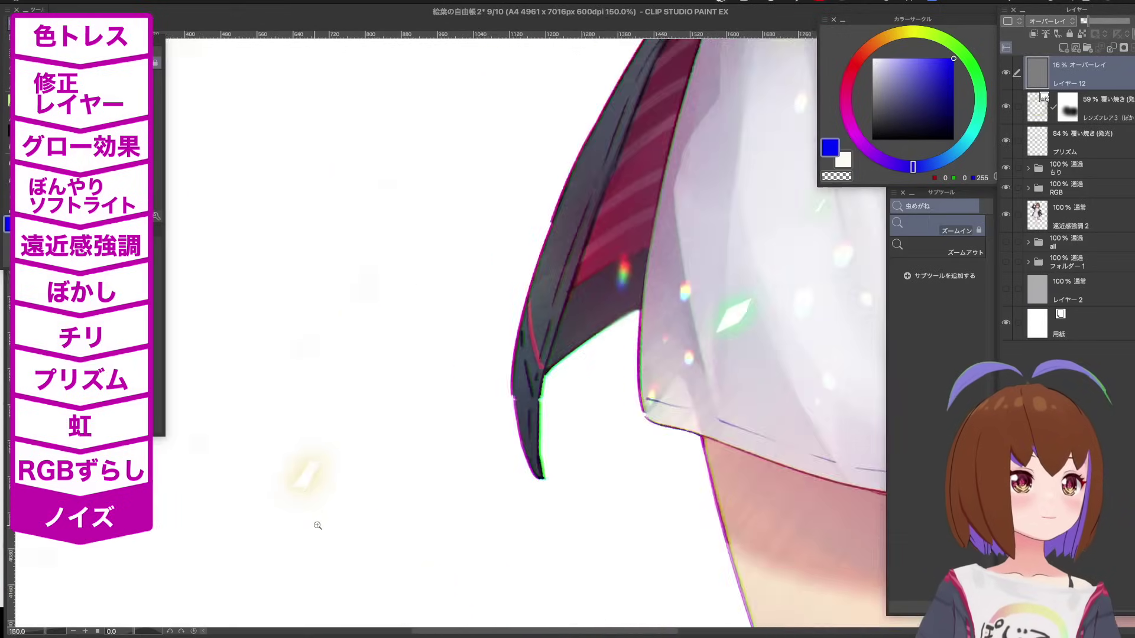
{"action": "scroll", "coordinate": [478, 402], "scroll_direction": "down", "scroll_amount": 9}
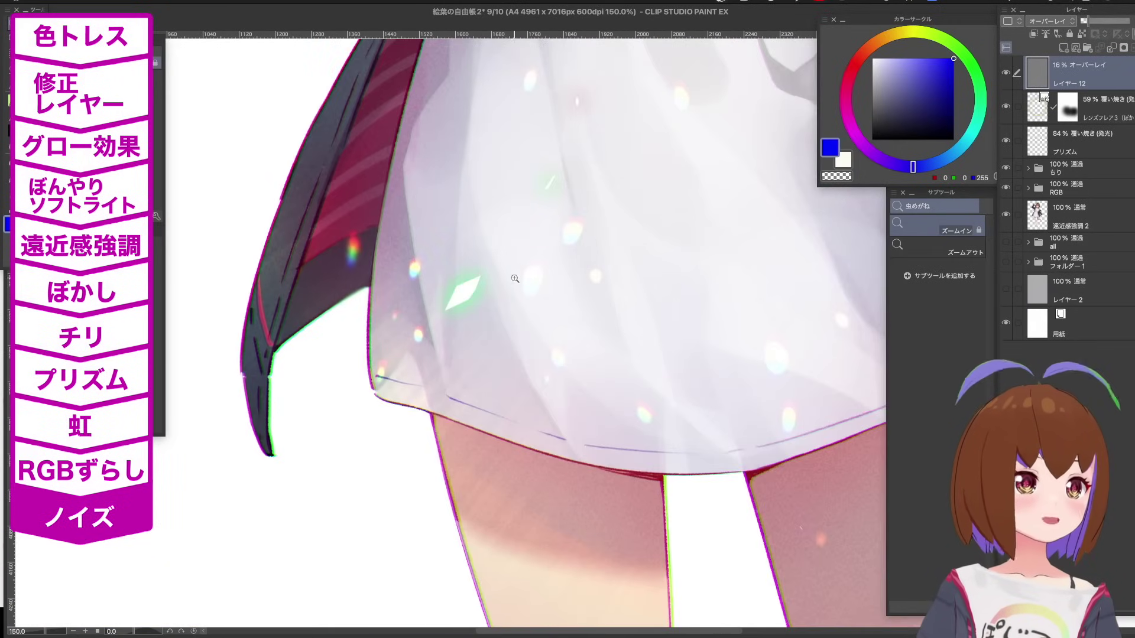
{"action": "scroll", "coordinate": [512, 313], "scroll_direction": "down", "scroll_amount": 5}
{"action": "left_click_drag", "start_coordinate": [681, 233], "coordinate": [701, 277]}
{"action": "scroll", "coordinate": [725, 302], "scroll_direction": "down", "scroll_amount": 1}
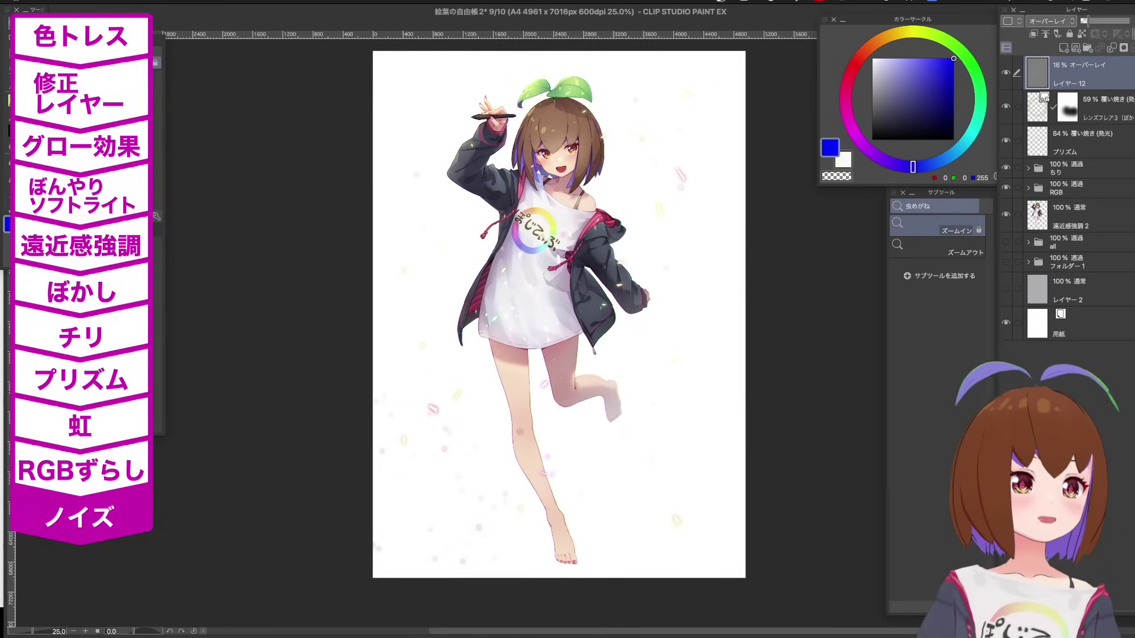